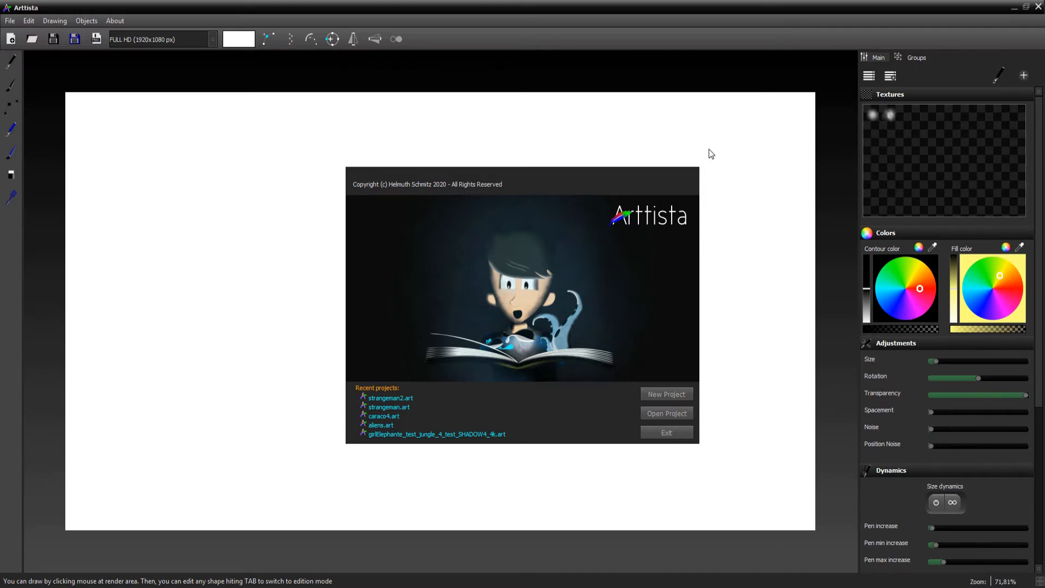
Create a new project from the FULL HD (1920x1080 px) template
click(656, 398)
click(510, 173)
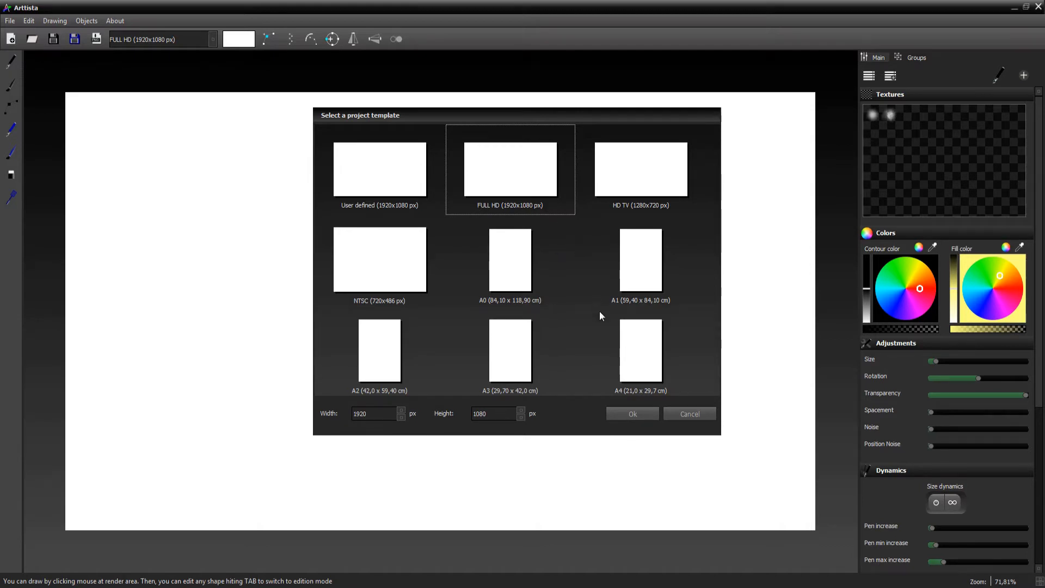
click(634, 414)
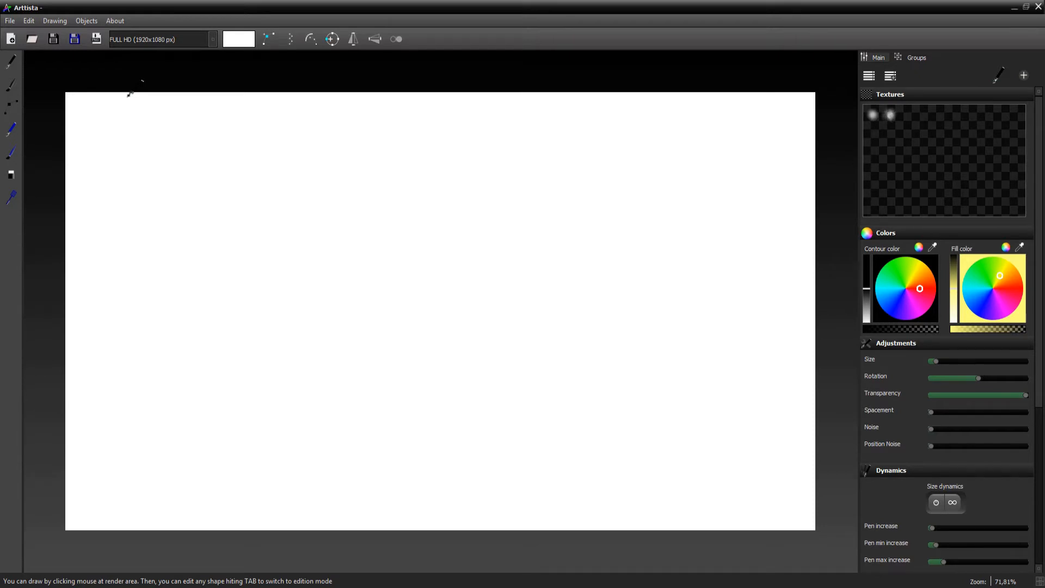
Draw a large rounded, apple-like yellow shape right of the canvas centre, crossing the stroke's ends at a notch on top
scroll(128, 95, up, 2)
scroll(168, 121, down, 4)
scroll(169, 124, up, 2)
mouse_move(528, 254)
mouse_down()
mouse_move(581, 221)
mouse_move(598, 225)
mouse_move(614, 257)
mouse_move(623, 353)
mouse_move(605, 378)
mouse_move(520, 400)
mouse_move(453, 362)
mouse_move(425, 279)
mouse_move(477, 215)
mouse_move(520, 215)
mouse_move(547, 252)
mouse_up()
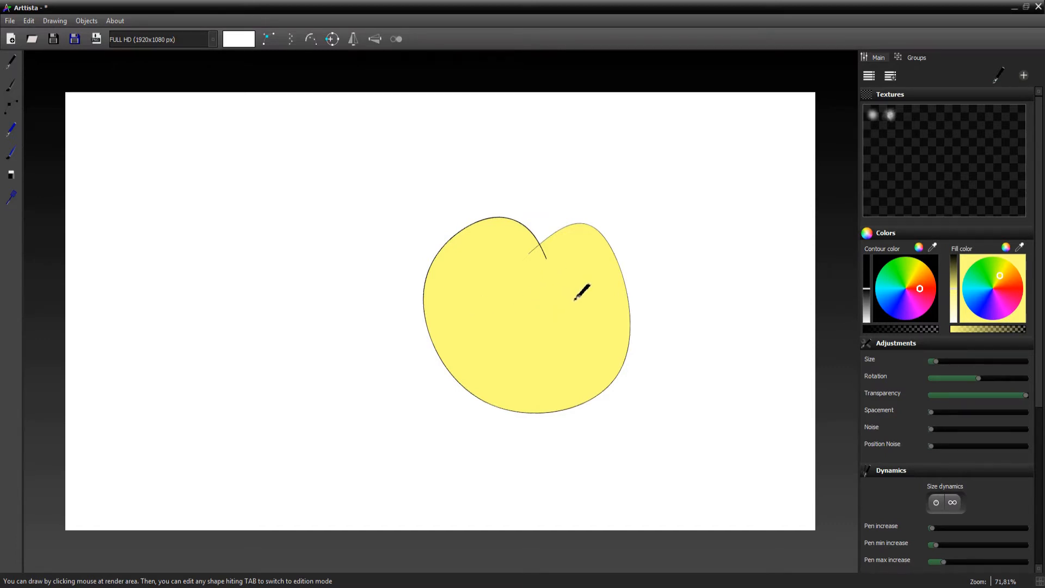
scroll(575, 306, up, 2)
scroll(581, 298, down, 2)
scroll(563, 285, up, 1)
scroll(566, 311, down, 1)
scroll(621, 311, up, 3)
scroll(625, 312, down, 2)
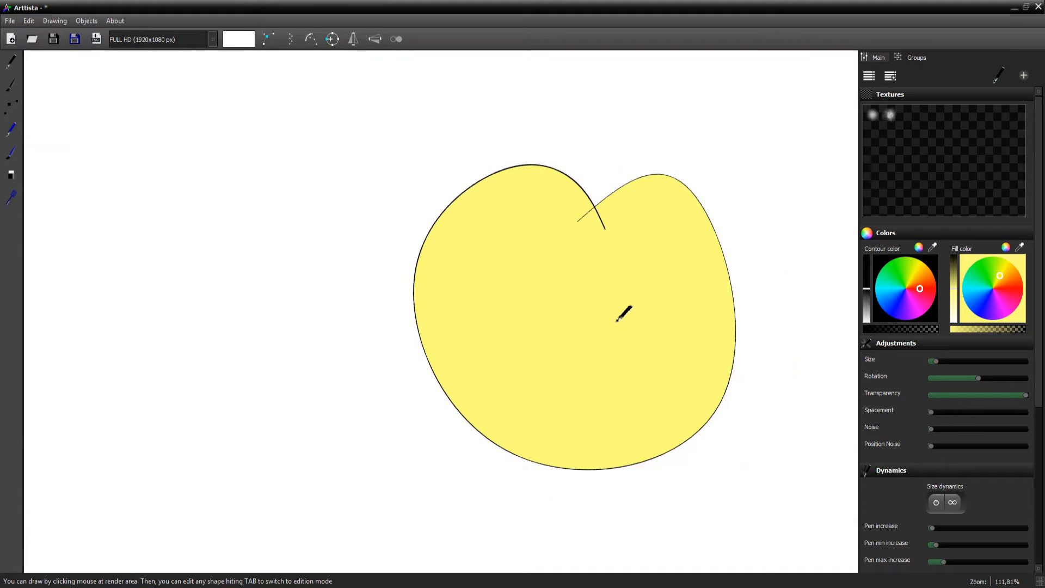
scroll(653, 308, down, 1)
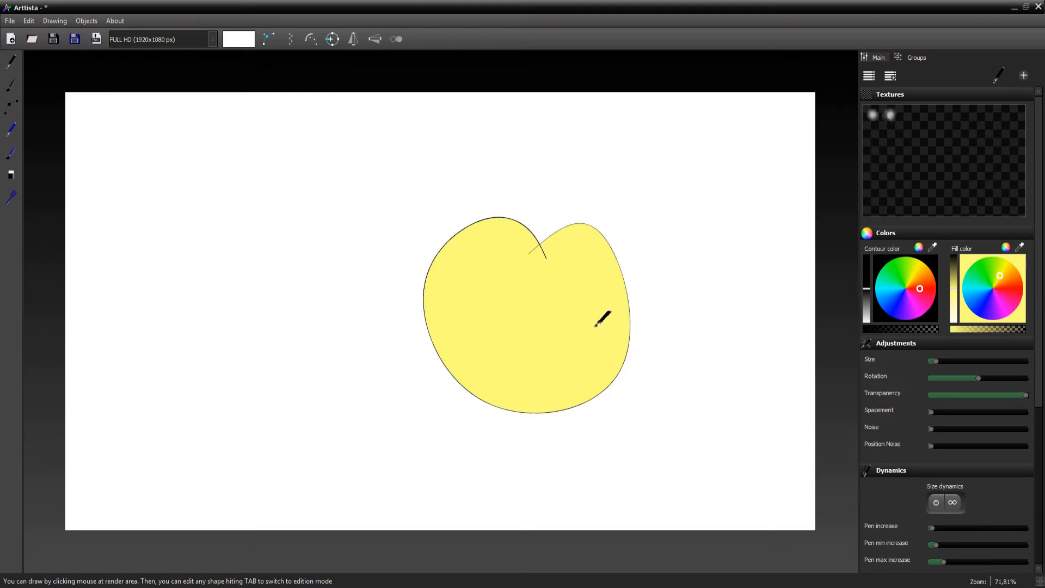
click(8, 111)
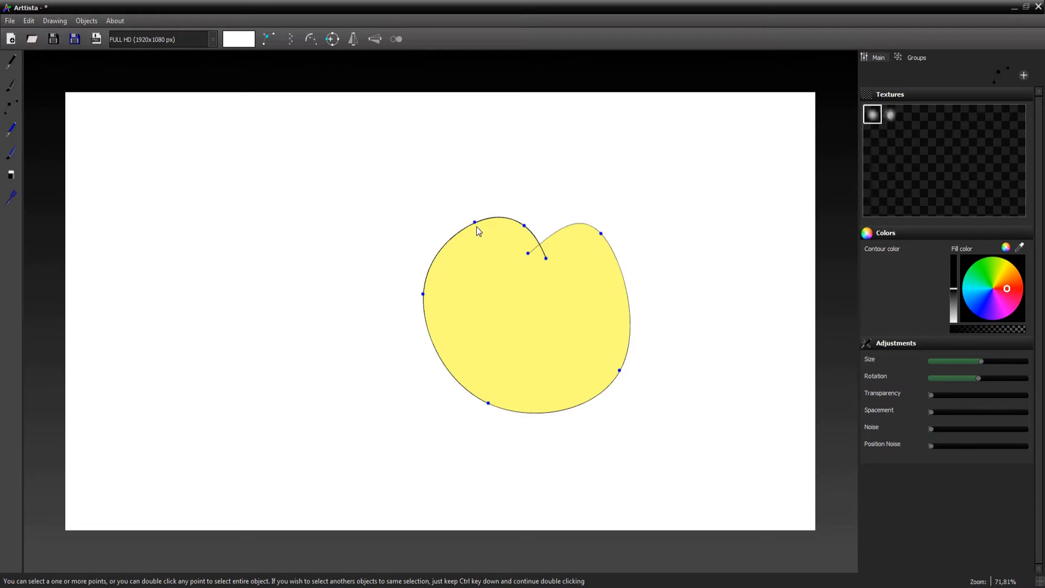
click(11, 111)
click(11, 64)
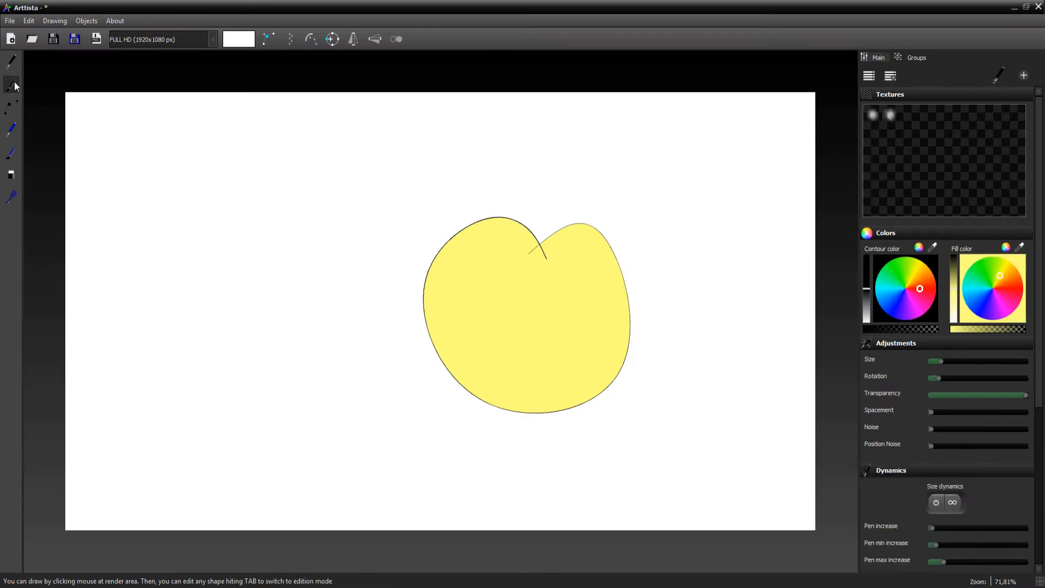
click(11, 86)
click(11, 133)
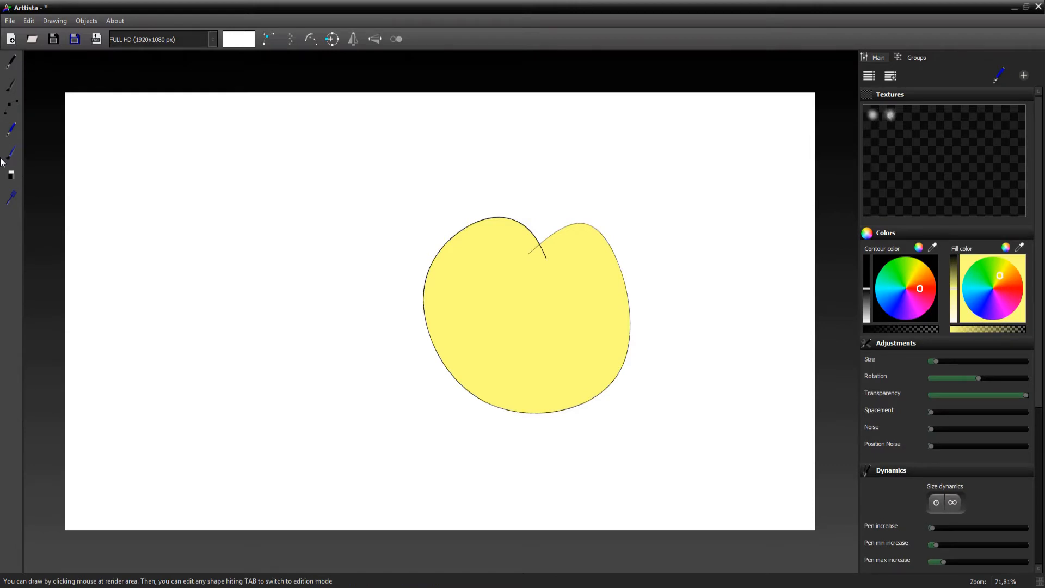
click(12, 109)
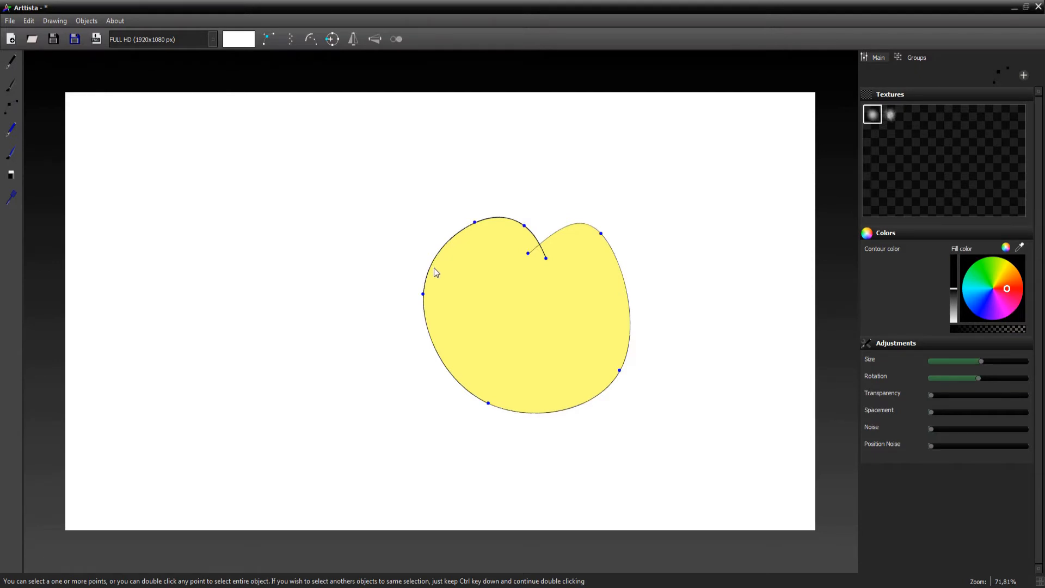
key(Tab)
key(Tab)
key(Tab)
key(Tab)
key(Tab)
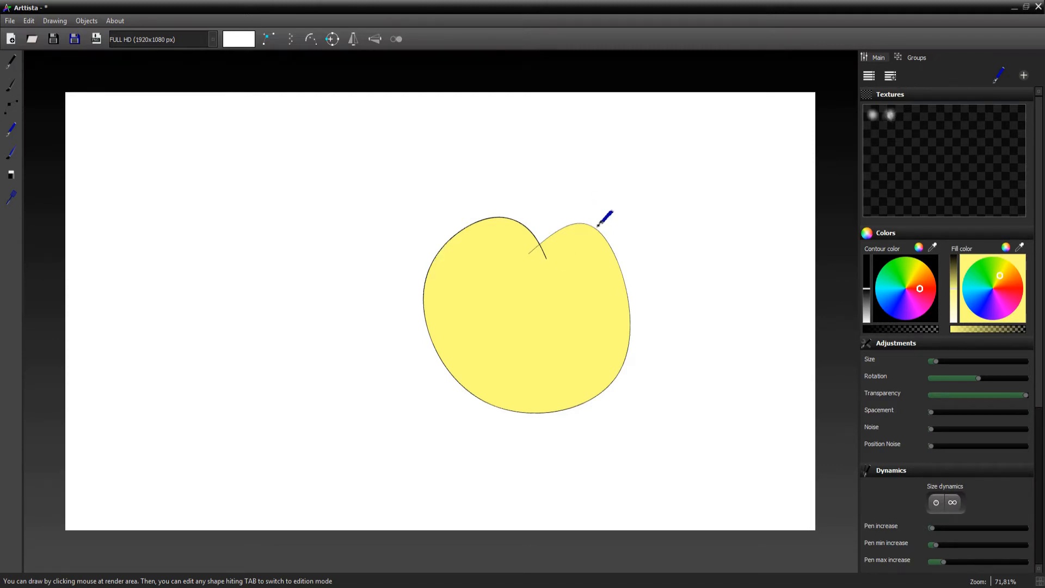
Enter edition mode and increase the Size at the outline's upper-left and lower-right points to thicken the contour there
key(Tab)
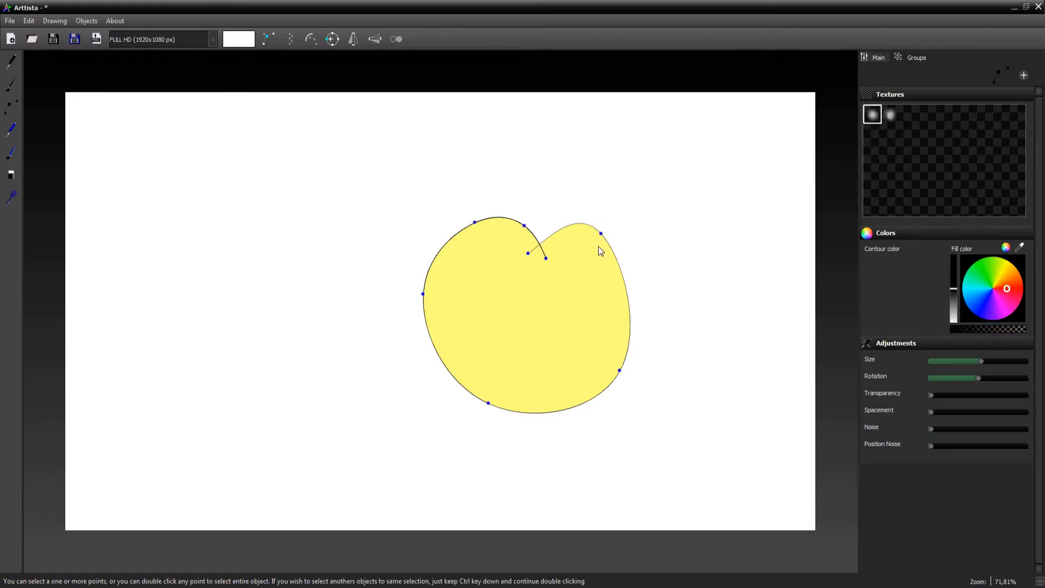
click(475, 221)
drag(480, 233, 487, 241)
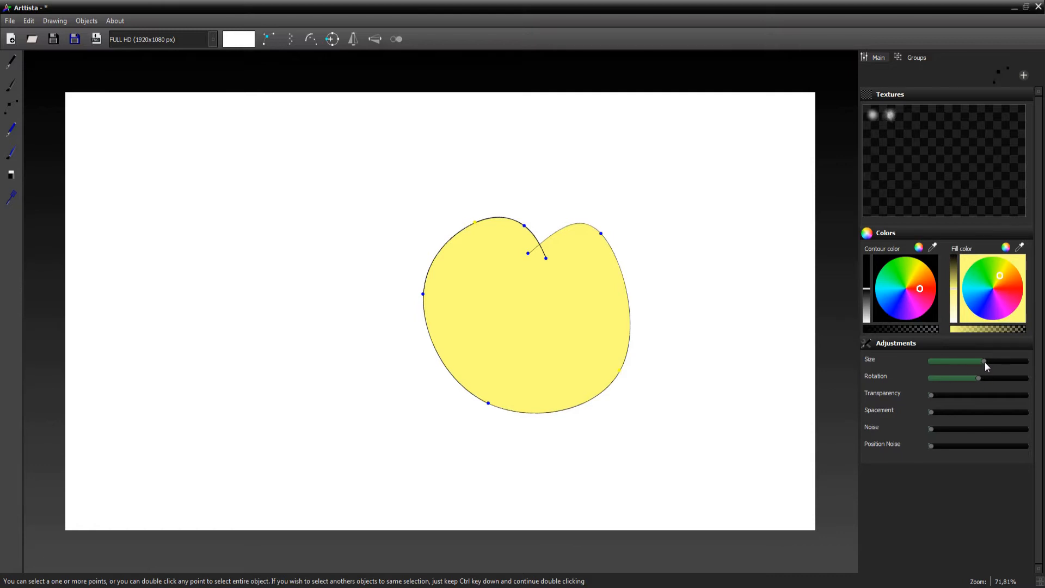
drag(986, 363, 995, 363)
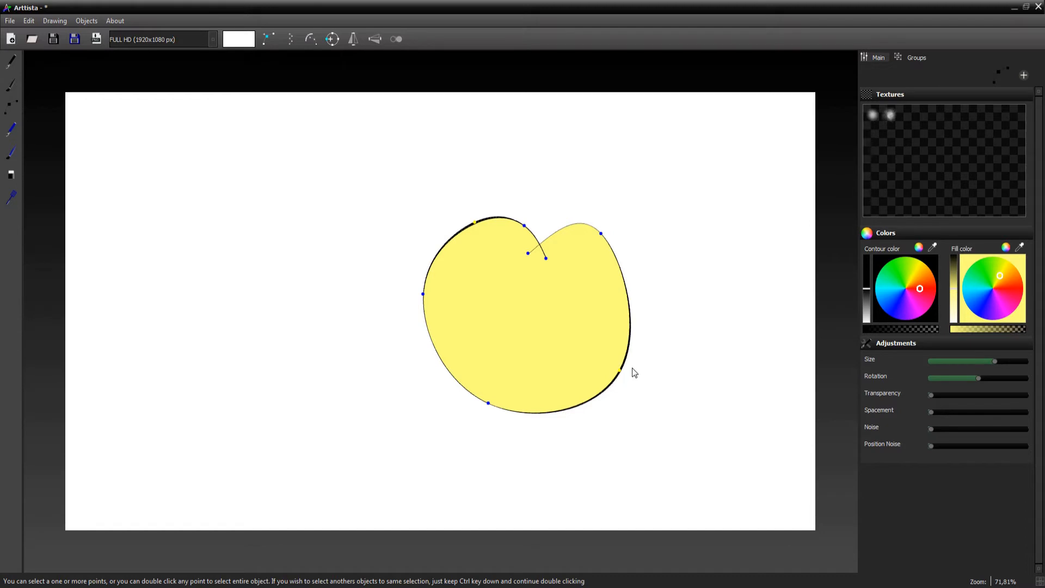
Thicken the contour at the shape's lower-left point by increasing its Size
scroll(631, 369, up, 2)
scroll(650, 365, up, 2)
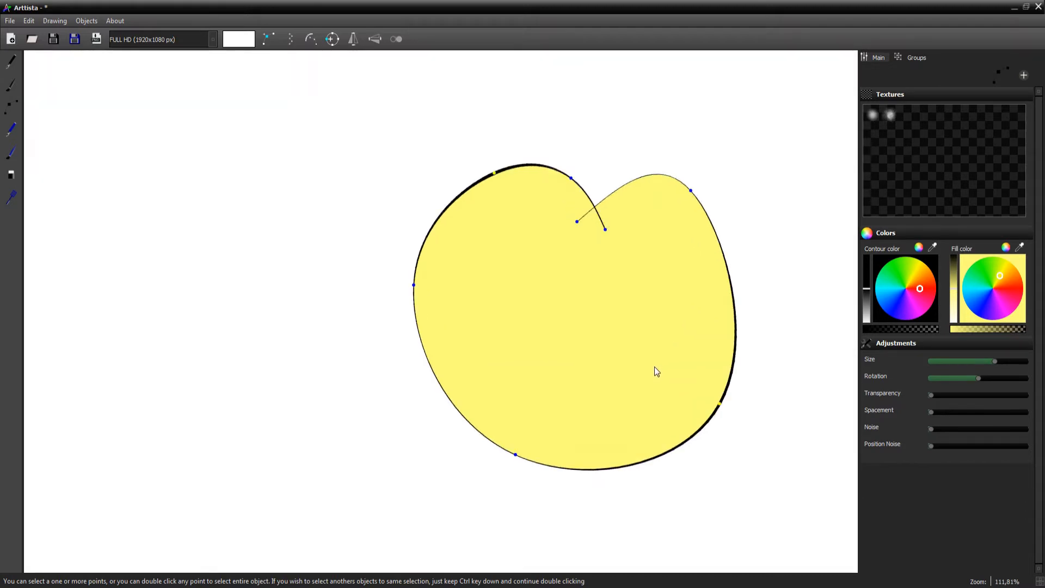
drag(750, 377, 663, 356)
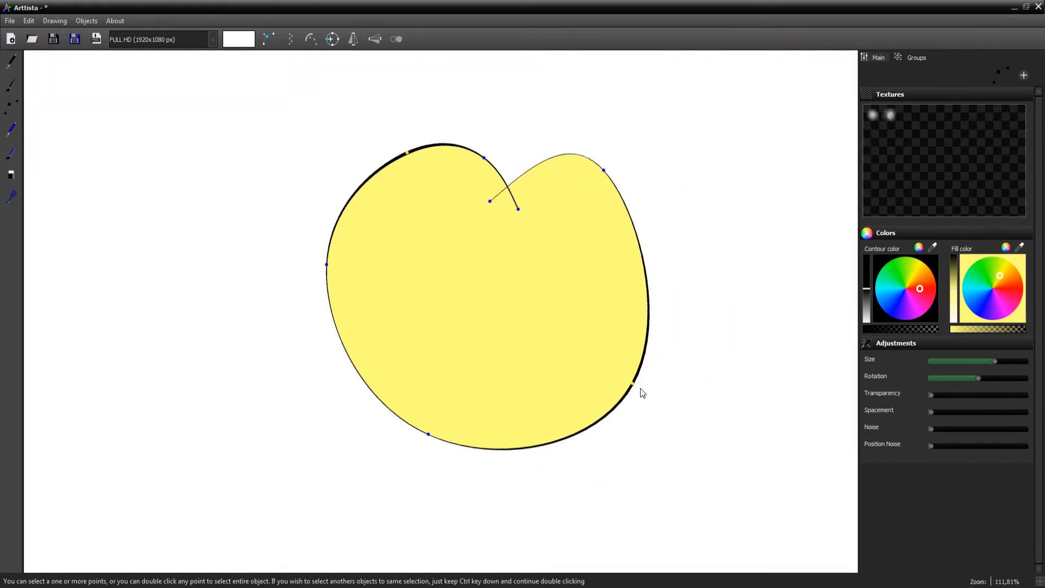
drag(385, 400, 449, 479)
mouse_move(984, 362)
mouse_down()
mouse_move(1007, 369)
mouse_move(994, 372)
mouse_up()
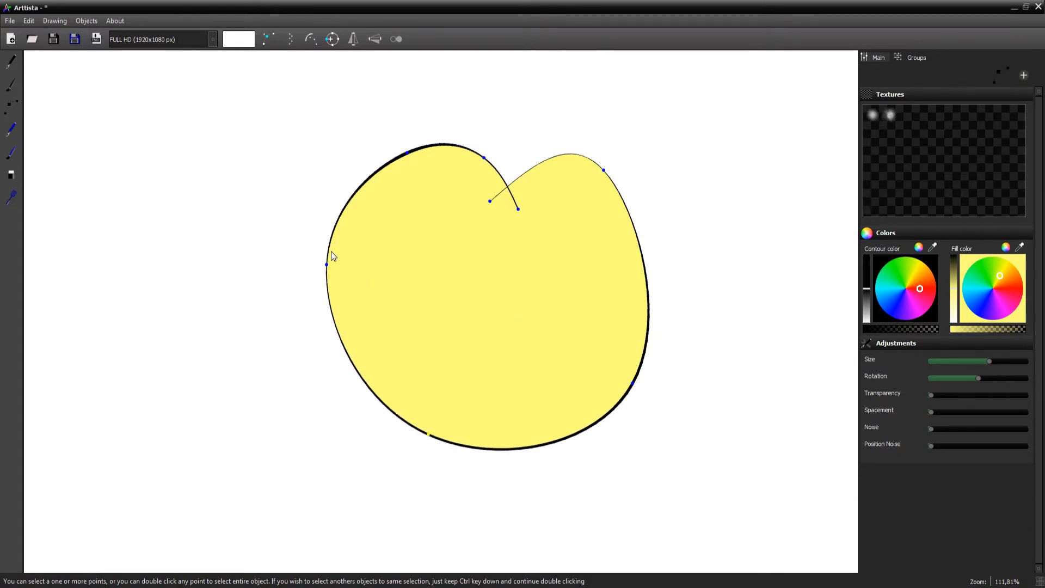
Try to thicken the whole outline by adjusting the Size of all its points together
drag(280, 131, 697, 437)
drag(986, 362, 981, 379)
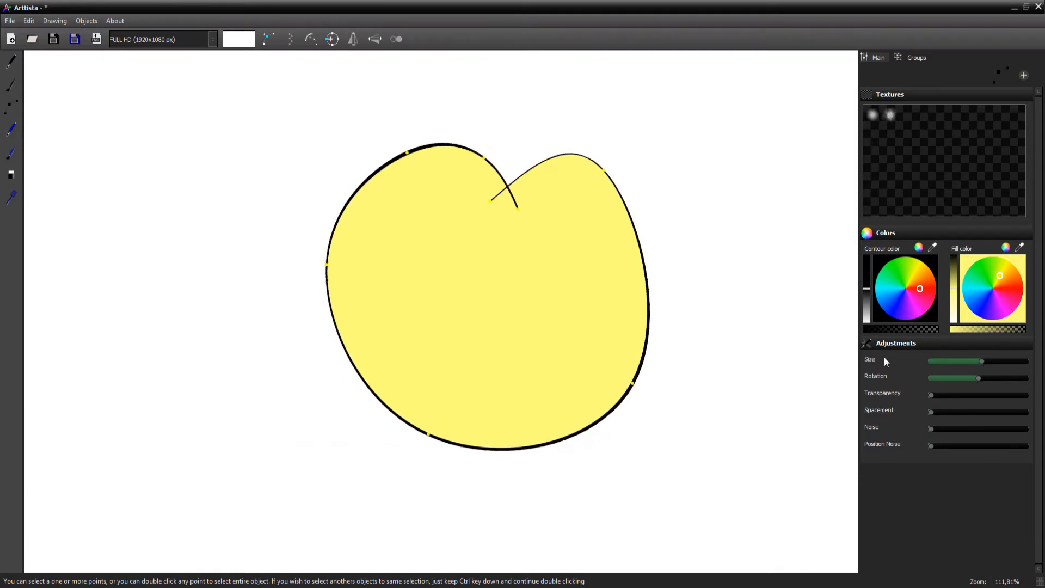
click(733, 326)
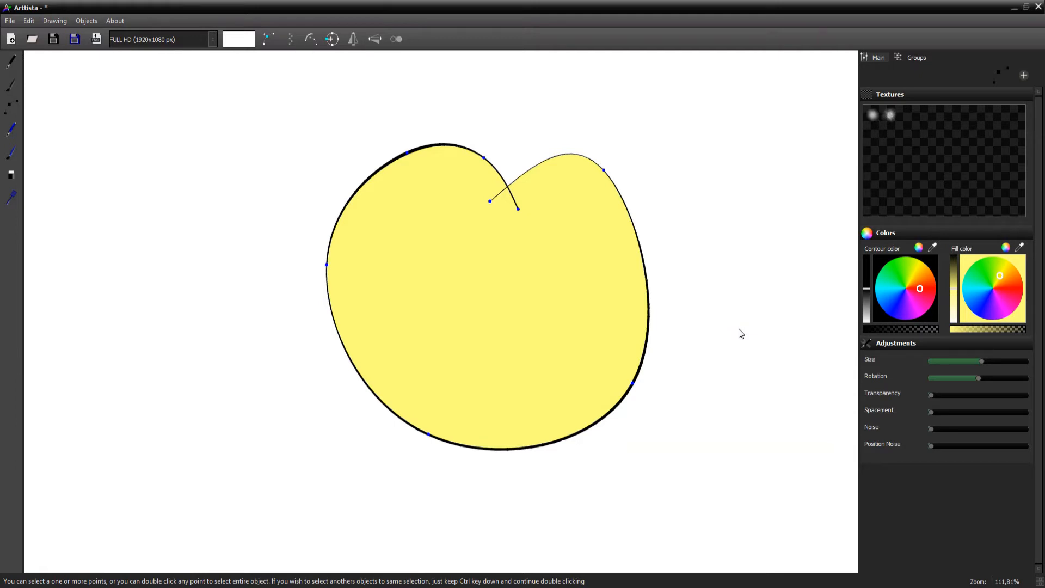
Move the right lobe's upper point slightly down and inward, and nudge the left lobe's curve points beside the notch
mouse_move(603, 170)
mouse_down()
mouse_move(611, 182)
mouse_move(602, 187)
mouse_up()
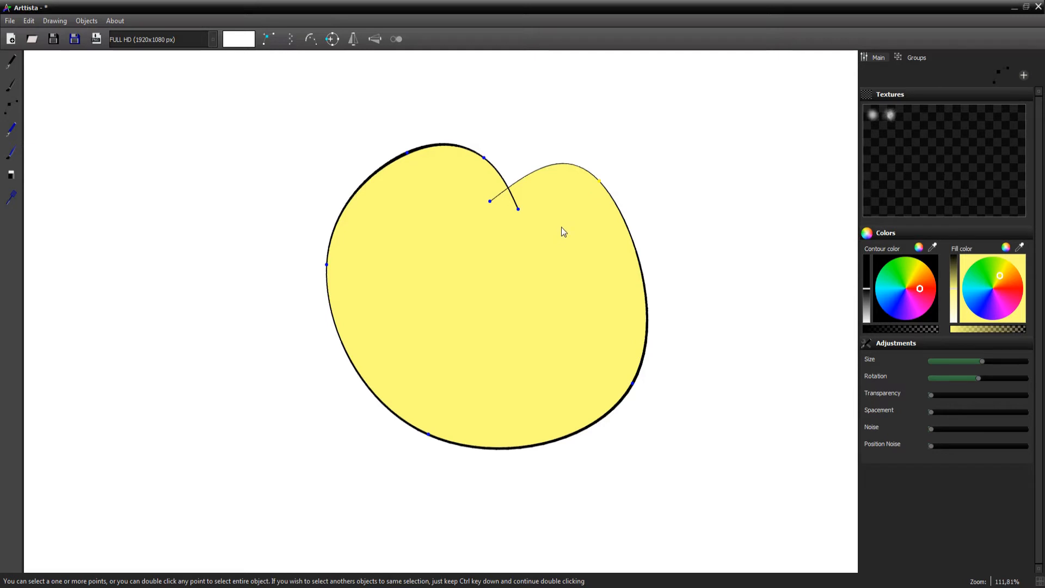
click(486, 158)
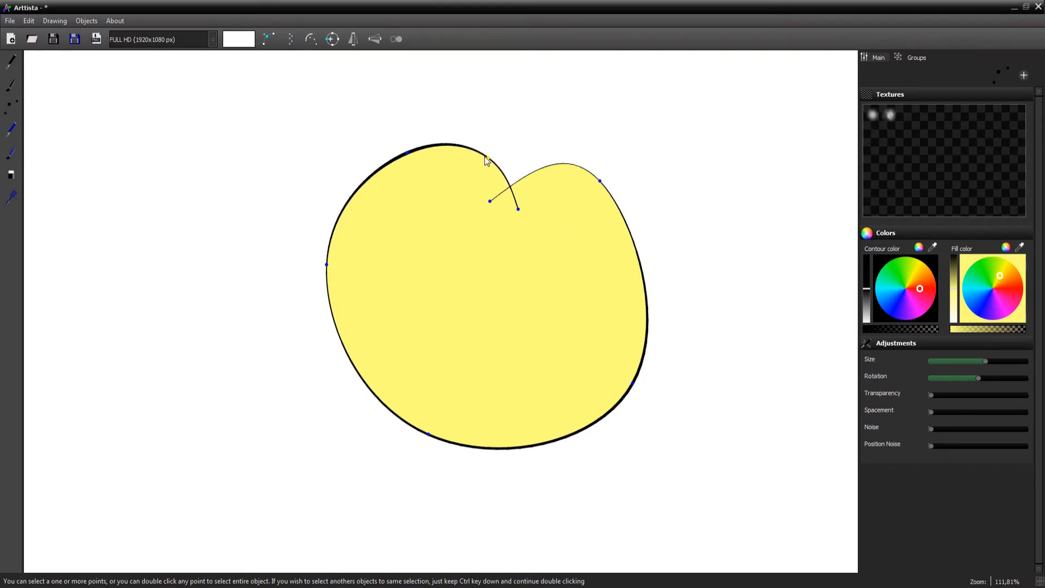
drag(474, 198, 552, 244)
drag(513, 204, 515, 198)
Reduce the Size at the left lobe's loose end in the notch so that the stroke tapers
drag(984, 361, 974, 362)
drag(975, 364, 980, 363)
click(491, 201)
scroll(493, 211, up, 2)
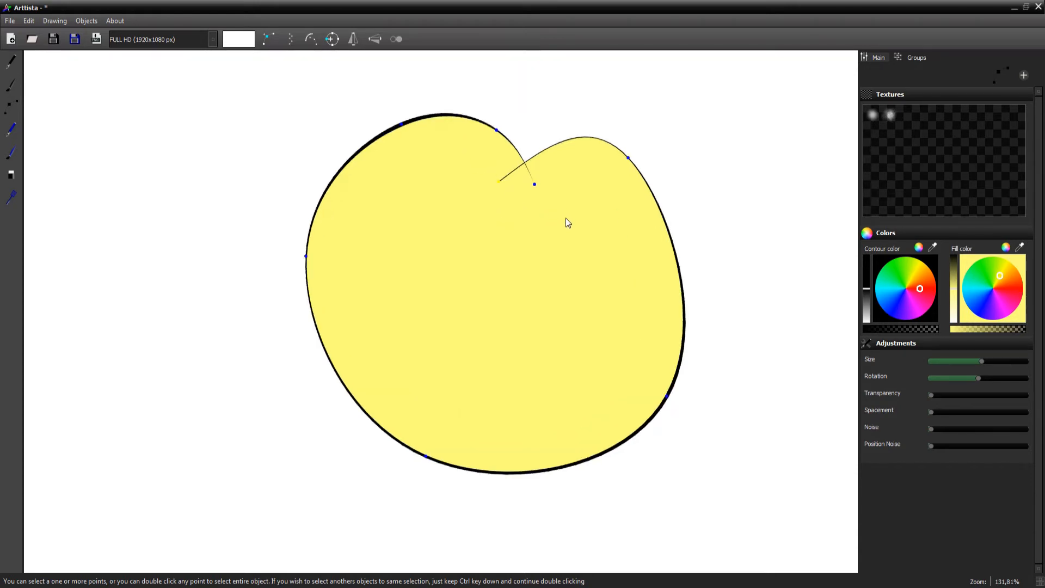
drag(565, 221, 531, 238)
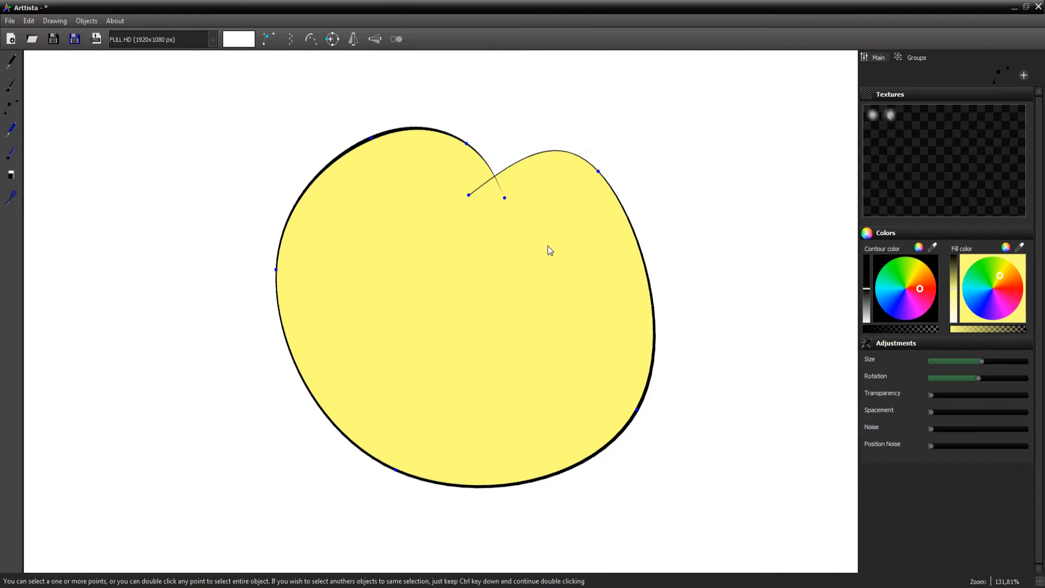
Vary the Size of both stroke ends at the notch, finish with them thin, and leave edition mode
drag(450, 187, 527, 230)
drag(980, 364, 985, 370)
scroll(532, 224, up, 4)
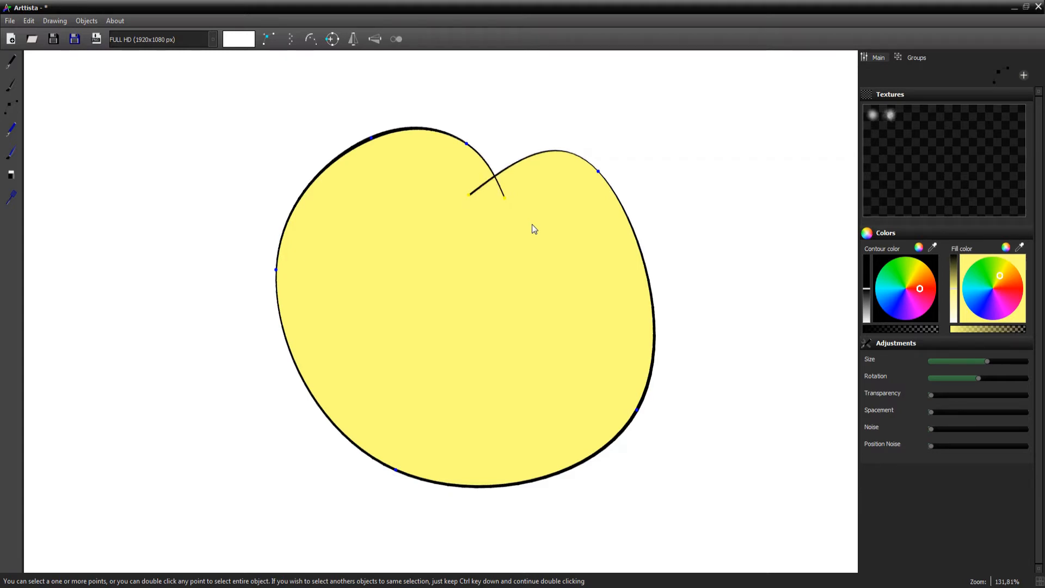
scroll(532, 224, up, 2)
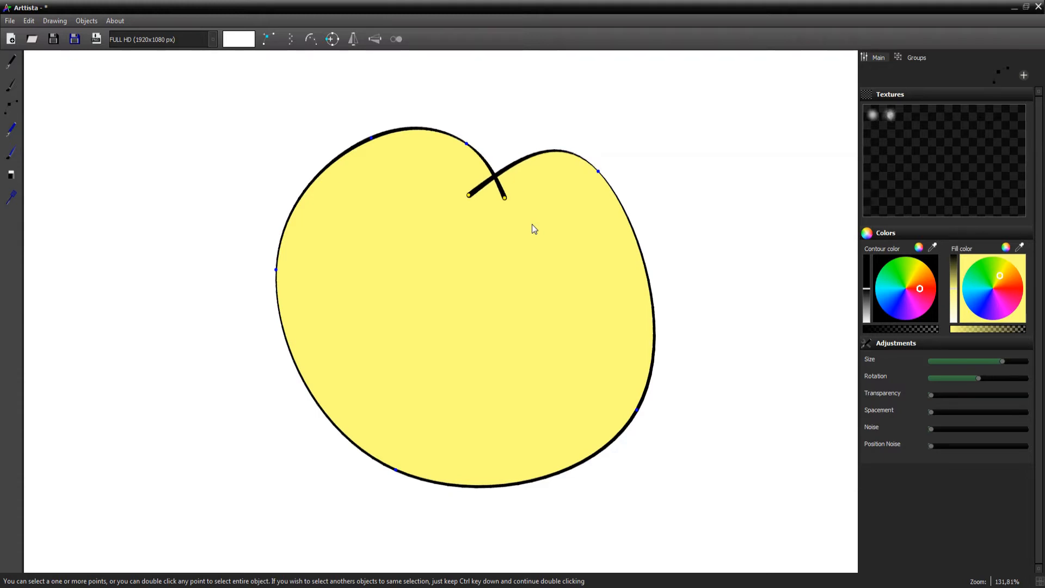
scroll(532, 228, down, 2)
scroll(534, 229, down, 4)
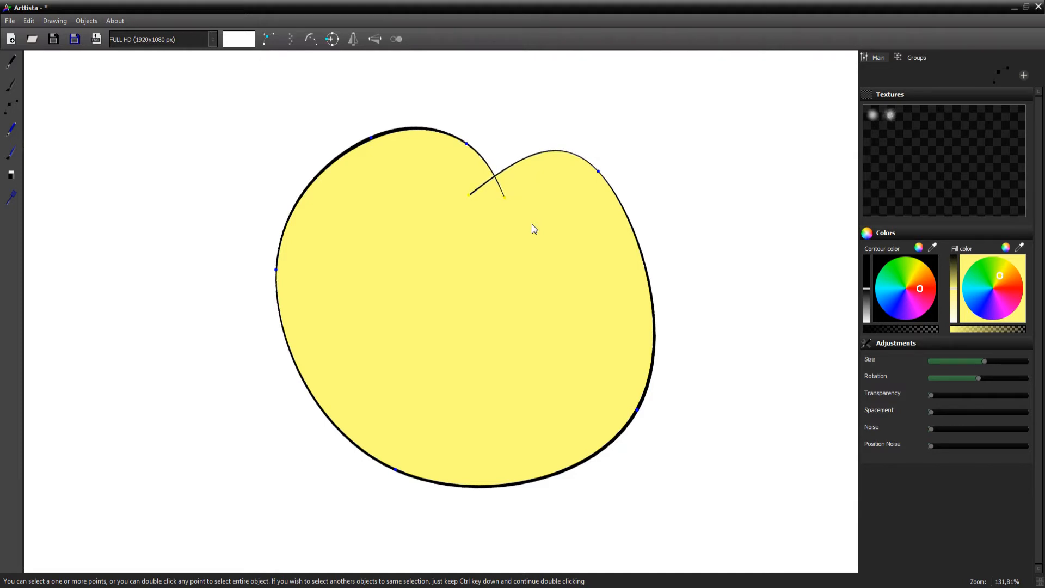
scroll(534, 229, down, 3)
key(Tab)
scroll(675, 210, down, 5)
scroll(670, 215, up, 4)
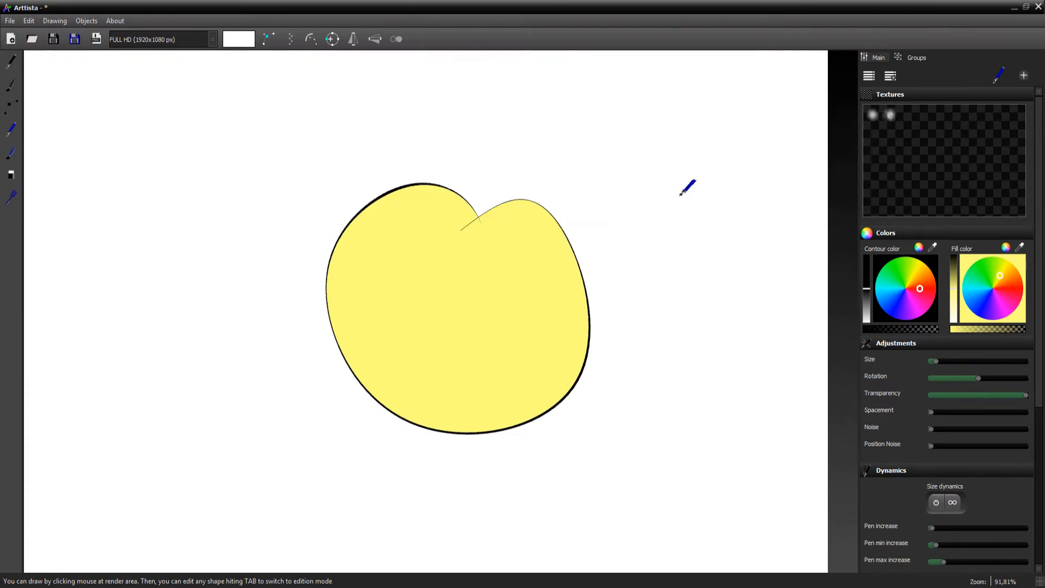
Select all the shape's points in edition mode, move the shape slightly up, and rotate it slightly counterclockwise
key(Tab)
drag(459, 361, 615, 467)
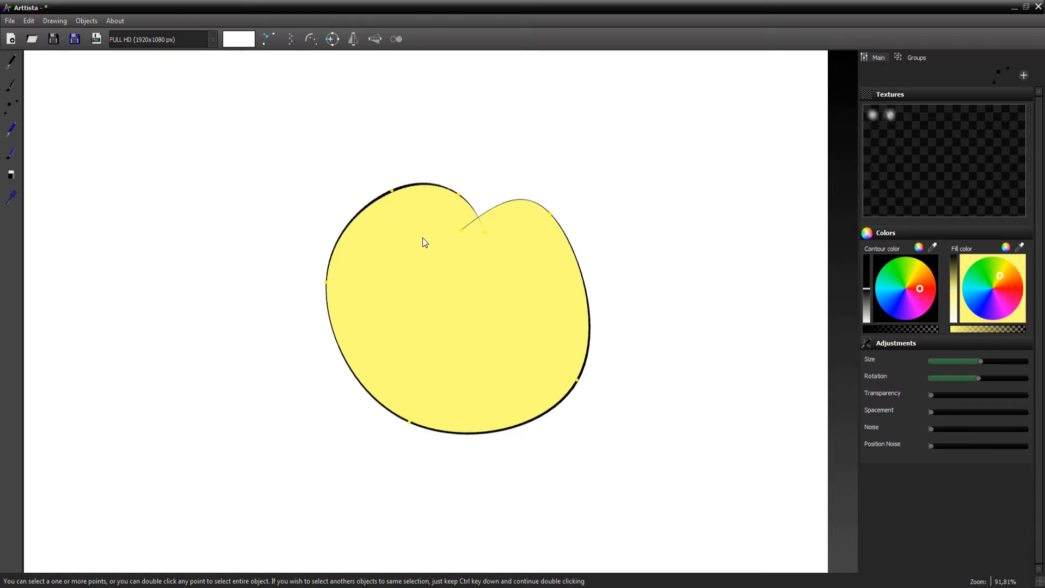
drag(422, 240, 416, 220)
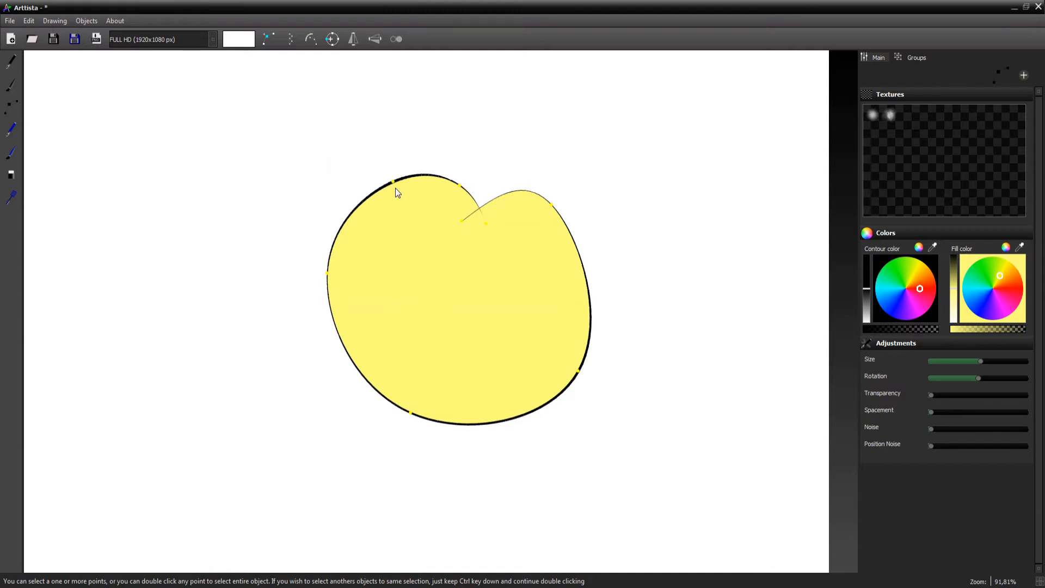
mouse_move(396, 184)
mouse_down()
mouse_move(401, 197)
mouse_move(397, 187)
mouse_up()
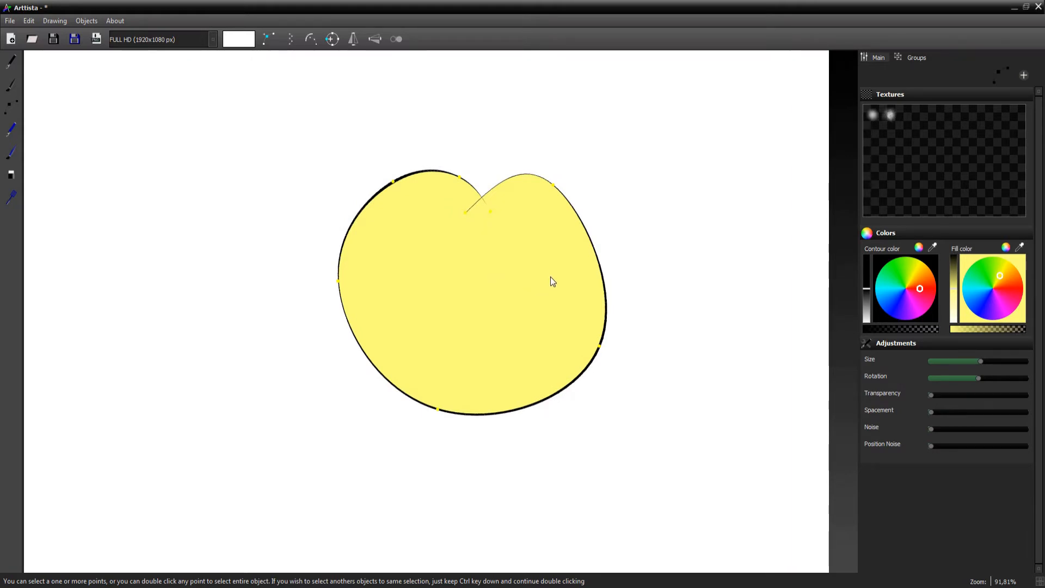
mouse_move(547, 280)
mouse_down()
mouse_move(534, 260)
mouse_move(543, 278)
mouse_up()
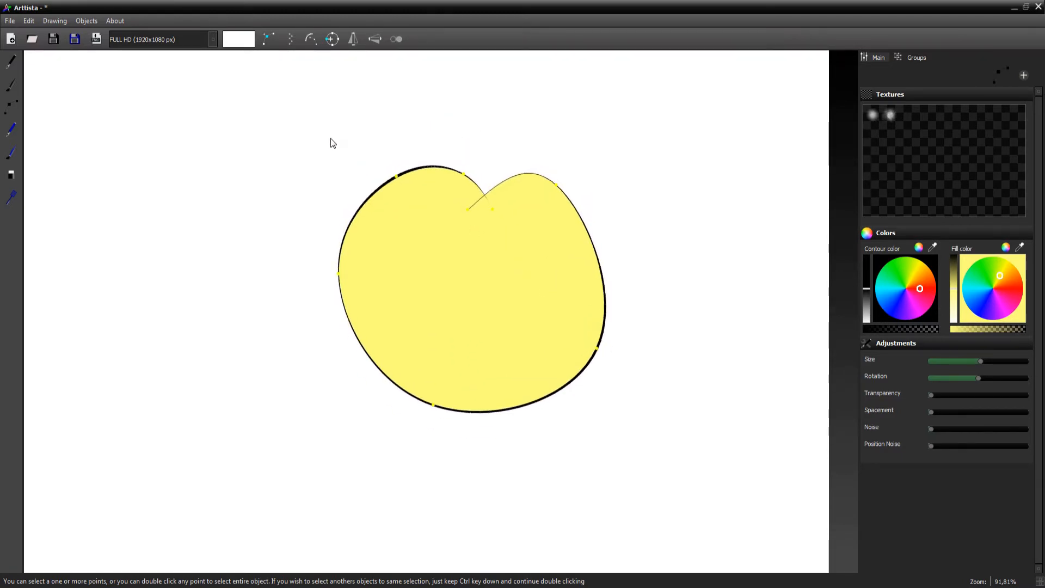
Rotate the whole shape slightly about the right lobe's upper point with the Rotate command
drag(283, 125, 638, 459)
right_click(553, 189)
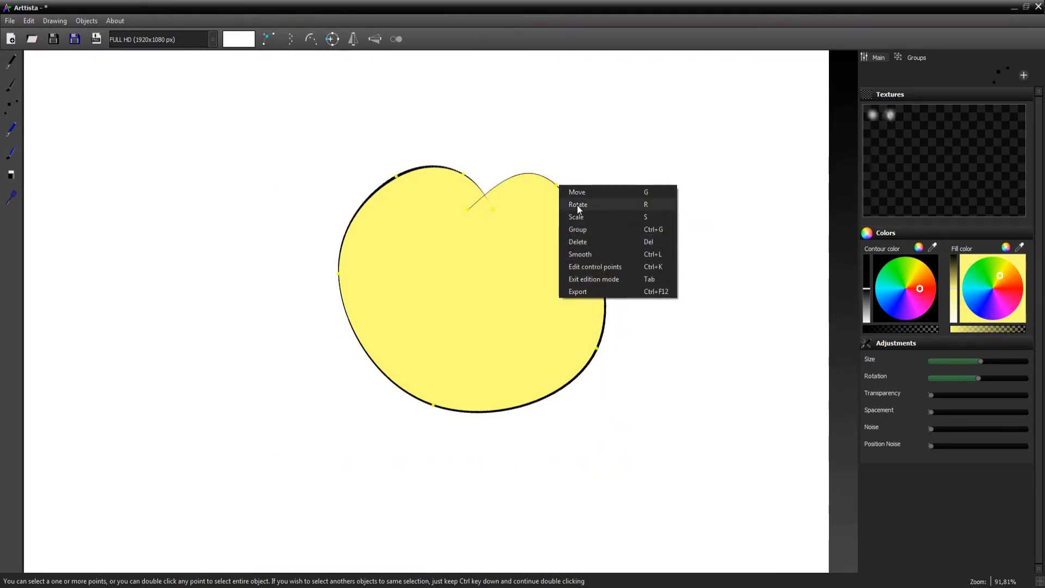
click(577, 205)
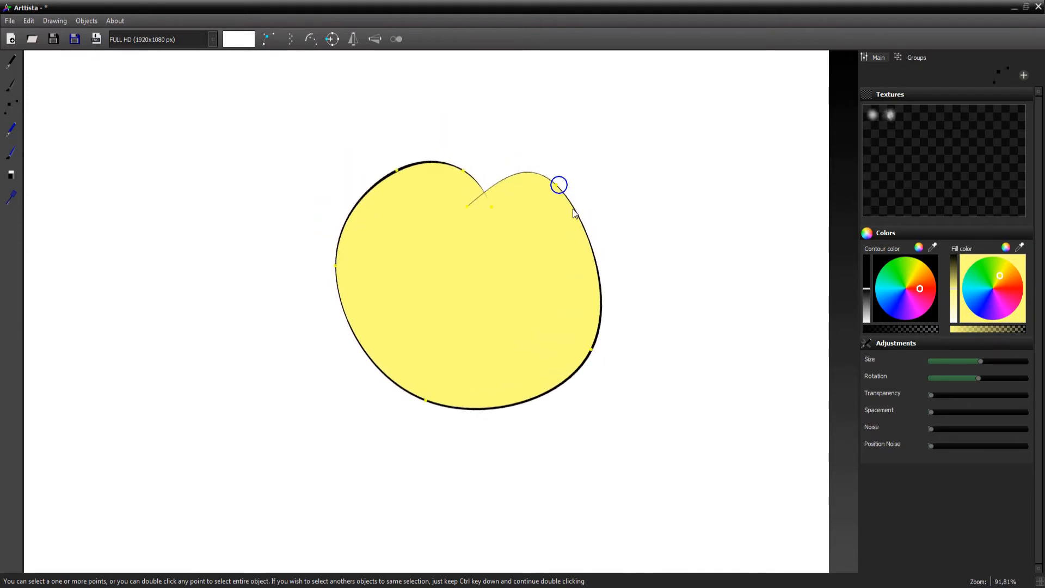
click(575, 211)
Scale the whole shape up with the Scale command and rotate it slightly about its leftmost point
drag(282, 125, 662, 451)
right_click(448, 293)
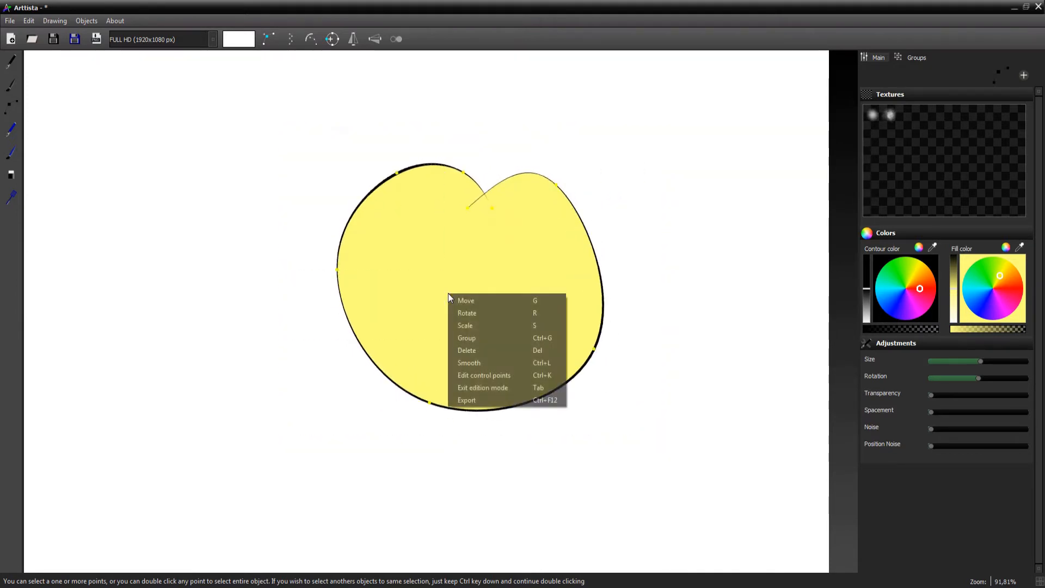
click(473, 327)
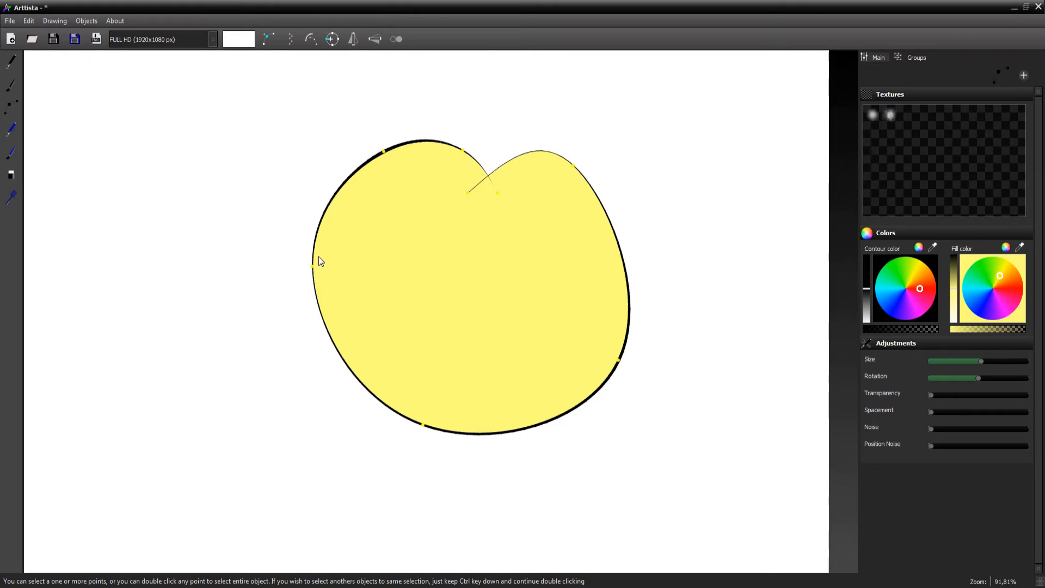
mouse_move(319, 257)
mouse_down()
mouse_move(317, 233)
mouse_move(332, 269)
mouse_move(331, 250)
mouse_move(338, 261)
mouse_up()
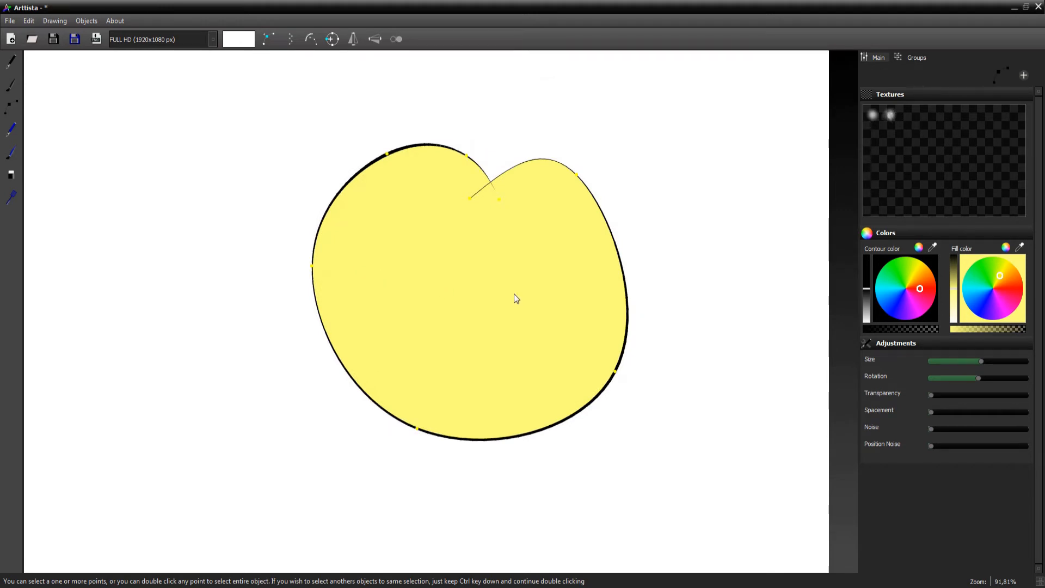
Select the whole yellow shape by its points and change its fill color to pure red
click(386, 121)
drag(244, 106, 668, 491)
double_click(576, 176)
click(504, 131)
double_click(470, 198)
drag(1004, 278, 1026, 290)
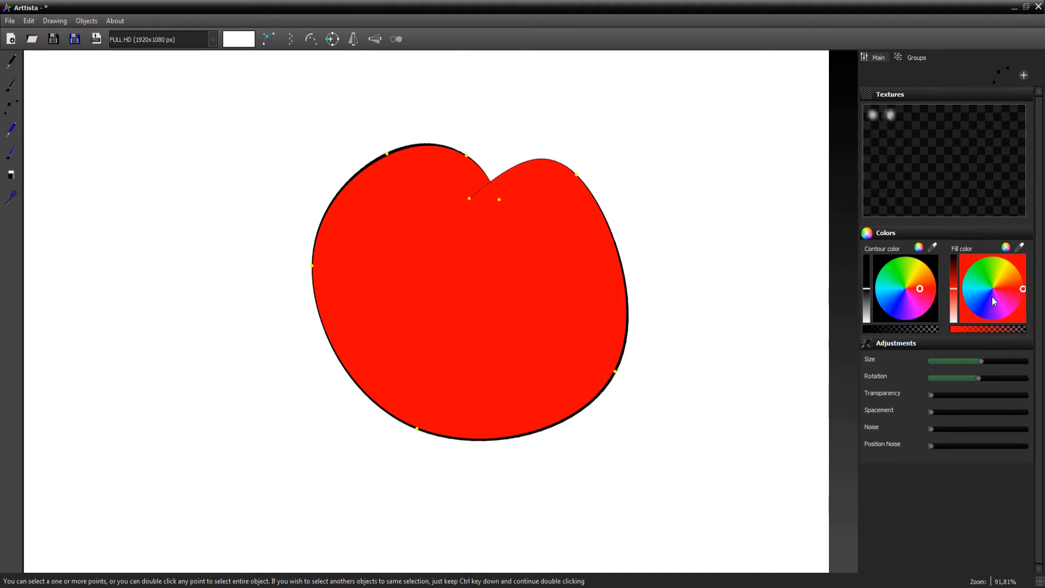
Reselect the red shape and paint a soft black brush stroke inside it, from the notch along the right edge to the bottom
click(303, 151)
double_click(466, 155)
click(9, 84)
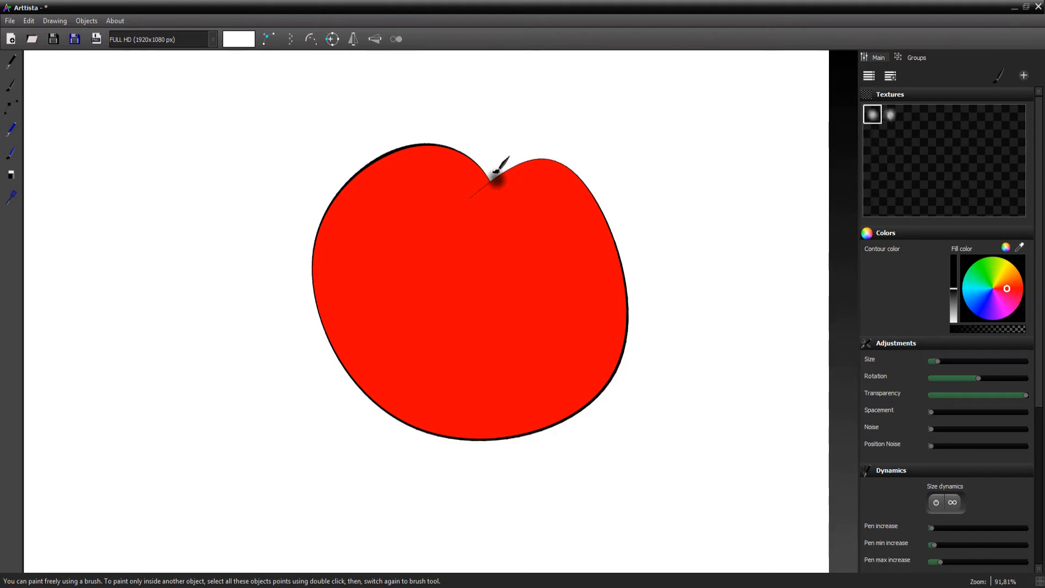
mouse_move(493, 173)
mouse_down()
mouse_move(529, 154)
mouse_move(570, 163)
mouse_move(623, 253)
mouse_move(642, 312)
mouse_move(604, 401)
mouse_move(520, 439)
mouse_move(464, 436)
mouse_up()
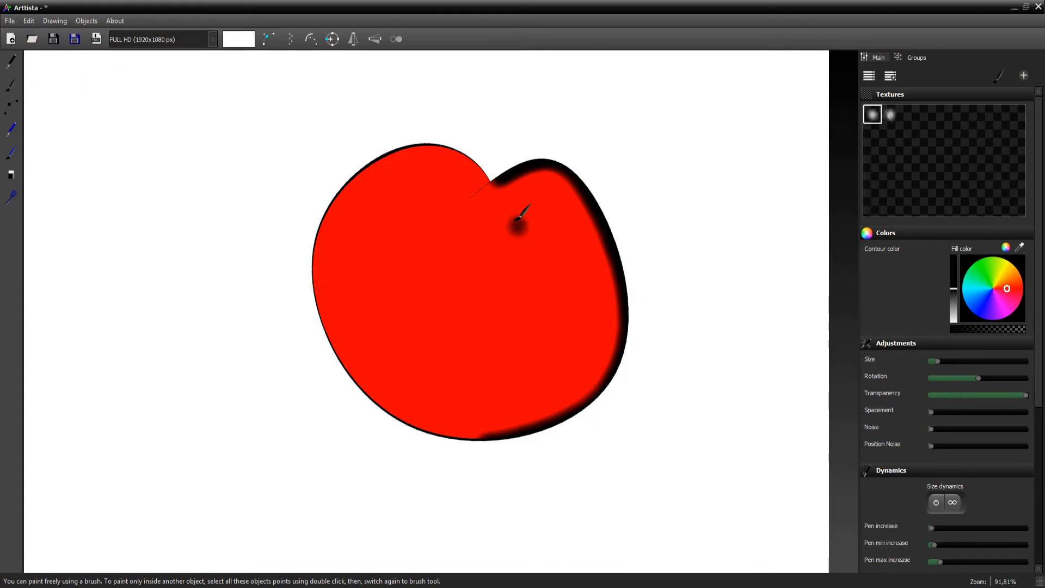
Select the entire black brush stroke in edition mode, increase its Size, and lower its fill opacity to a faint shade
key(Escape)
click(530, 159)
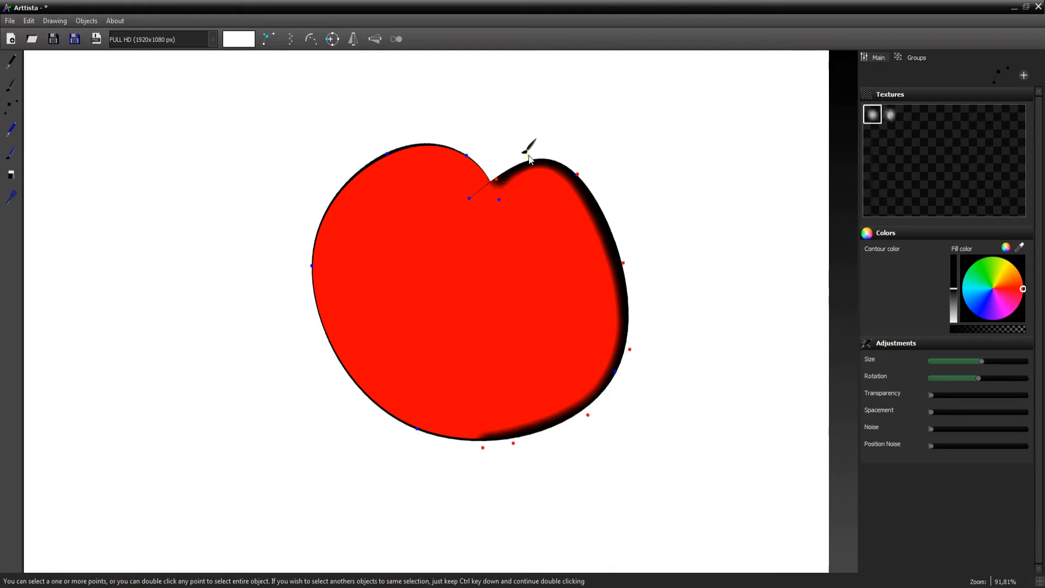
double_click(529, 159)
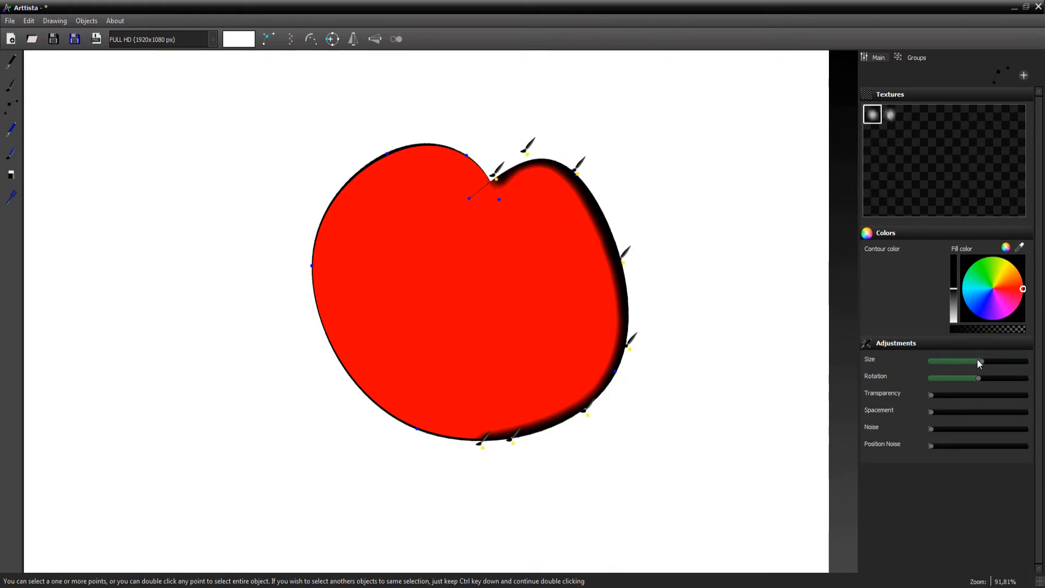
drag(977, 359, 985, 362)
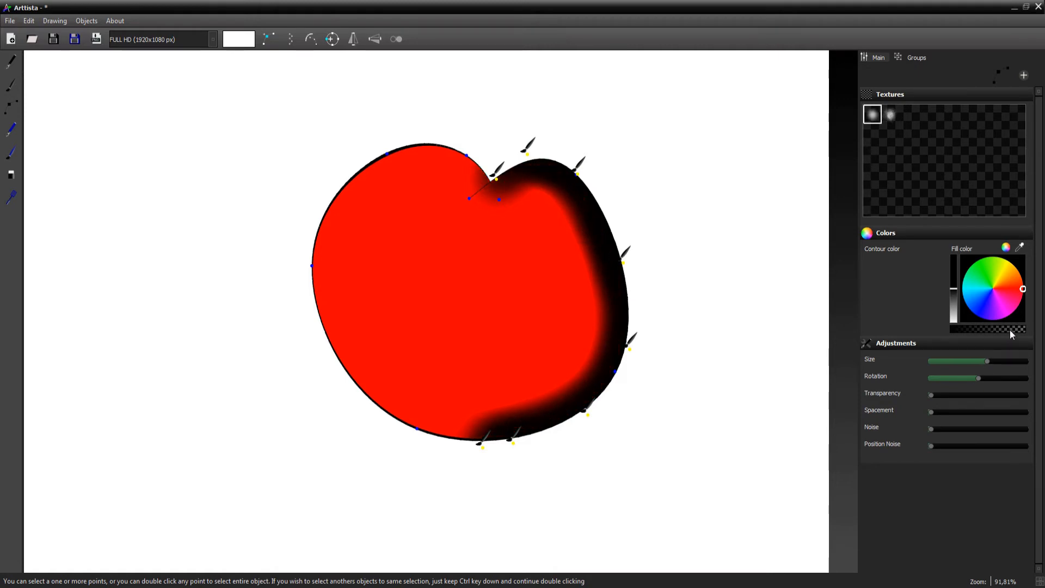
drag(1010, 329, 954, 338)
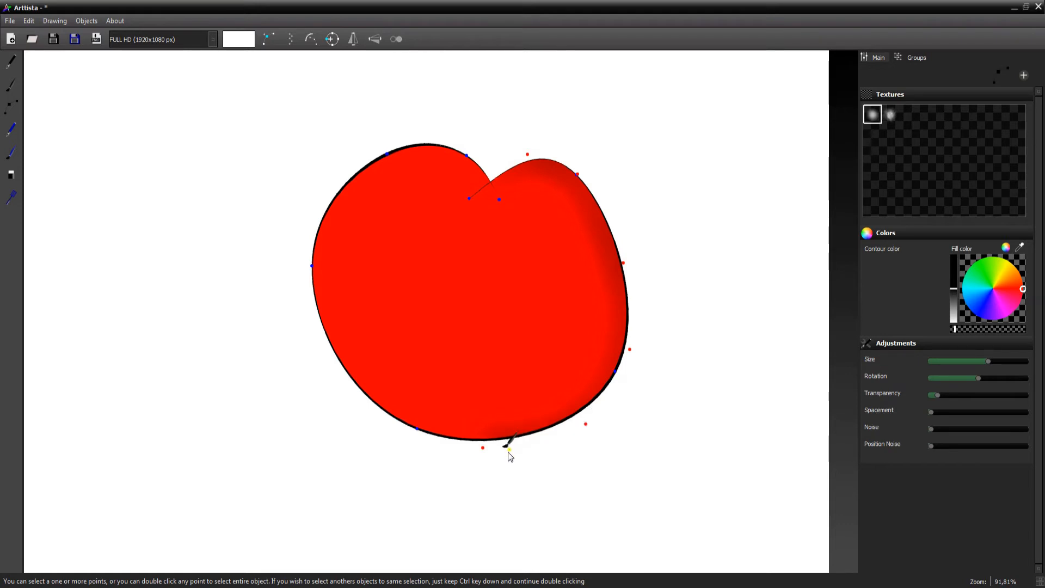
Shift the shading stroke's lower points outward, extend its end to the left, and increase the Size of its three lowest points
drag(461, 453, 451, 450)
click(453, 449)
ctrl+click(510, 449)
ctrl+click(586, 423)
drag(589, 423, 590, 425)
drag(987, 361, 993, 362)
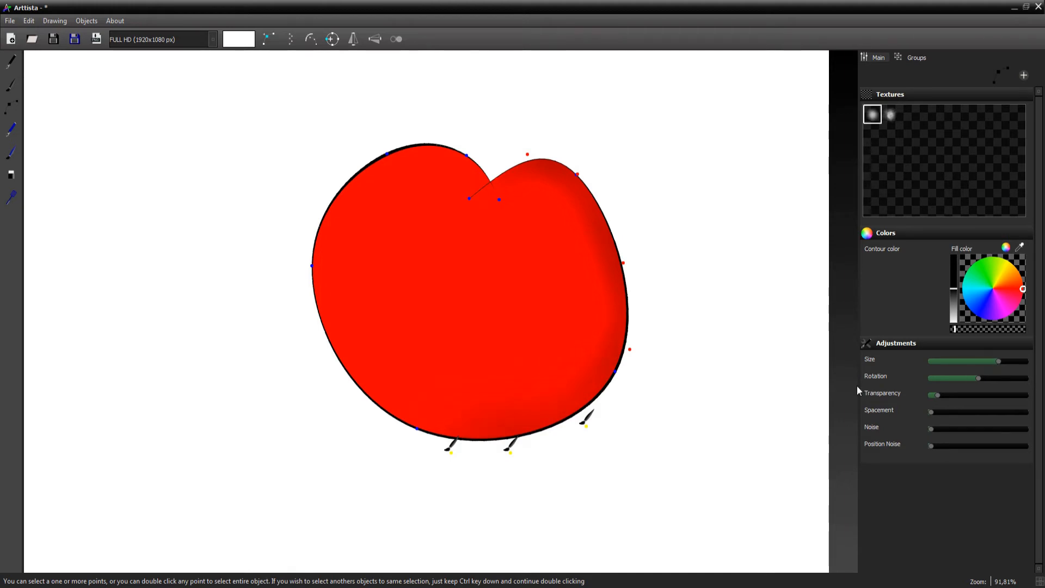
Increase the Size of the shading's lower right point and raise the whole stroke's fill opacity slightly
click(630, 350)
drag(989, 362, 994, 361)
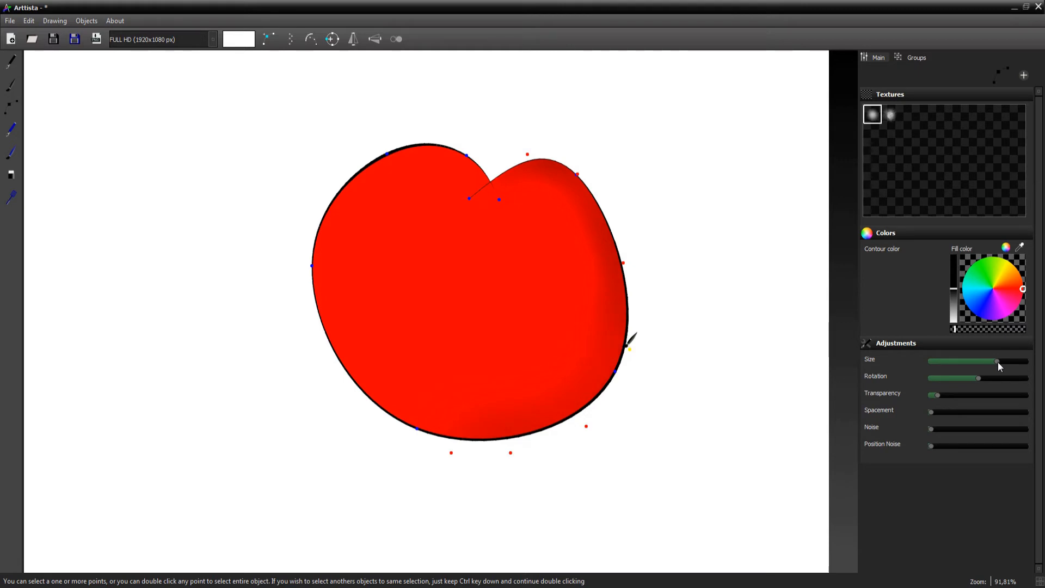
double_click(631, 348)
drag(967, 328, 962, 331)
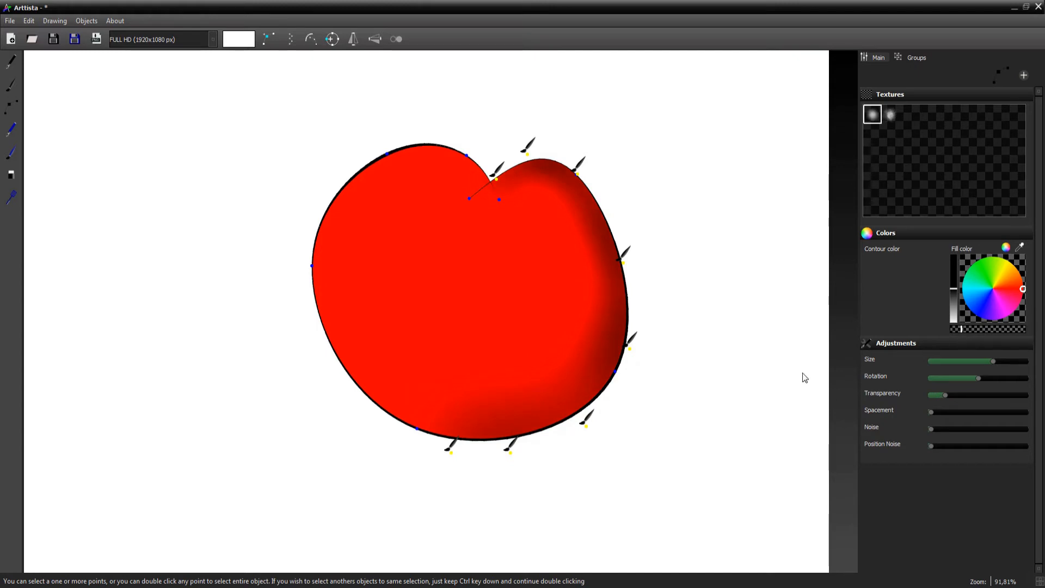
Select the red shape in edition mode and reduce its Size to the minimum to remove the black contour
key(Tab)
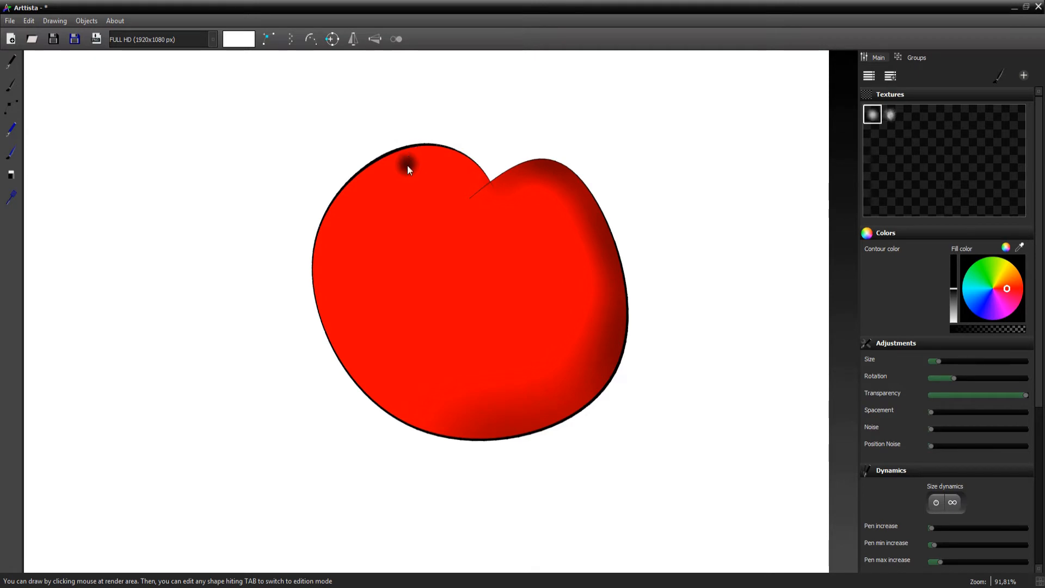
key(Tab)
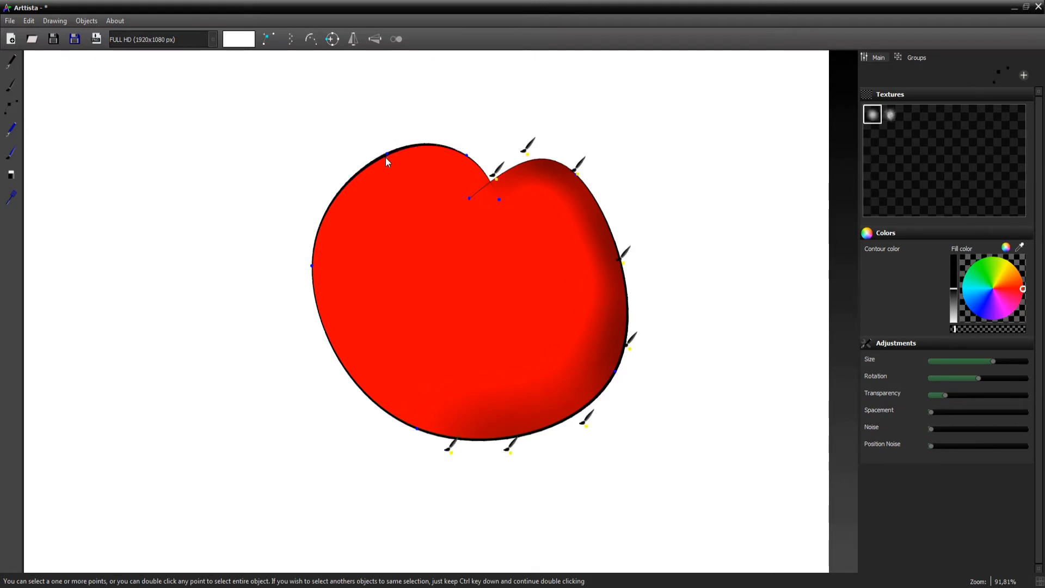
double_click(385, 156)
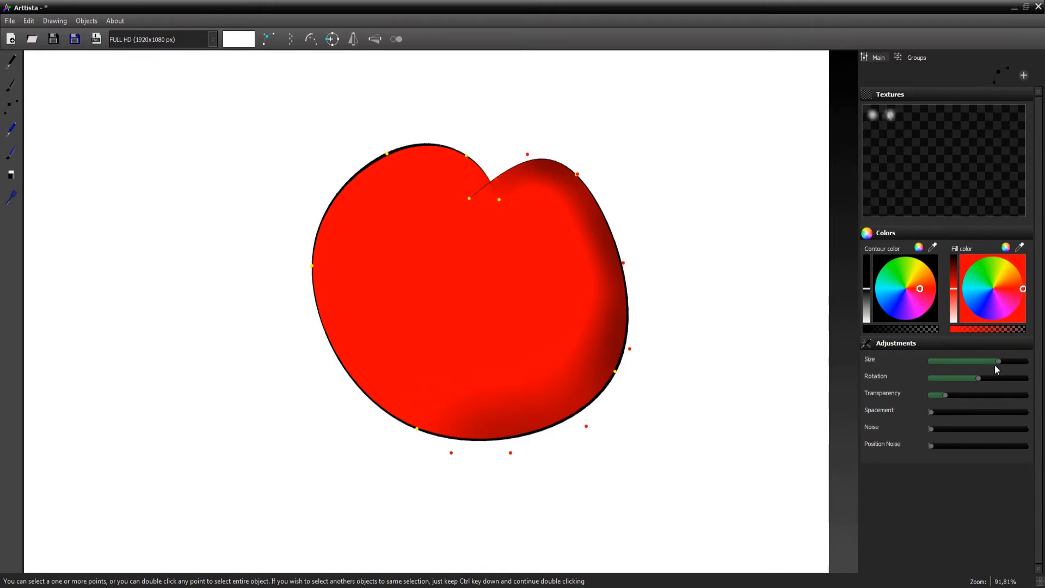
key(Tab)
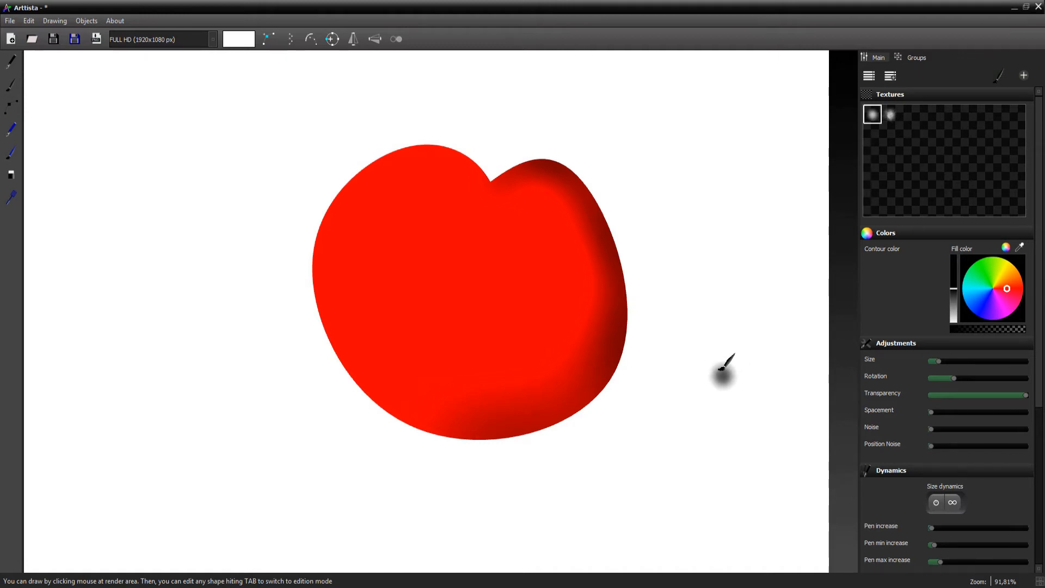
key(Tab)
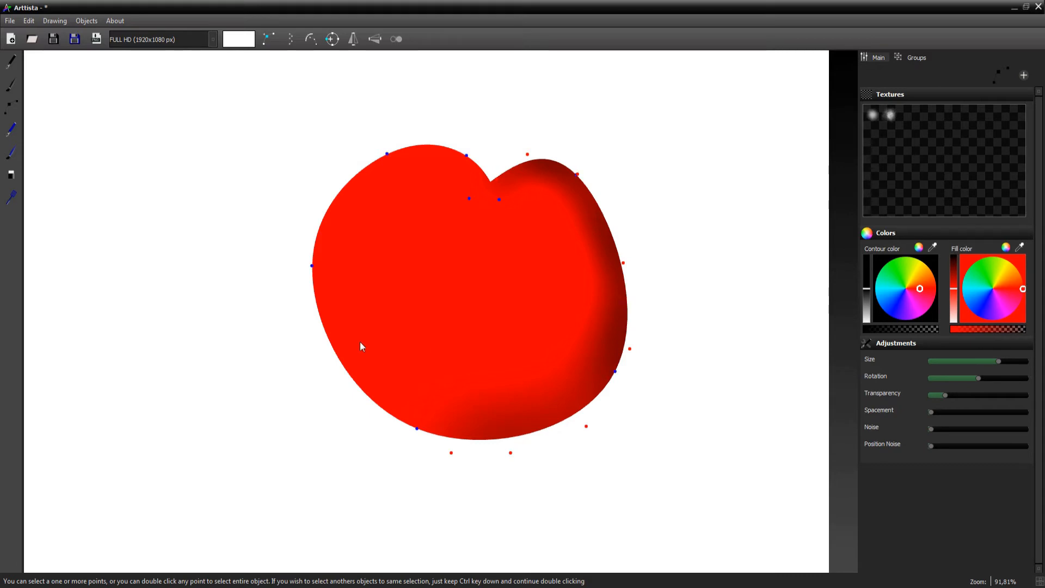
Stretch the drawing's lower points downward, and reposition the shading points at the lower right and on the upper right lobe
mouse_move(260, 245)
mouse_down()
mouse_move(628, 467)
mouse_move(679, 485)
mouse_up()
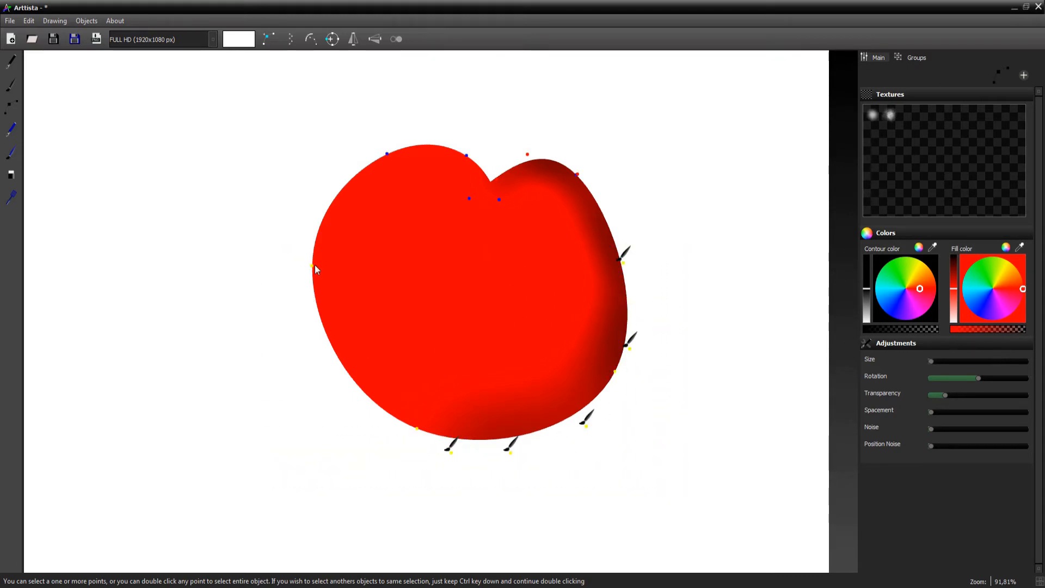
drag(469, 331, 558, 389)
click(566, 469)
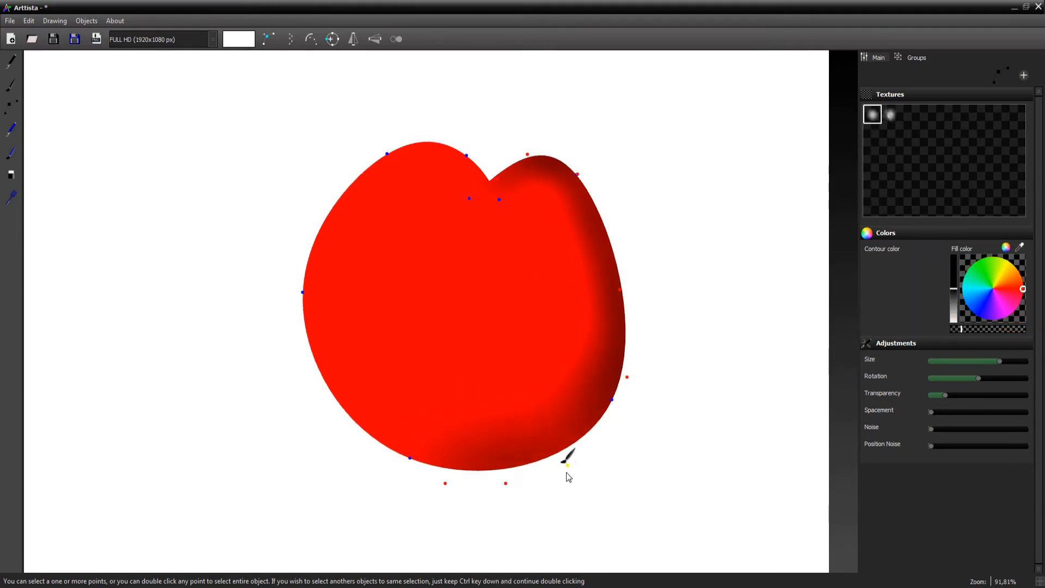
click(584, 182)
Select the upper points of the shape and its shading and spread them slightly wider
drag(292, 138, 641, 283)
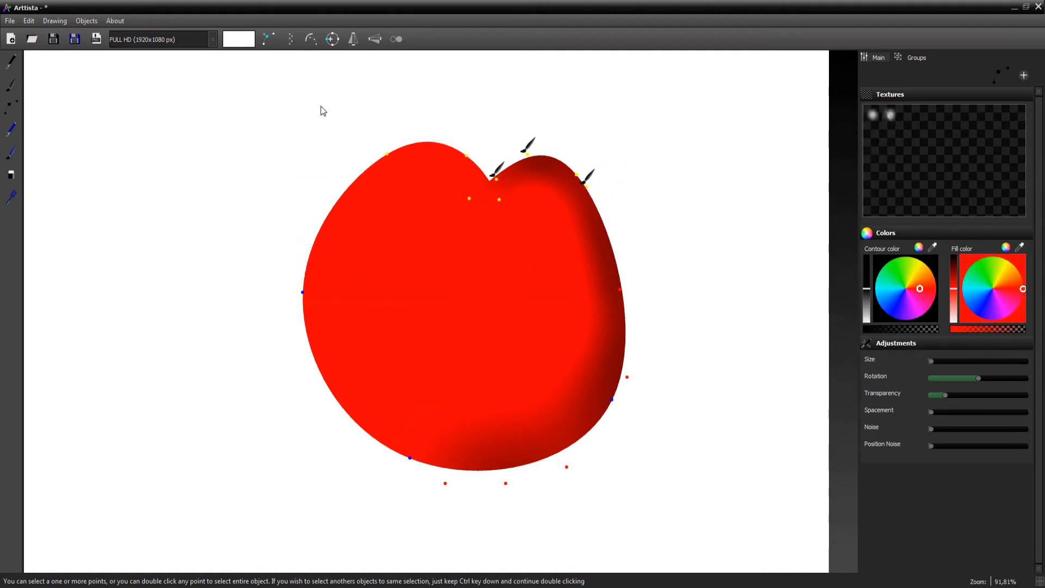
drag(321, 107, 581, 259)
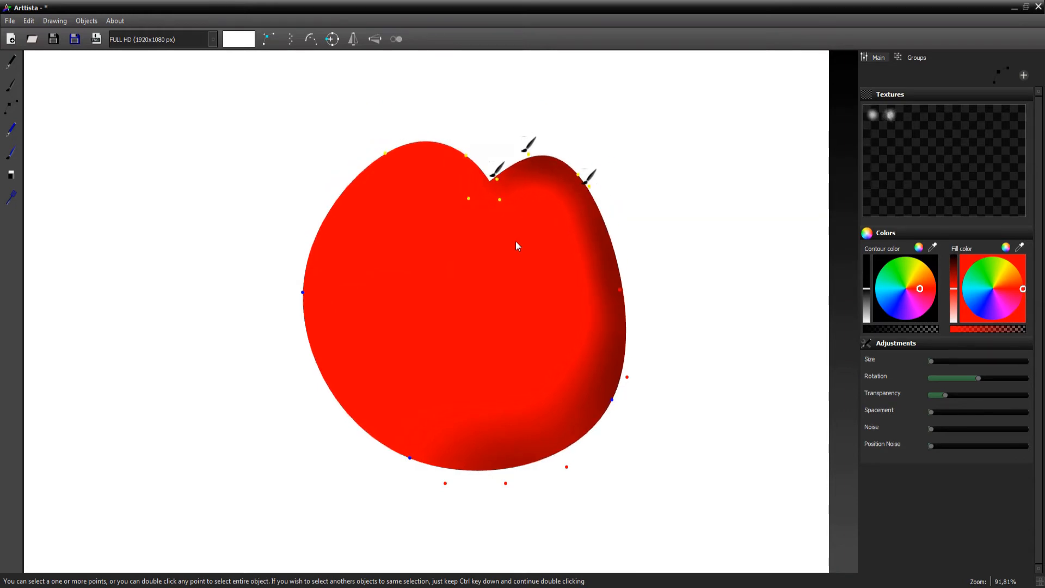
Select all points of the shape and shading and rotate them slightly counterclockwise about a pivot below the drawing
drag(256, 114, 652, 523)
scroll(474, 493, up, 5)
scroll(474, 493, down, 4)
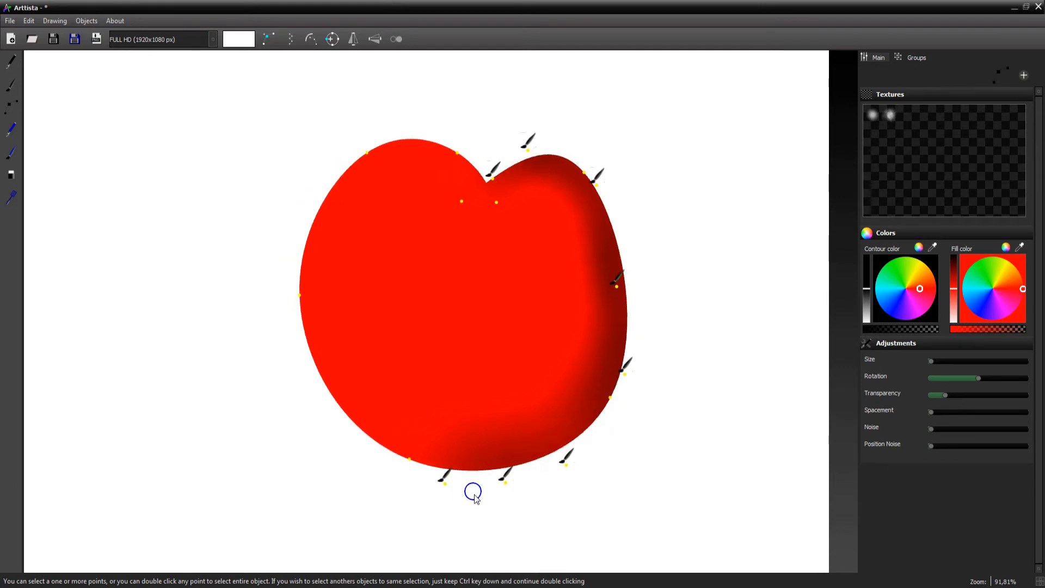
scroll(473, 491, up, 3)
scroll(473, 492, down, 1)
drag(473, 492, 491, 488)
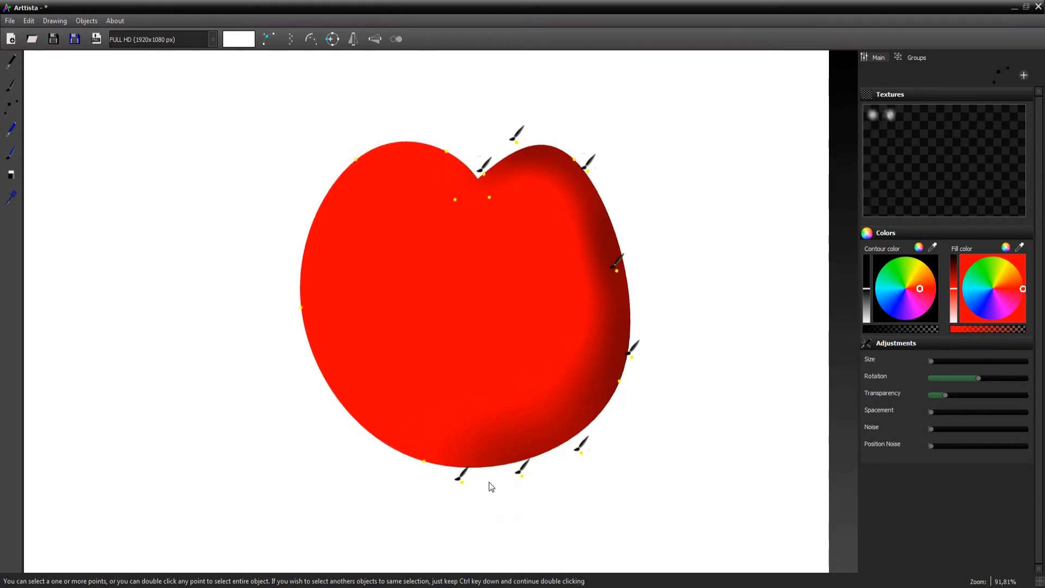
Select the shading stroke and red shape together, move them slightly down the canvas, and clear the selection
click(589, 174)
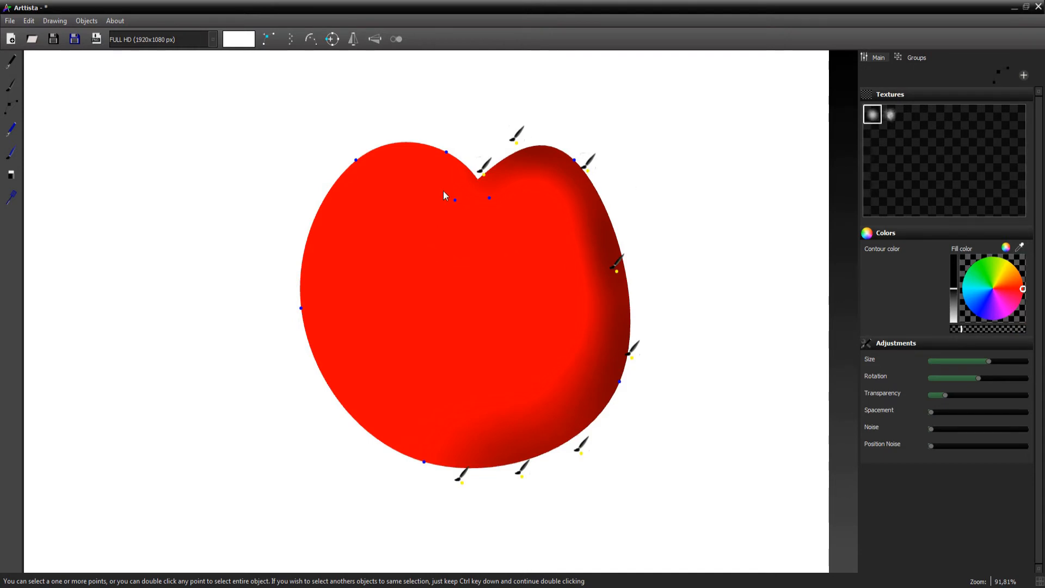
click(446, 153)
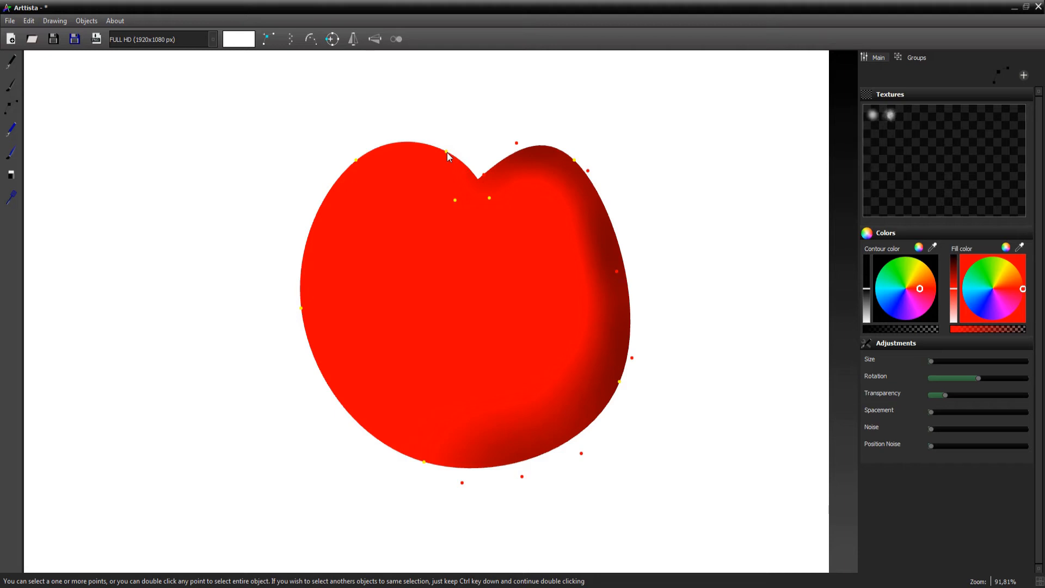
double_click(446, 153)
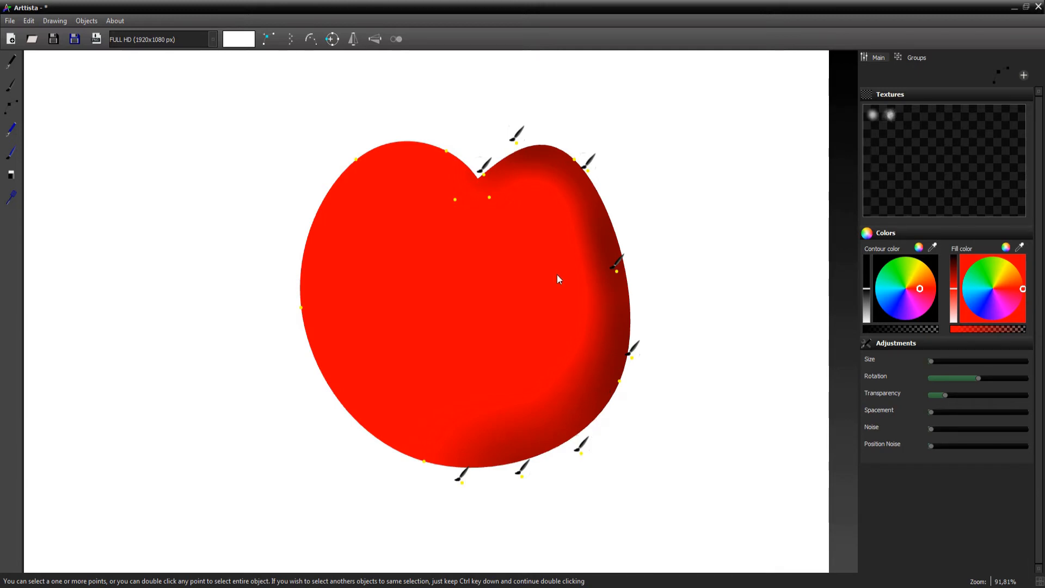
mouse_move(494, 198)
mouse_down()
mouse_move(512, 216)
mouse_move(403, 189)
mouse_move(473, 237)
mouse_move(517, 230)
mouse_move(491, 215)
mouse_up()
mouse_move(495, 218)
mouse_down()
mouse_move(502, 227)
mouse_move(501, 173)
mouse_move(476, 194)
mouse_move(494, 218)
mouse_move(485, 223)
mouse_up()
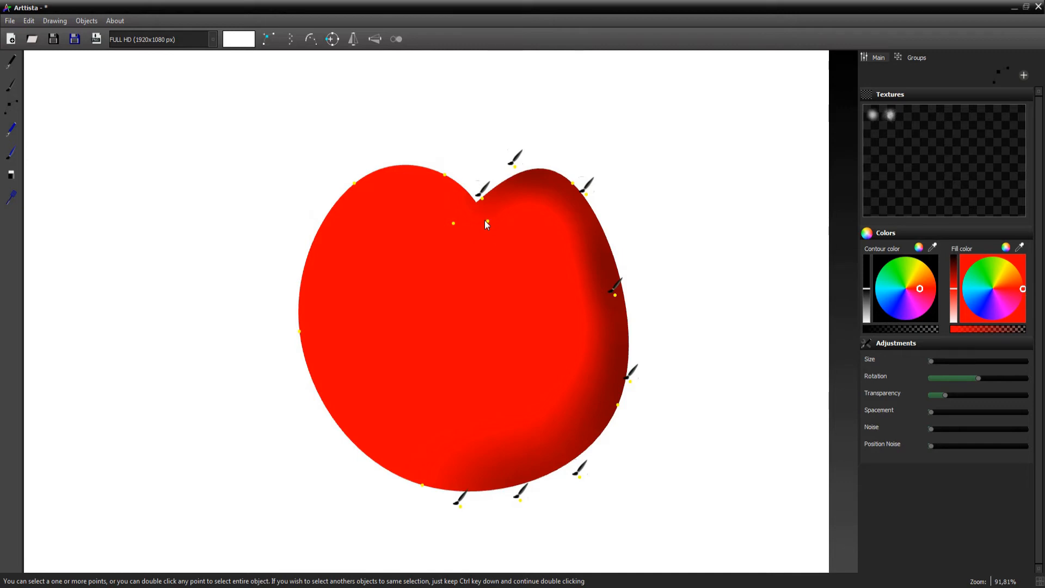
click(488, 137)
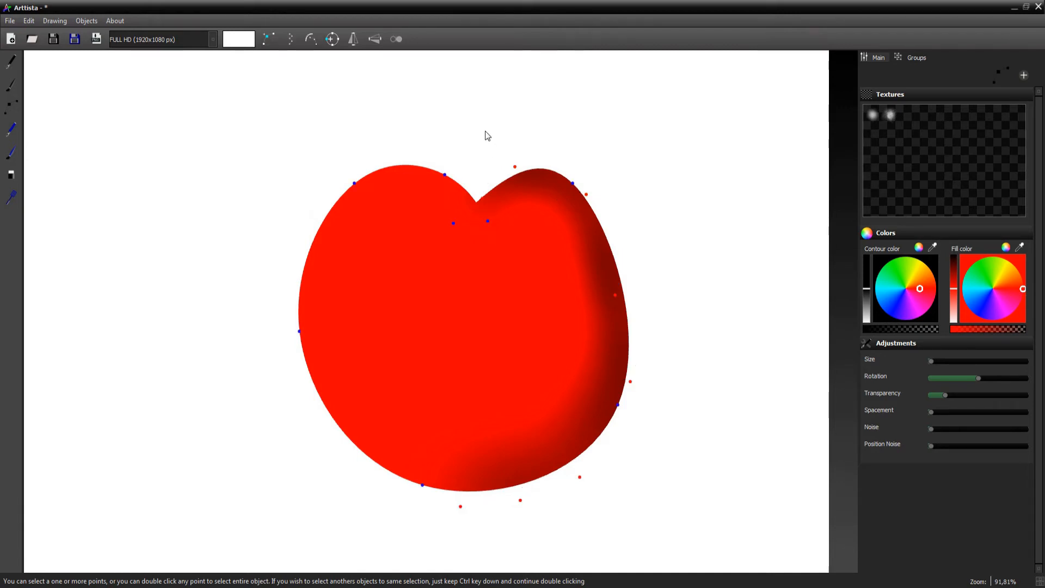
Try to save the drawing
key(ctrl+s)
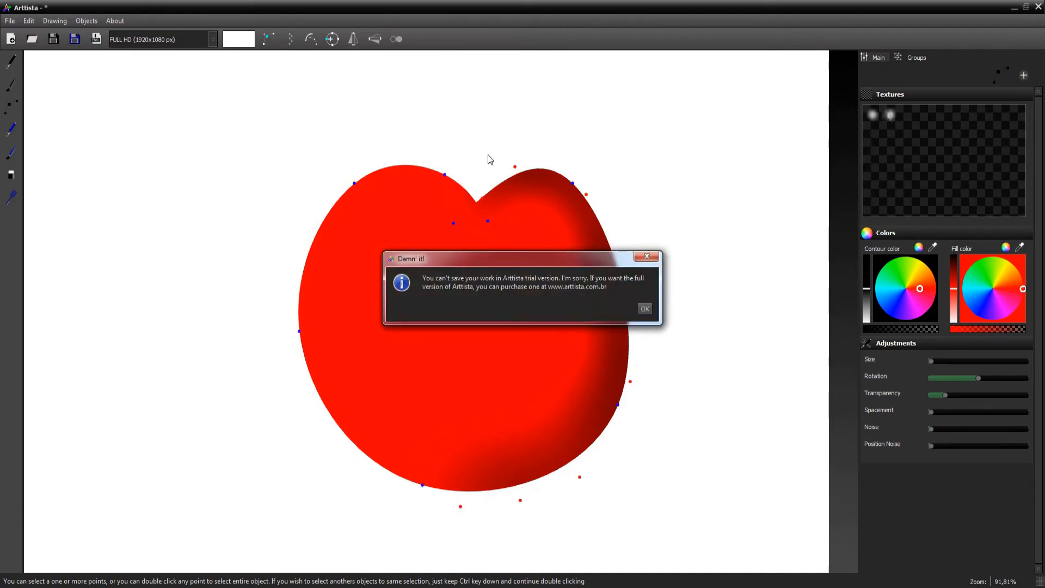
click(643, 308)
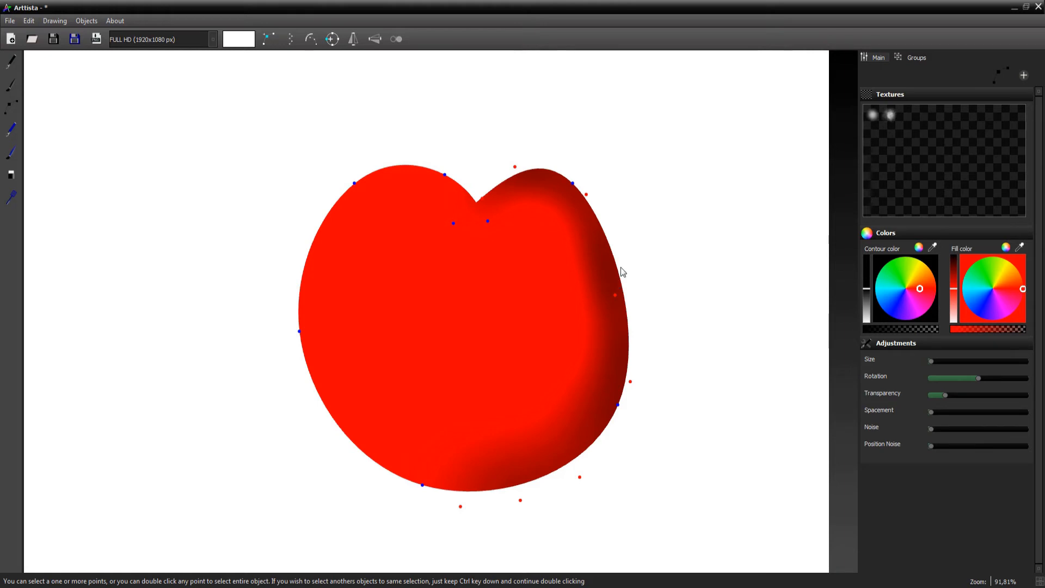
Select the entire red shape in edition mode and activate the brush for painting only inside it
key(Tab)
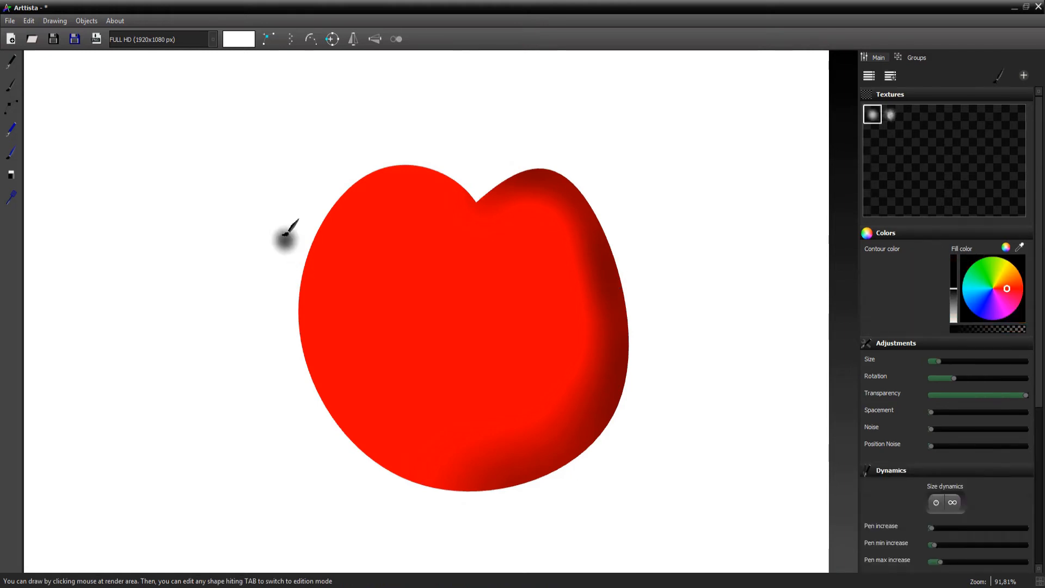
click(21, 108)
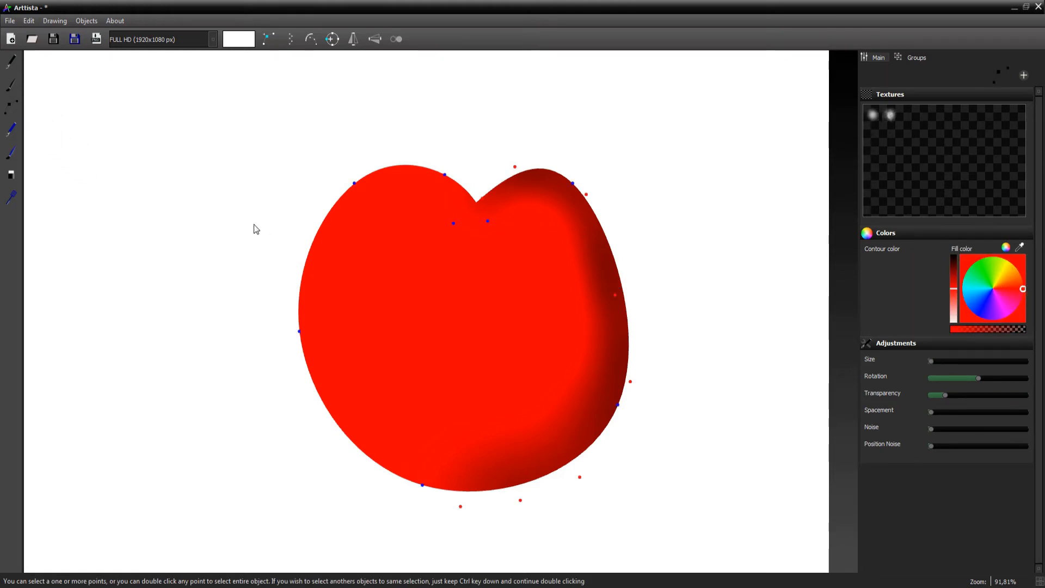
double_click(355, 185)
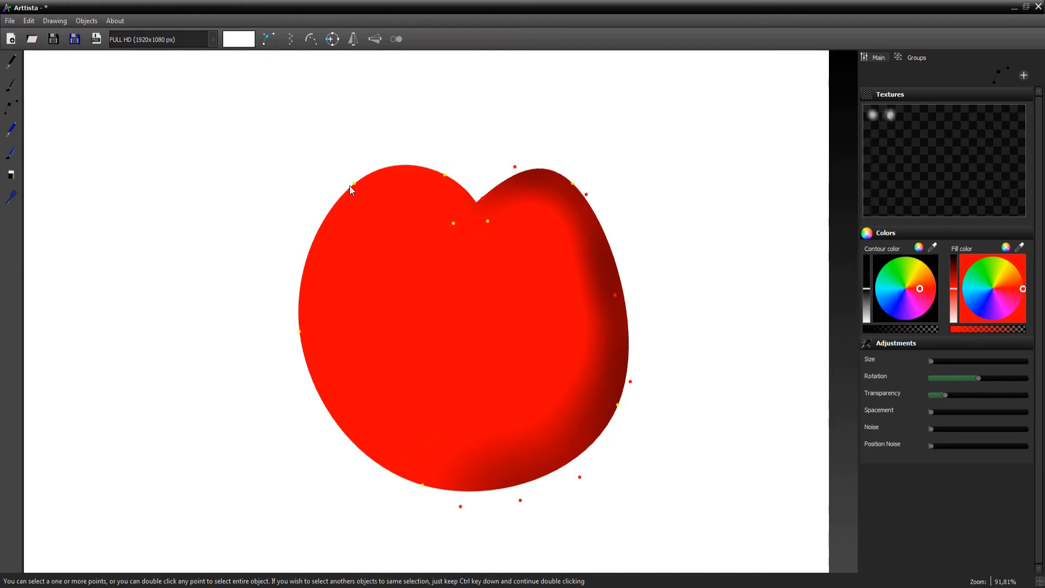
click(15, 84)
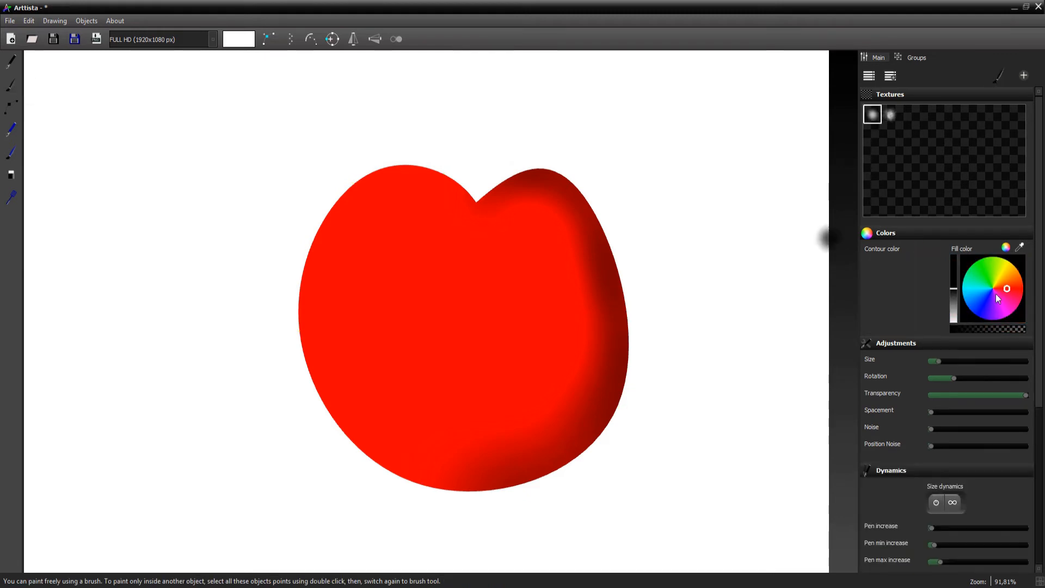
Try several brush fill colors and opacities, settling on a near-white color with maximum lightness
mouse_move(952, 280)
mouse_down()
mouse_move(956, 296)
mouse_move(954, 278)
mouse_up()
click(999, 303)
click(993, 277)
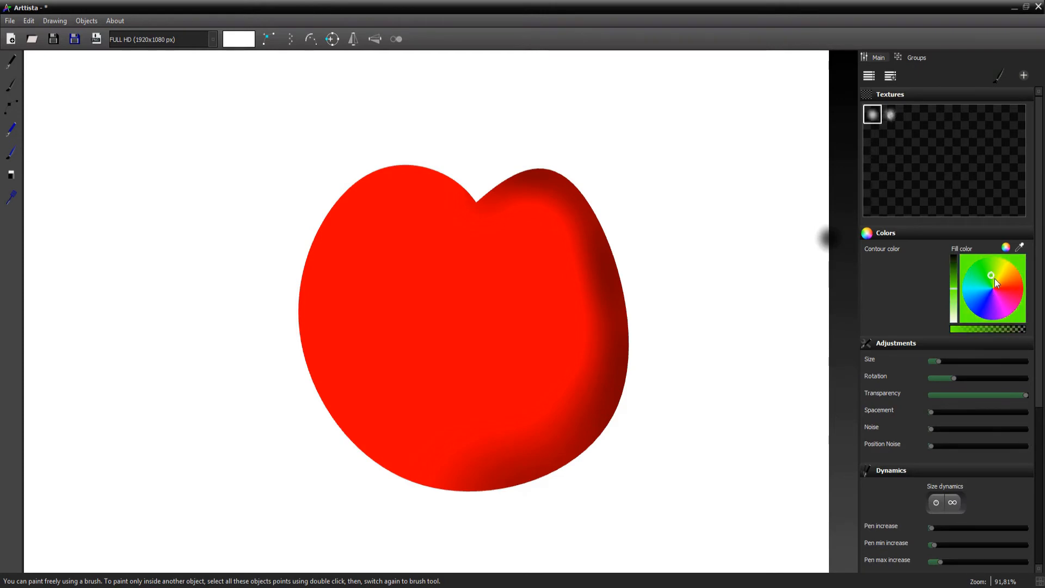
mouse_move(995, 278)
mouse_down()
mouse_move(985, 297)
mouse_move(1004, 283)
mouse_move(997, 312)
mouse_up()
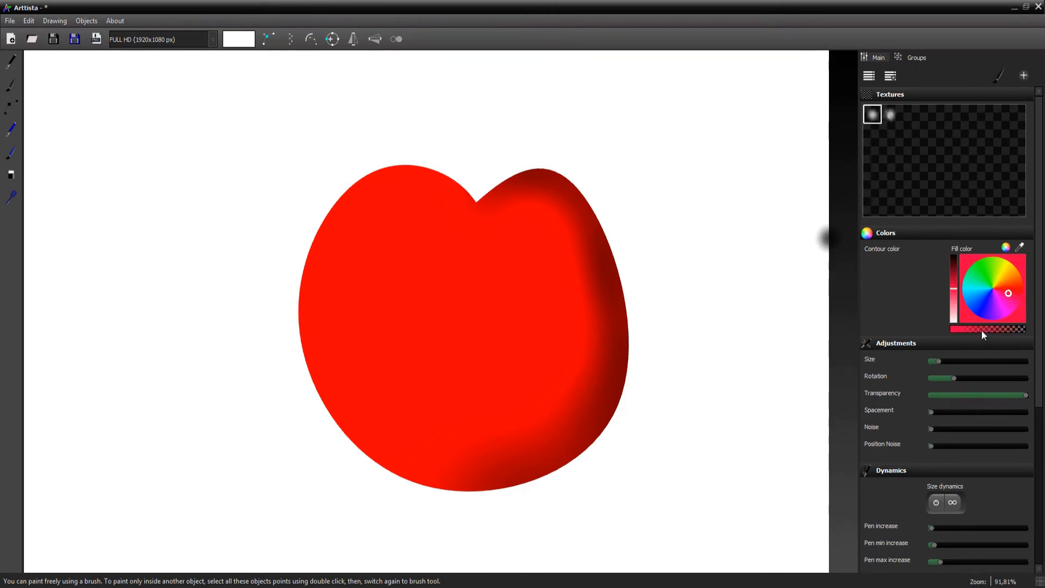
drag(982, 330, 1029, 343)
mouse_move(951, 299)
mouse_down()
mouse_move(954, 270)
mouse_move(957, 289)
mouse_move(978, 293)
mouse_move(954, 343)
mouse_up()
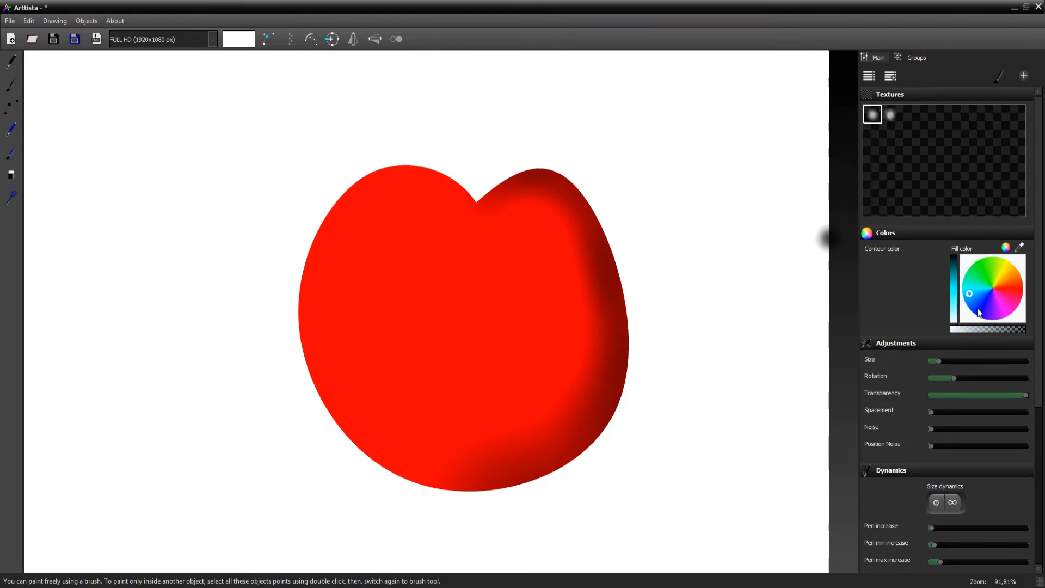
Set the brush fill color to fully opaque white at maximum lightness and enlarge the brush size
click(971, 290)
drag(952, 304, 956, 332)
mouse_move(975, 298)
mouse_down()
mouse_move(987, 287)
mouse_move(956, 333)
mouse_up()
click(493, 230)
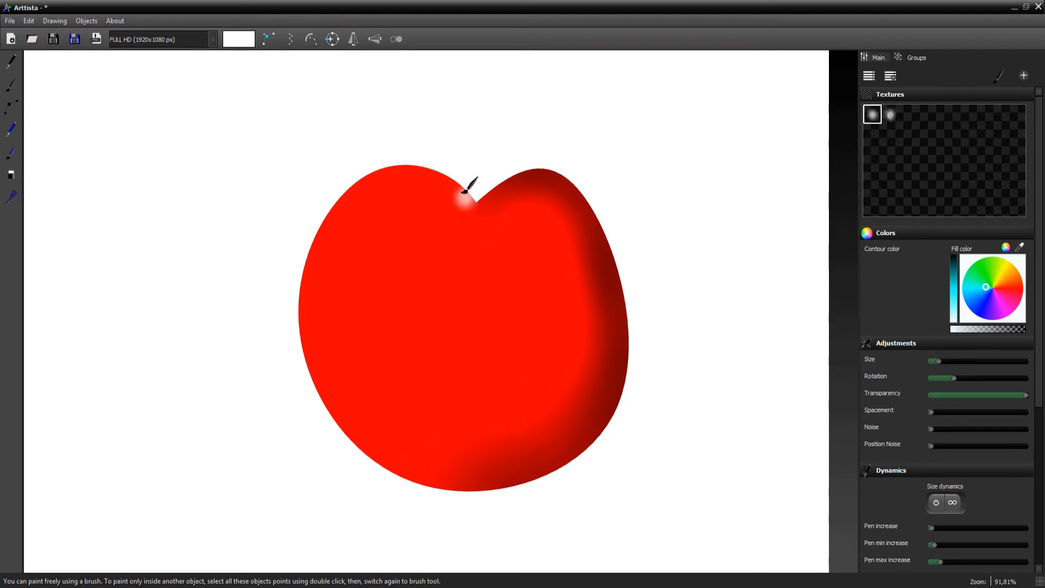
key(Escape)
key(Tab)
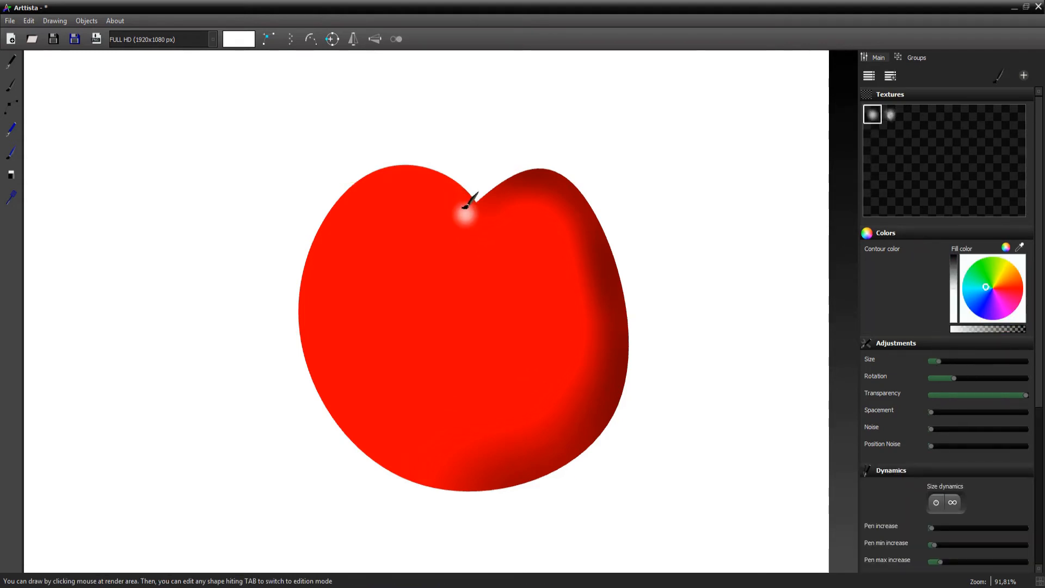
drag(932, 361, 949, 361)
click(465, 198)
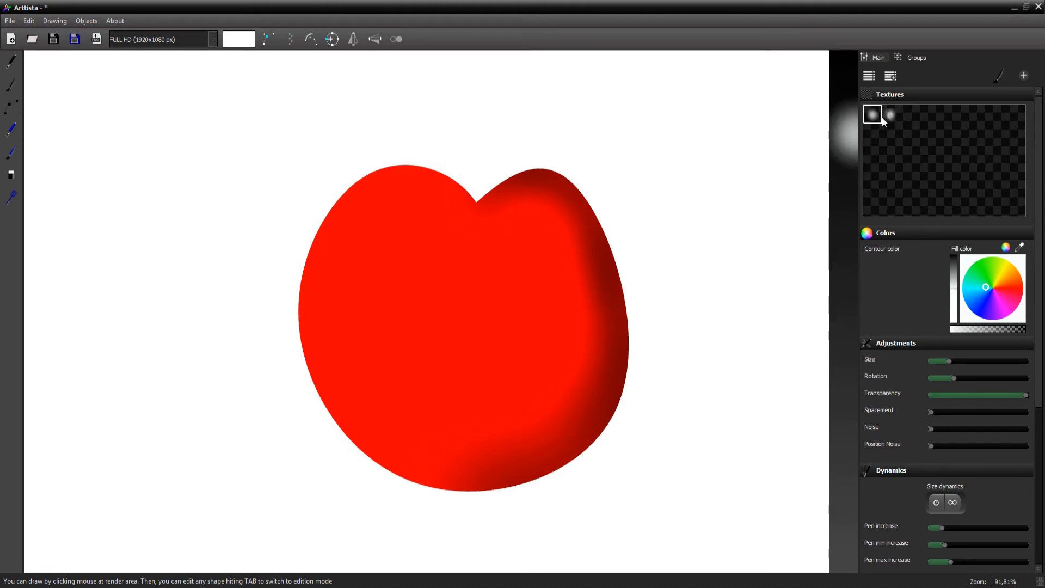
Look at the PNG brush textures available for import without importing one
click(1024, 75)
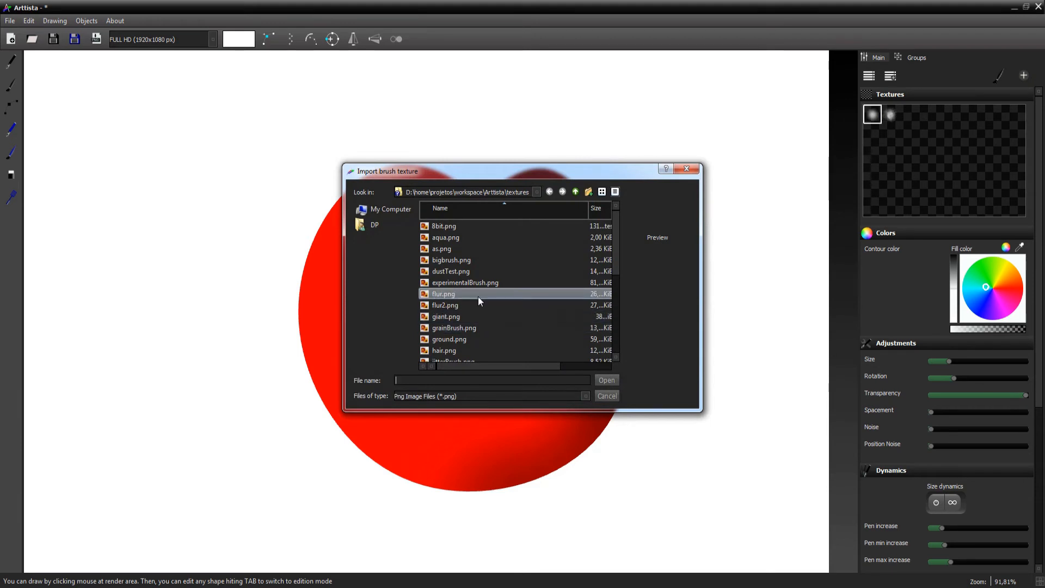
click(686, 169)
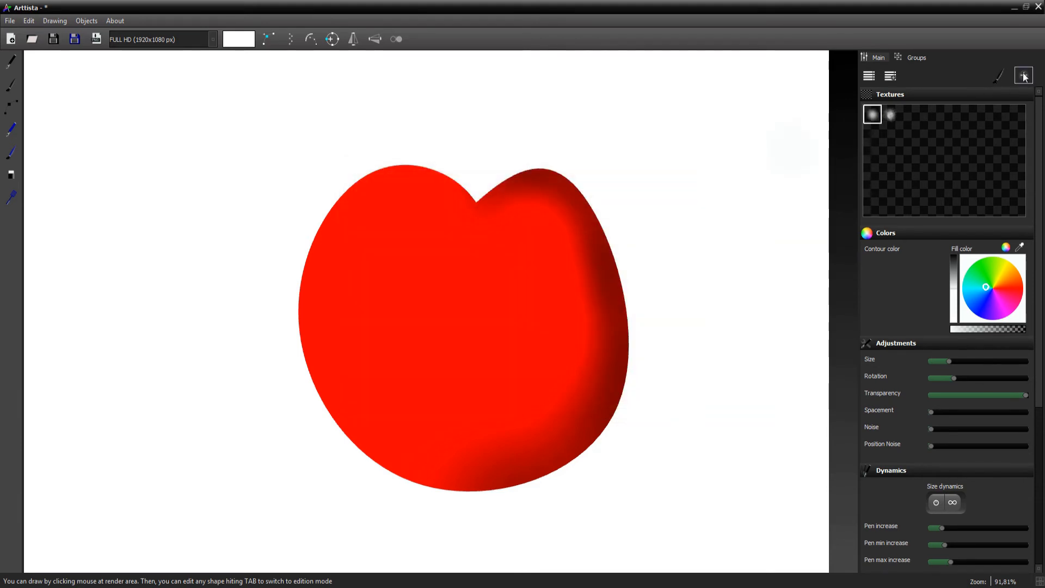
mouse_move(599, 218)
mouse_down()
mouse_move(583, 206)
mouse_move(551, 220)
mouse_up()
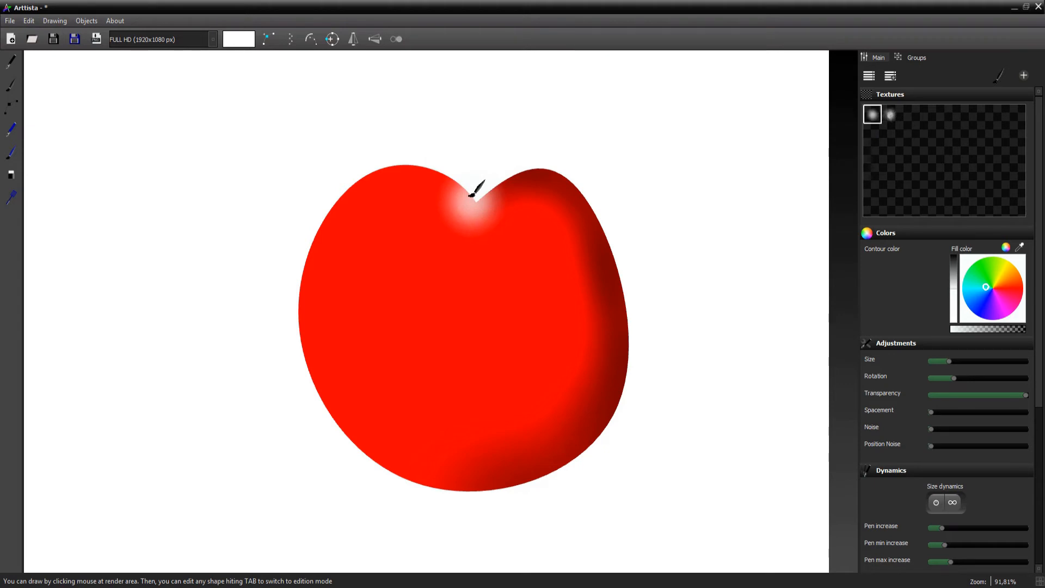
Paint a soft white highlight stroke inside the red shape, from the top notch along the left edge to the bottom
key(Tab)
key(Tab)
mouse_move(474, 201)
mouse_down()
mouse_move(432, 169)
mouse_move(352, 178)
mouse_move(294, 222)
mouse_move(283, 246)
mouse_move(271, 303)
mouse_move(330, 416)
mouse_move(396, 472)
mouse_move(457, 490)
mouse_move(408, 498)
mouse_up()
Move the highlight's middle-left point slightly inward and reduce the fill opacity of the whole highlight stroke to about two thirds
key(Tab)
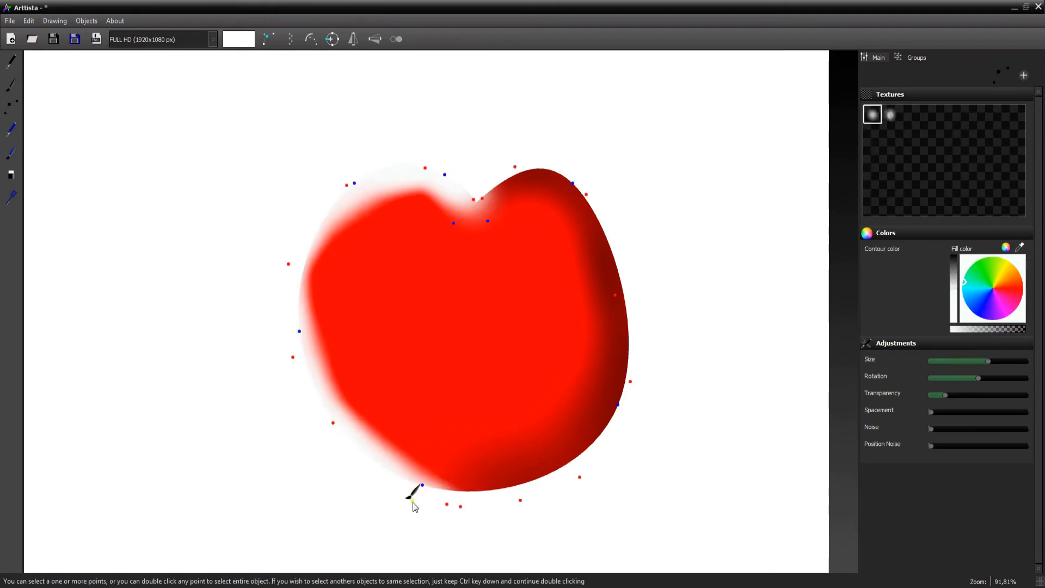
drag(289, 264, 296, 272)
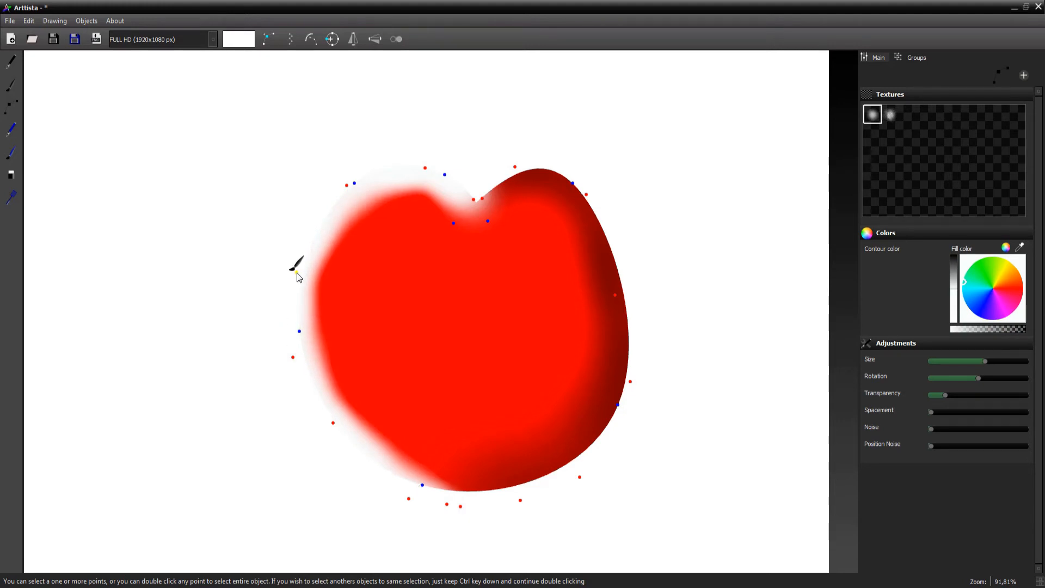
double_click(296, 273)
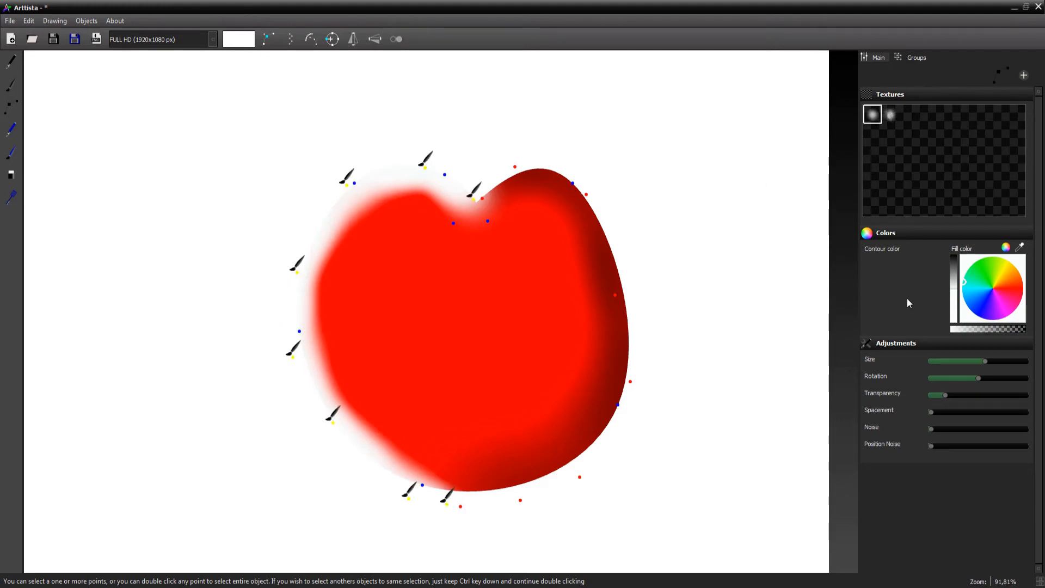
drag(997, 328, 978, 332)
click(288, 393)
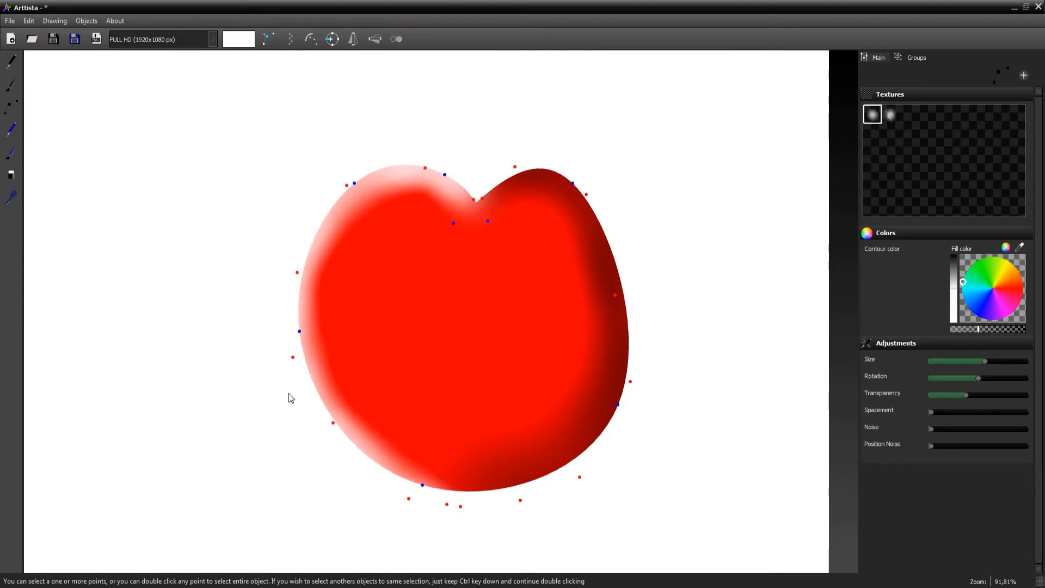
Shift the two highlight points beside the shape's left edge slightly inward
drag(293, 358, 297, 364)
drag(297, 273, 300, 270)
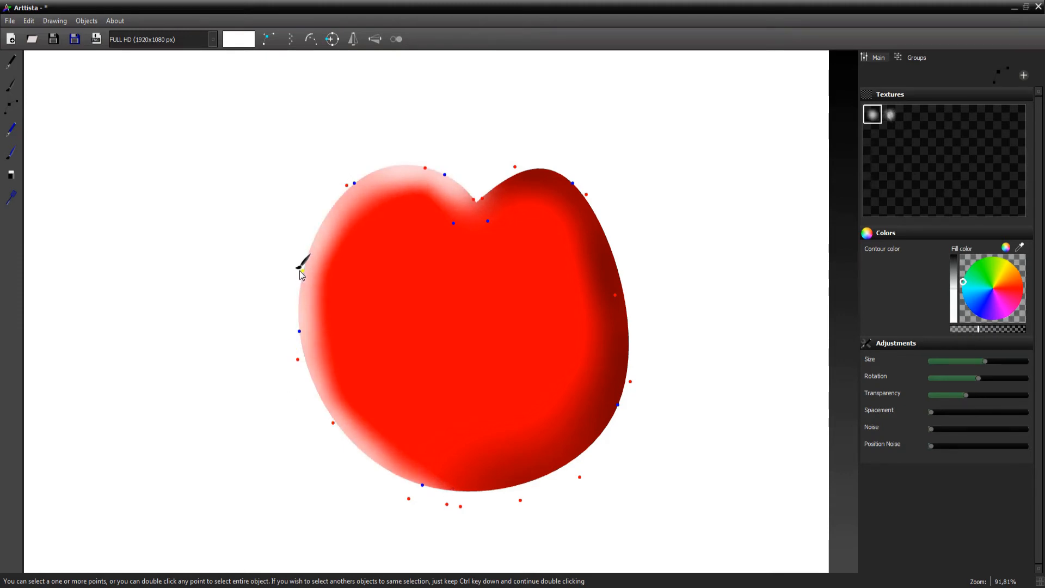
drag(298, 360, 302, 367)
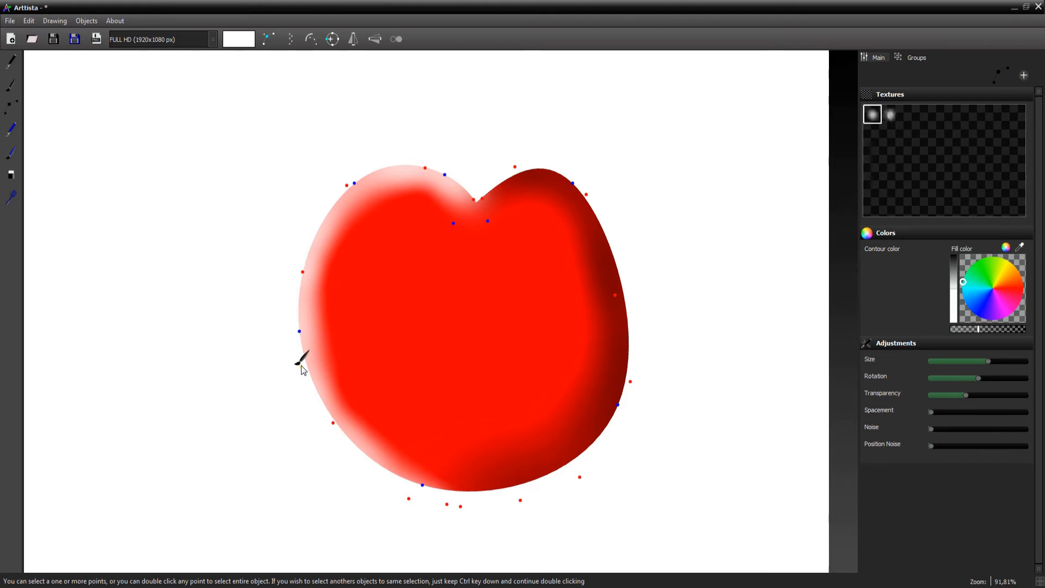
Enlarge the brush size at the highlight's three lower-left points and nudge the middle one of them slightly inward
ctrl+click(333, 423)
ctrl+click(409, 499)
drag(985, 361, 992, 366)
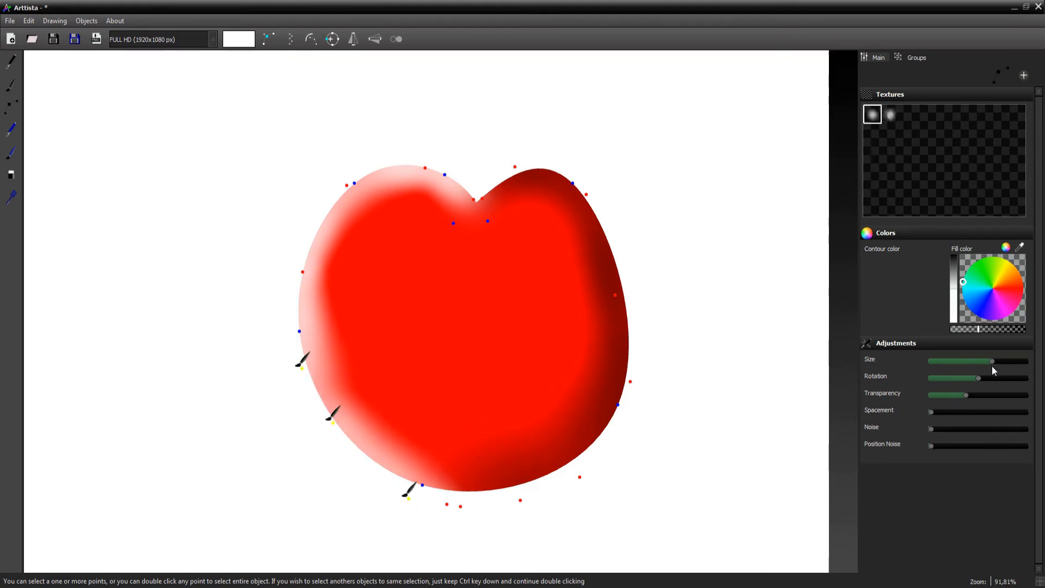
click(557, 429)
drag(332, 423, 335, 425)
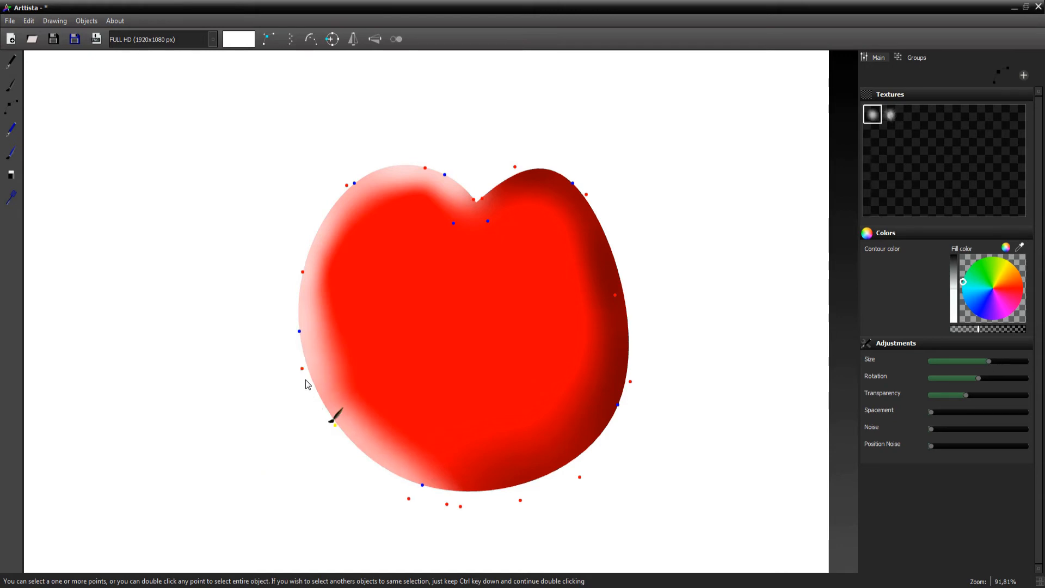
Select the whole highlight stroke, lower its fill opacity further, and increase its brush size to widen the highlight
click(303, 272)
double_click(410, 499)
drag(978, 329, 962, 330)
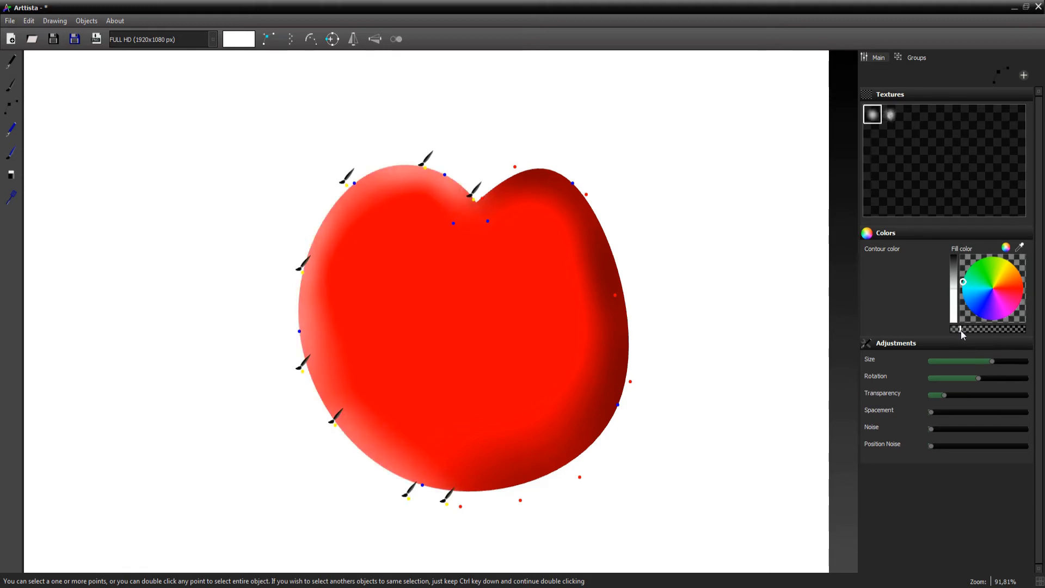
drag(988, 365, 1002, 362)
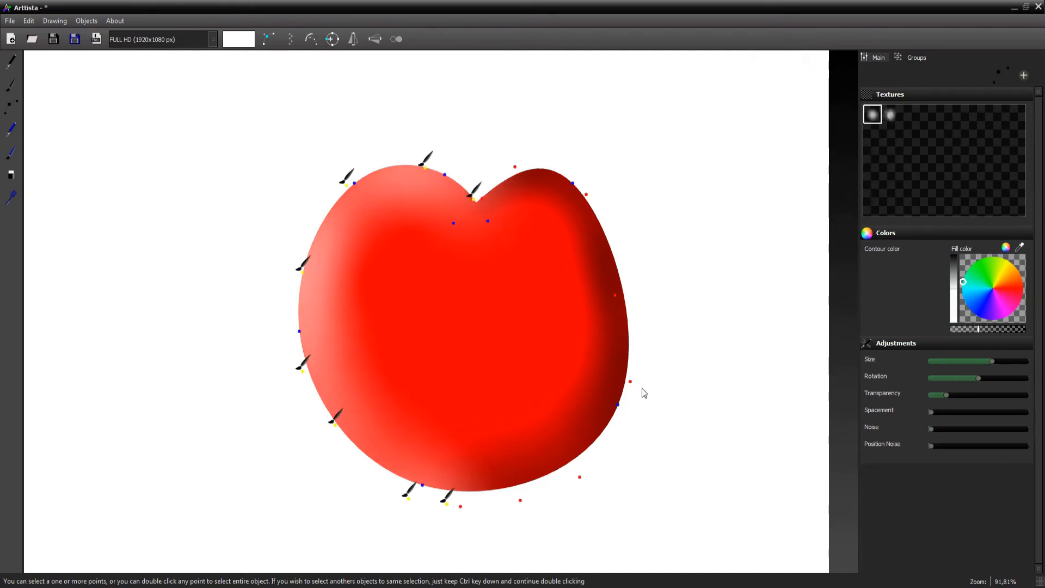
Enlarge the brush size at the dark shading stroke's lower-right point and move that point slightly outward and down
click(632, 382)
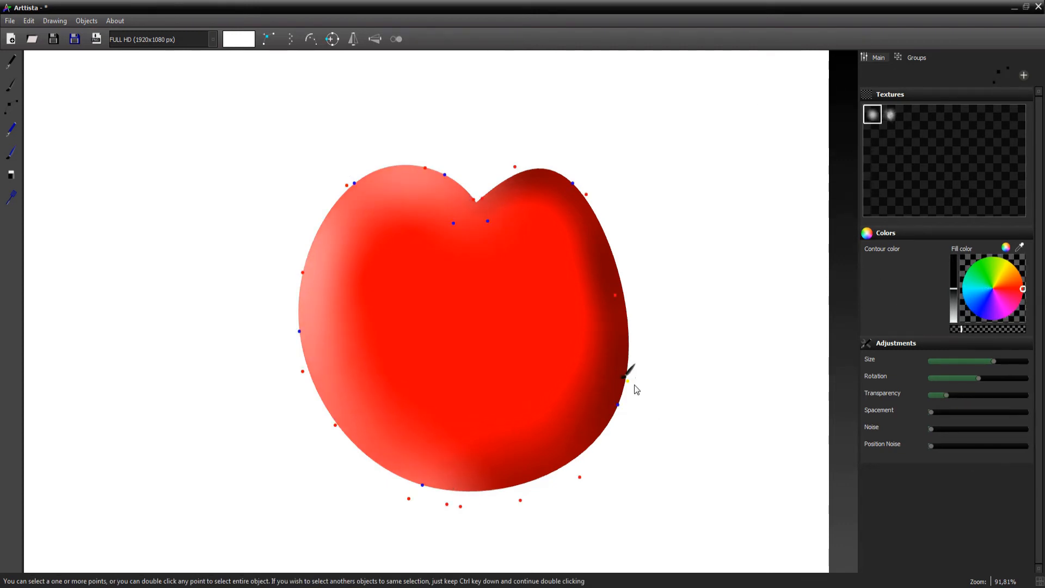
double_click(632, 382)
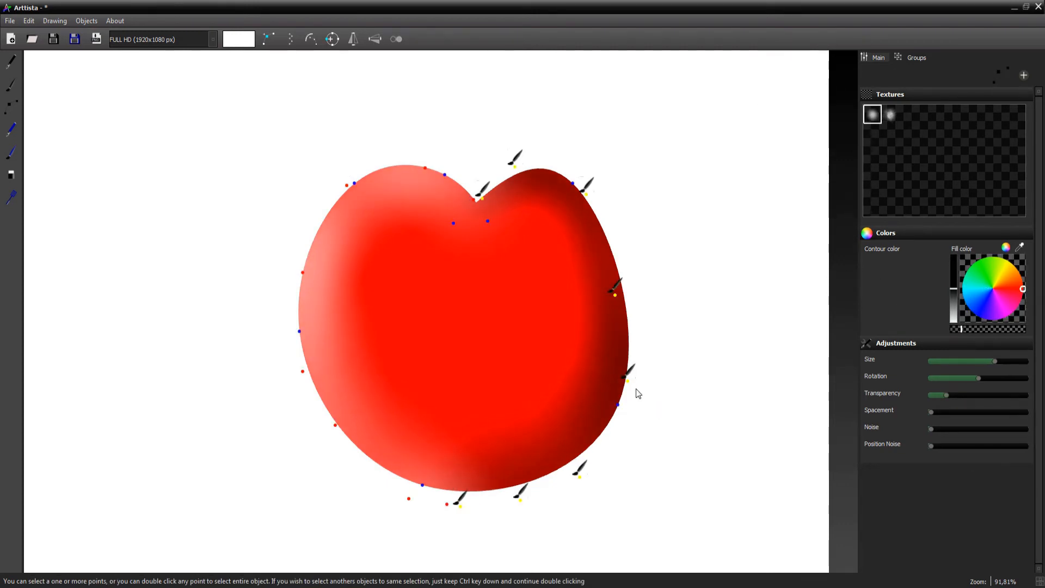
click(627, 381)
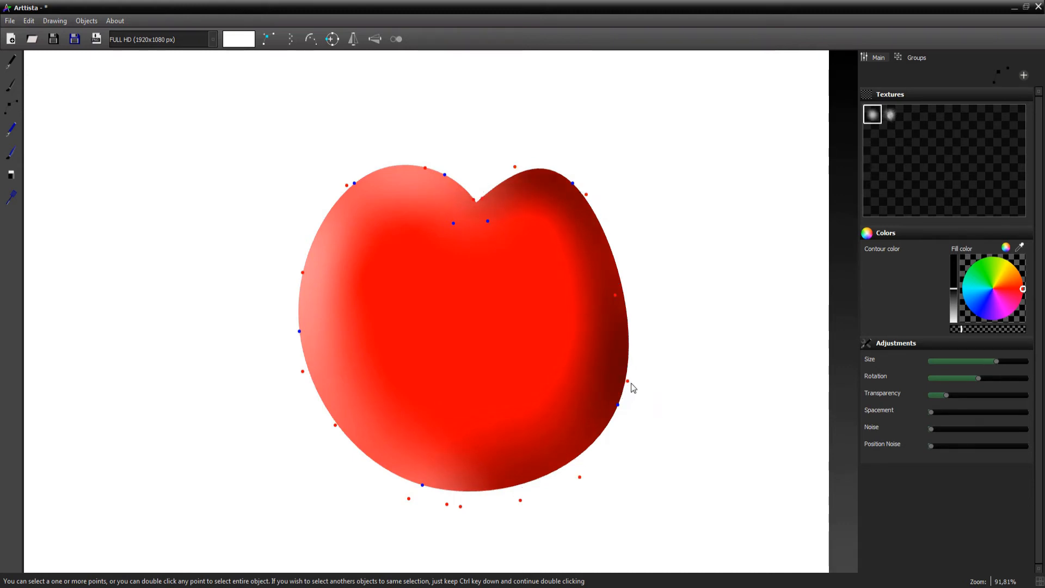
click(1001, 362)
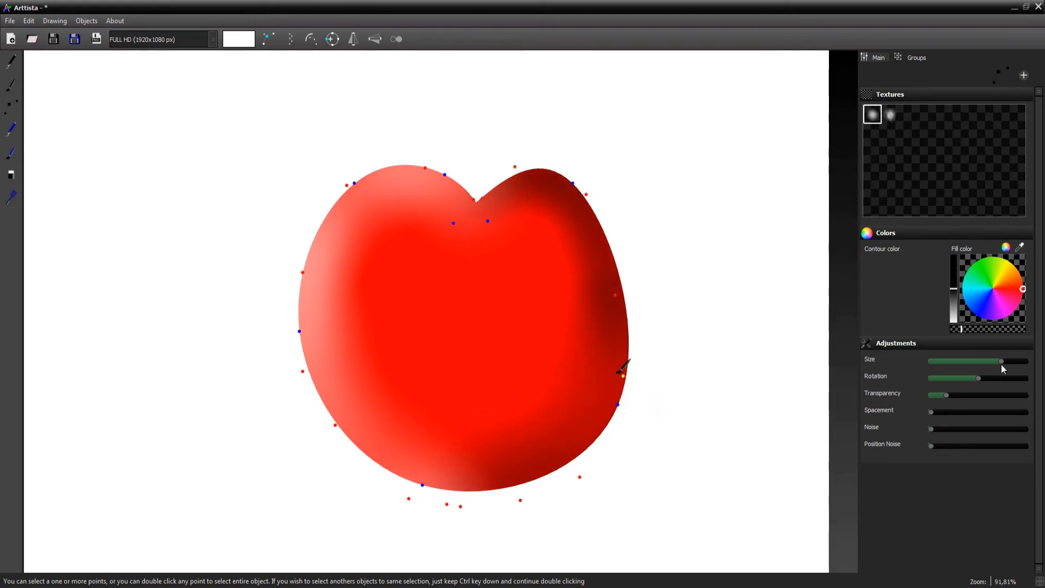
drag(1014, 373, 1019, 373)
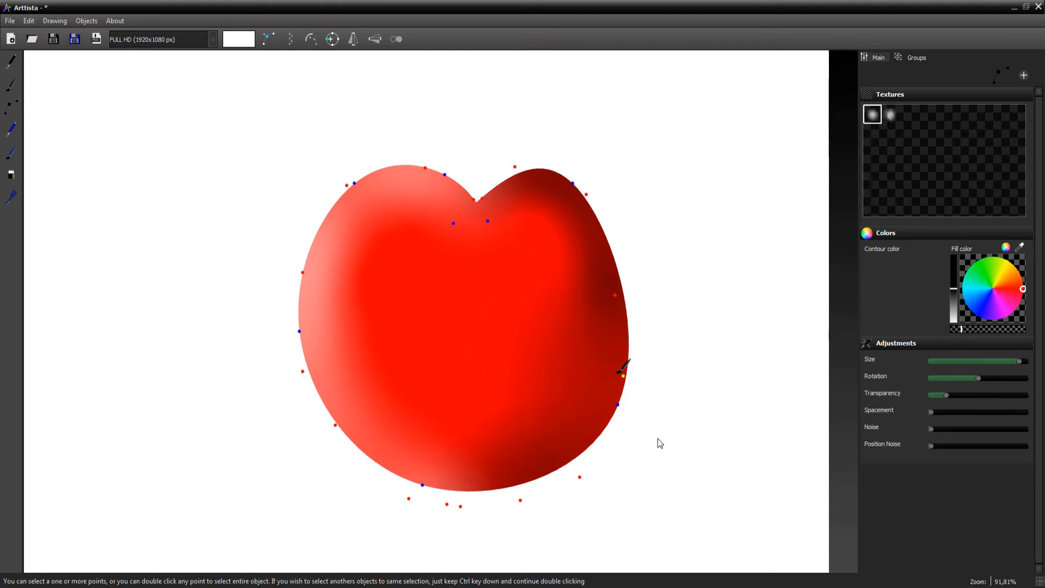
drag(624, 380, 625, 380)
double_click(630, 387)
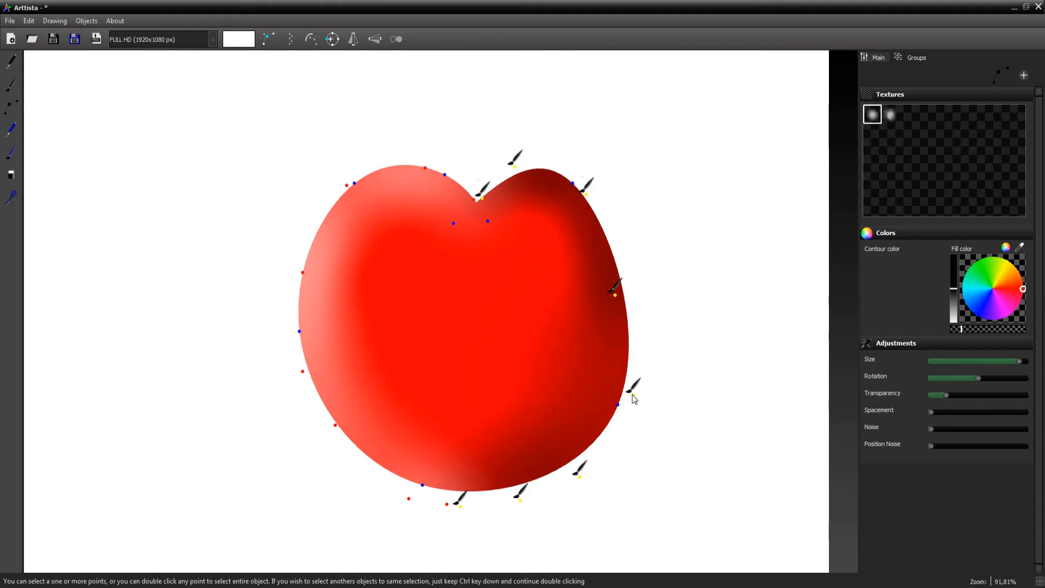
Reposition the highlight stroke's upper-left point onto the outline of the red shape
click(354, 183)
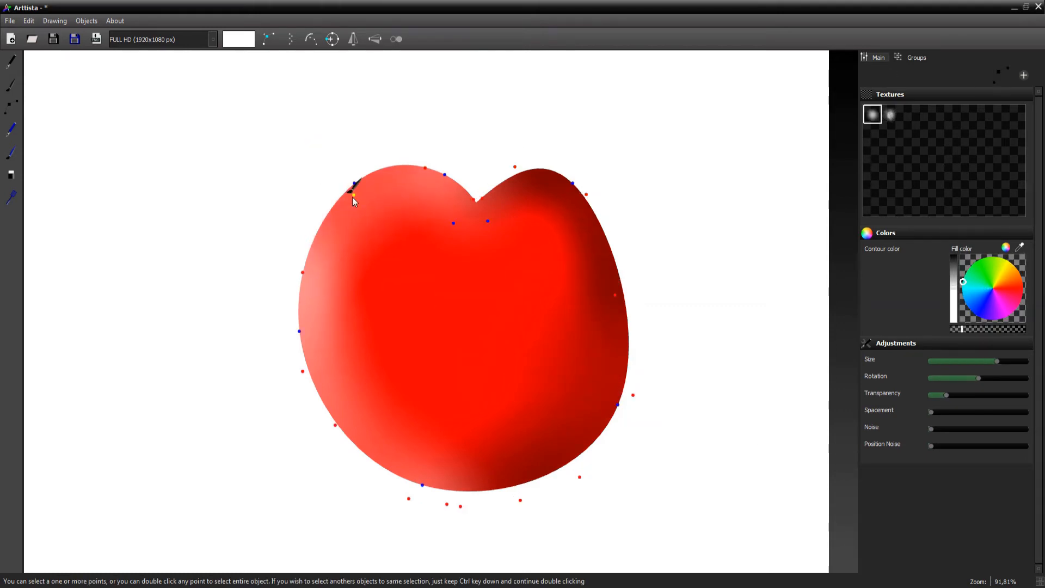
drag(352, 187, 351, 186)
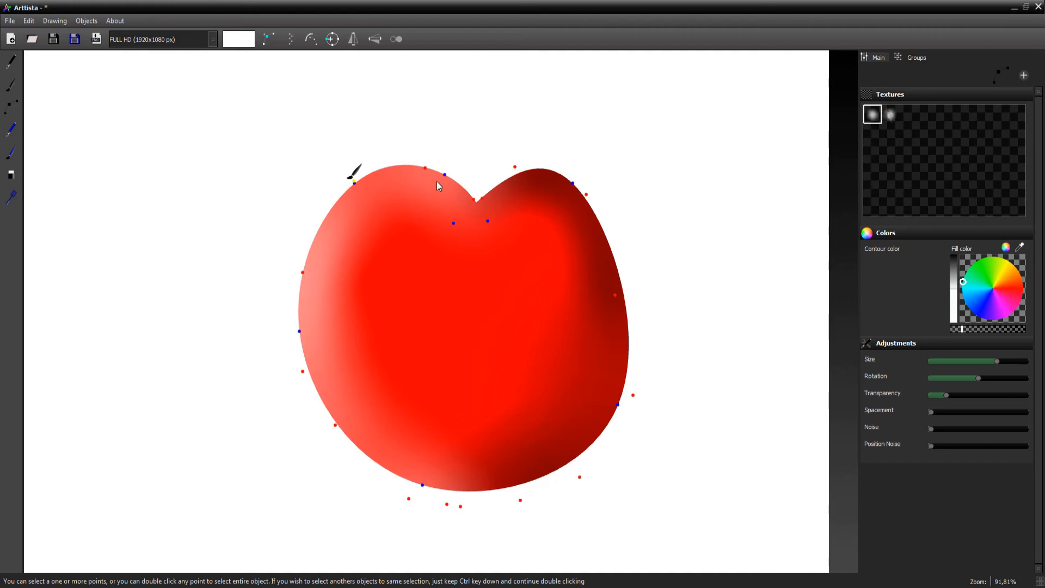
key(Tab)
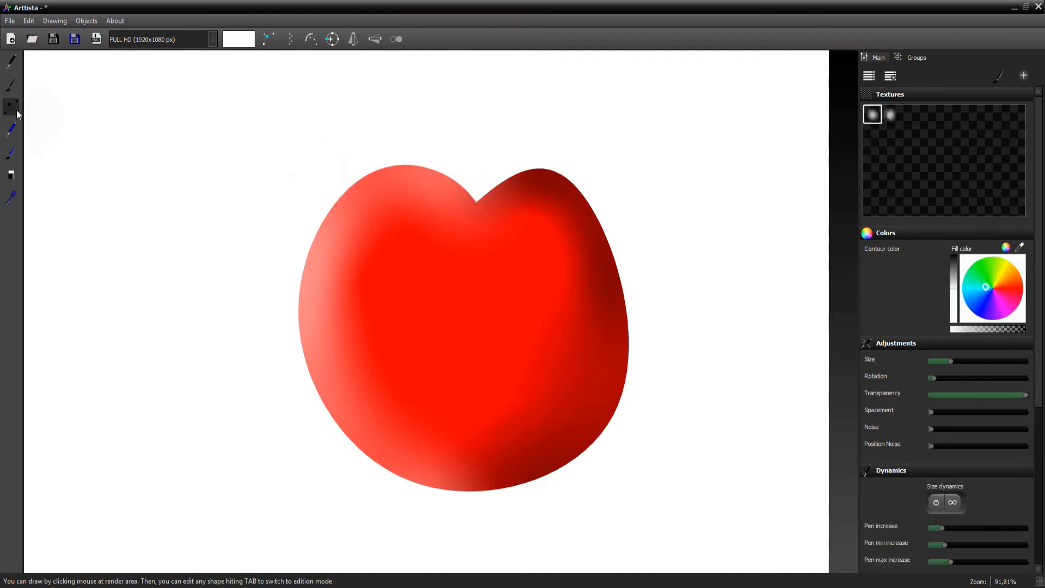
Select the upper points of the red shape and its brush strokes together and move them slightly down
key(Tab)
key(Tab)
key(Tab)
drag(276, 105, 638, 284)
mouse_move(463, 251)
mouse_down()
mouse_move(488, 252)
mouse_move(464, 251)
mouse_up()
drag(179, 121, 673, 333)
drag(515, 302, 516, 311)
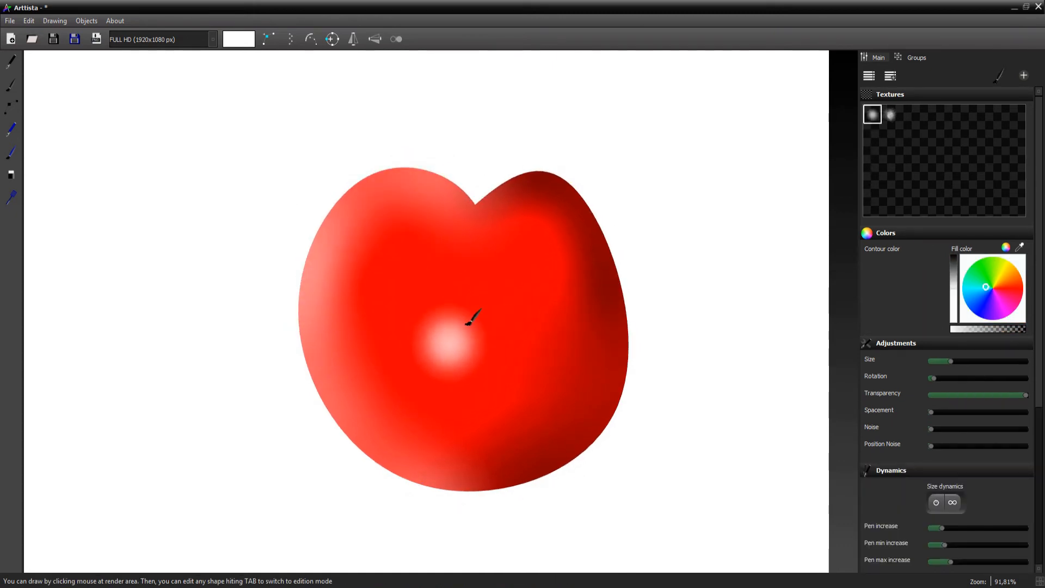
Select the entire red shape with its highlight and shading strokes and move everything down the canvas
key(Tab)
click(279, 342)
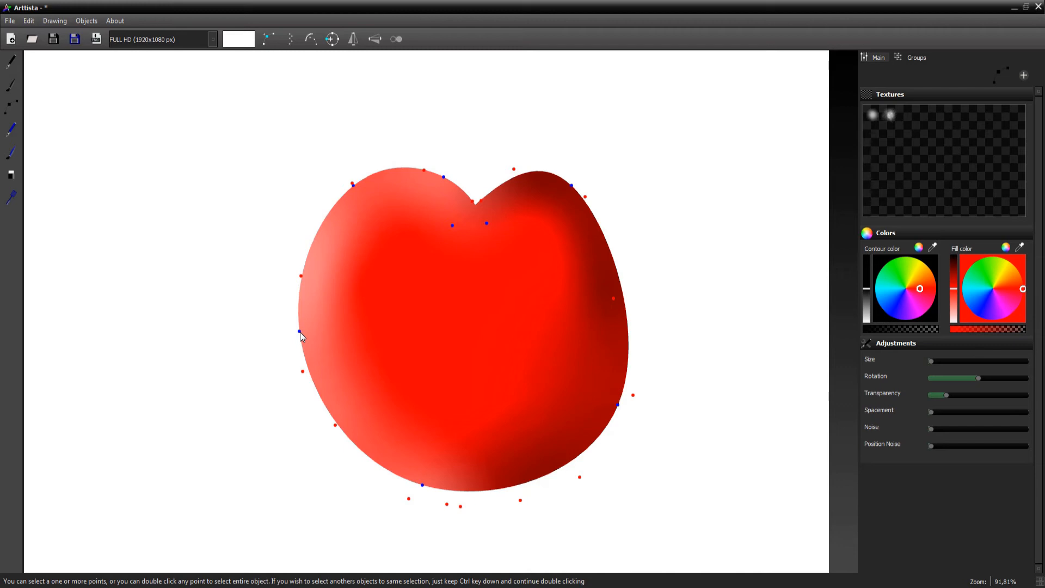
double_click(300, 332)
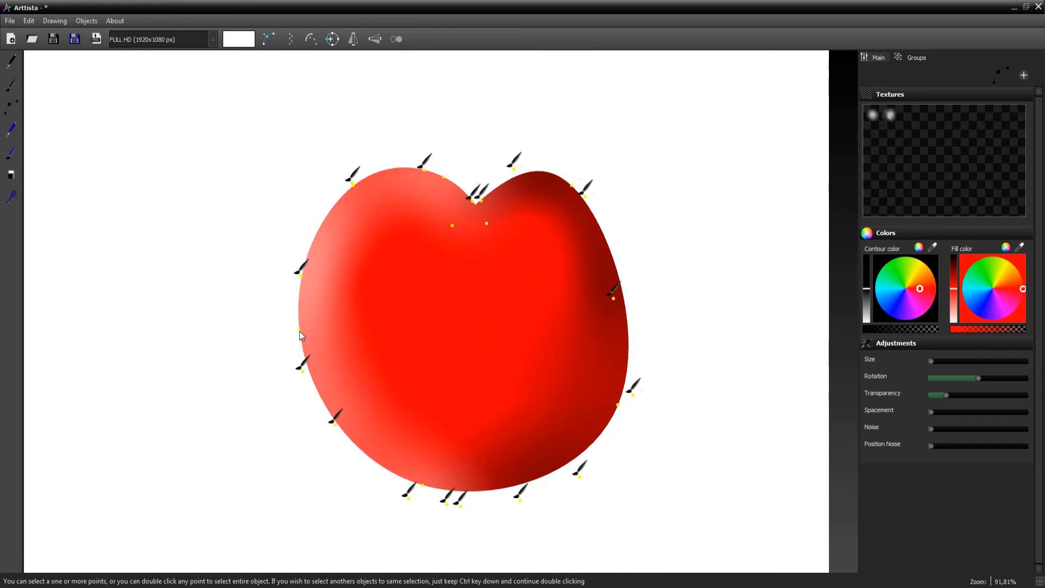
drag(485, 316, 486, 337)
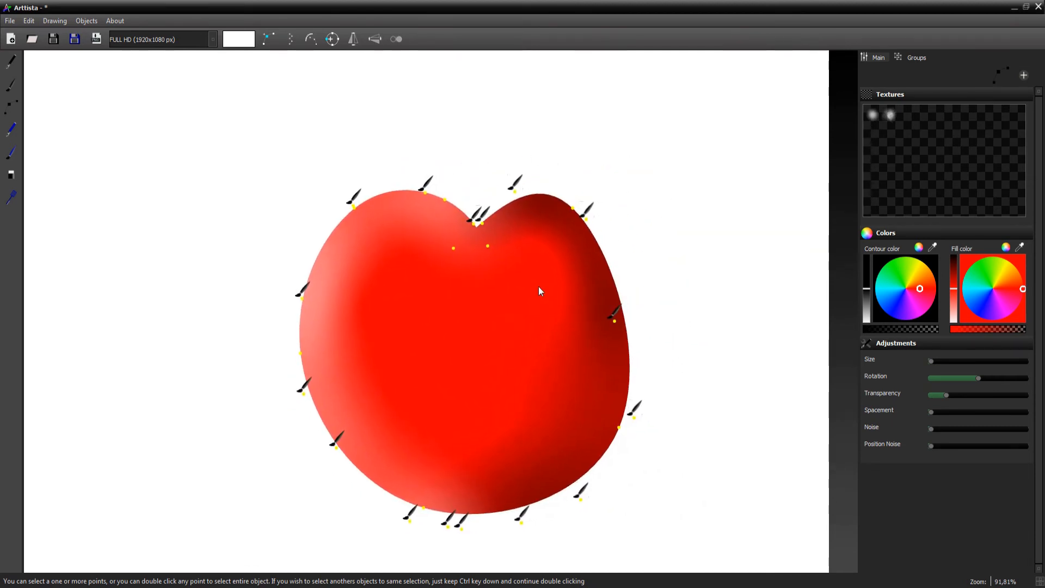
Draw a freehand stem with pointed leaves over the top notch, using the pen with yellow fill and black contour
click(15, 61)
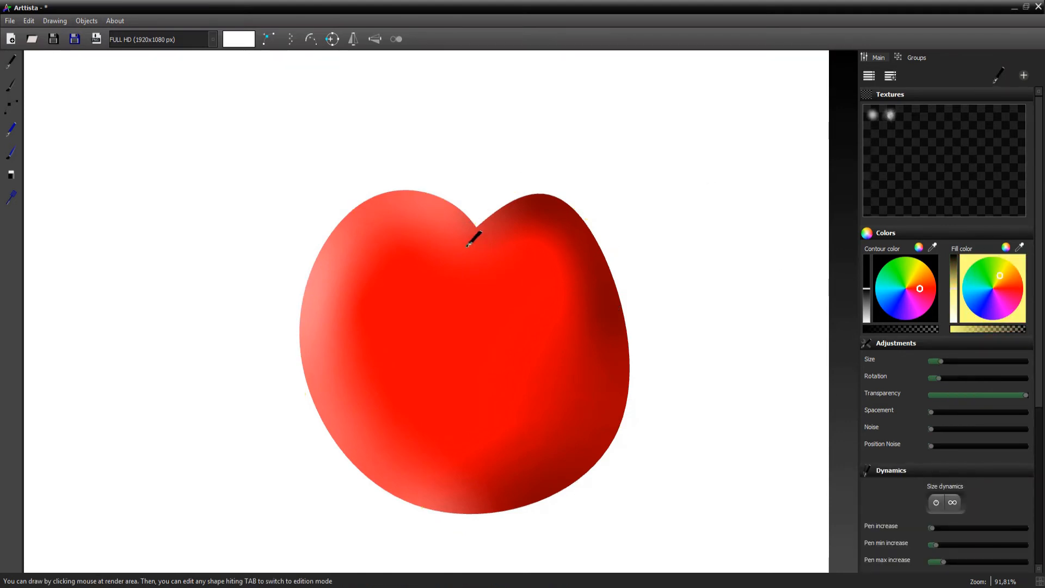
mouse_move(479, 240)
mouse_down()
mouse_move(467, 272)
mouse_move(451, 267)
mouse_move(467, 235)
mouse_move(441, 237)
mouse_move(461, 218)
mouse_move(425, 201)
mouse_move(454, 191)
mouse_move(470, 204)
mouse_move(484, 158)
mouse_move(498, 152)
mouse_move(508, 160)
mouse_move(494, 194)
mouse_move(524, 220)
mouse_move(497, 213)
mouse_move(496, 244)
mouse_up()
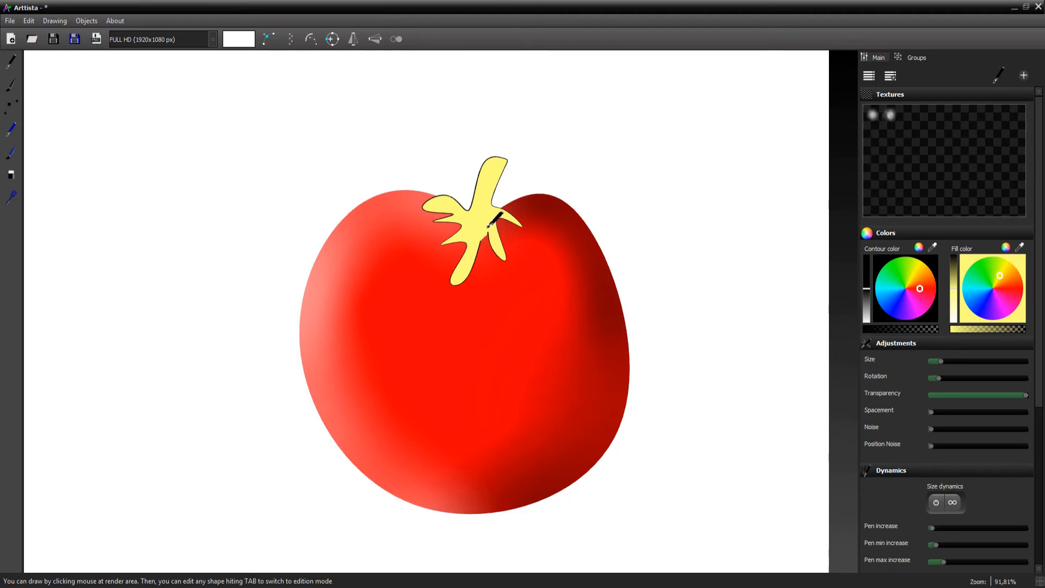
key(Tab)
key(Tab)
Adjust the points at the stem's upper end to give it a narrower, rounded tip
scroll(508, 261, up, 4)
key(Tab)
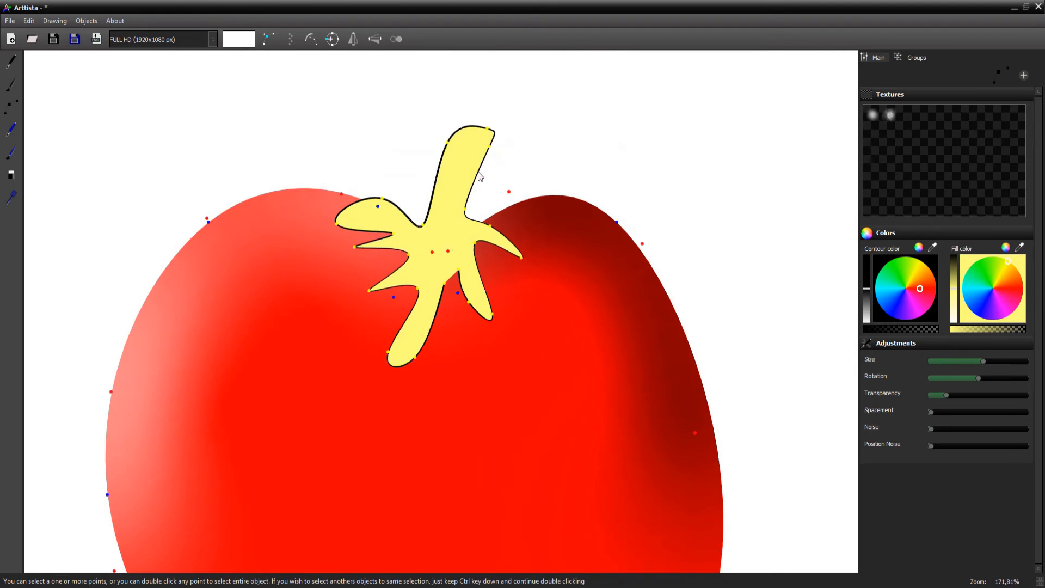
drag(454, 135, 480, 158)
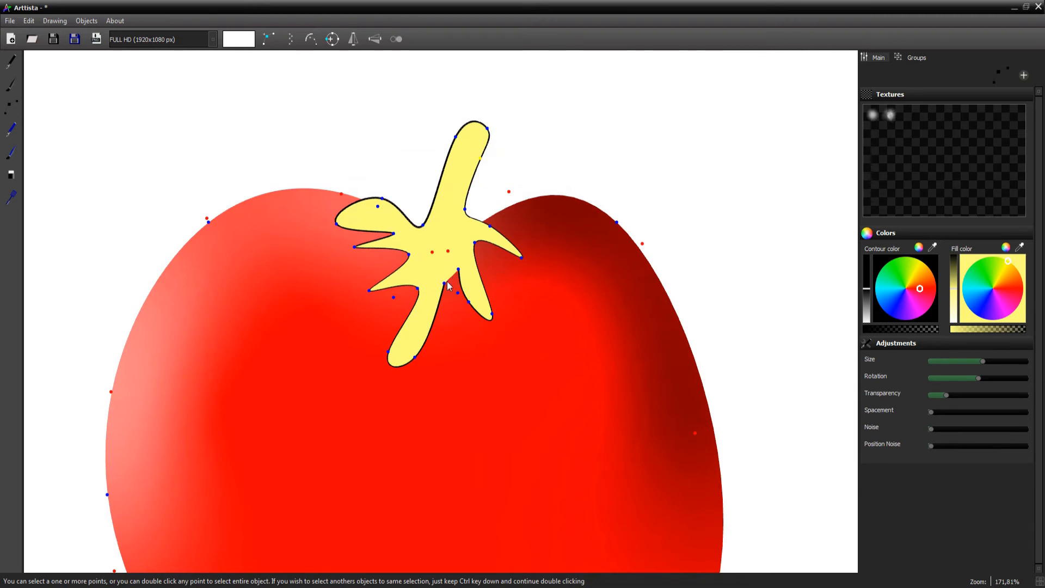
Select the whole stem shape and turn off its fill, leaving only the contour
drag(448, 283, 461, 271)
double_click(460, 270)
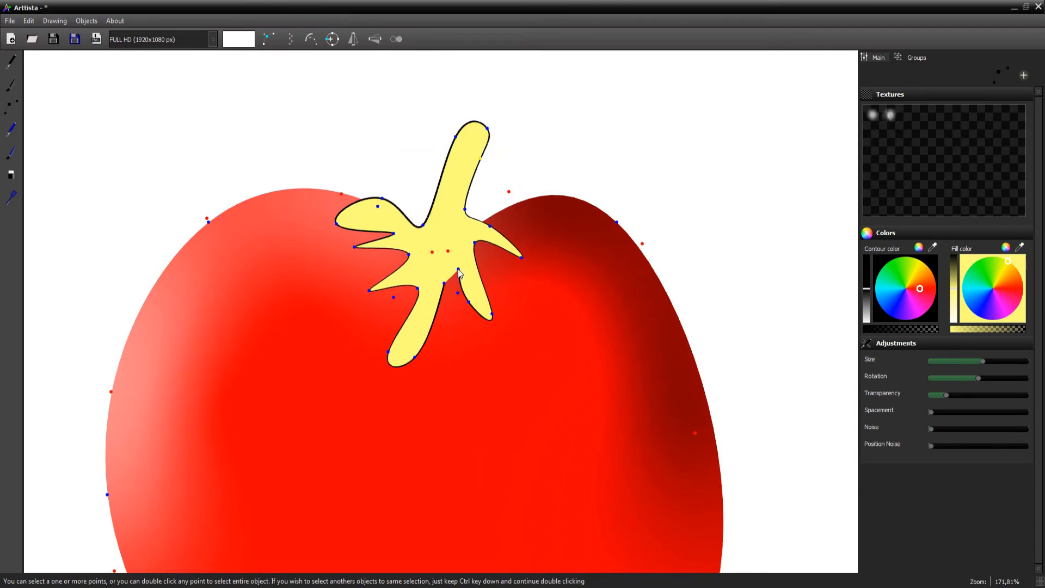
click(397, 42)
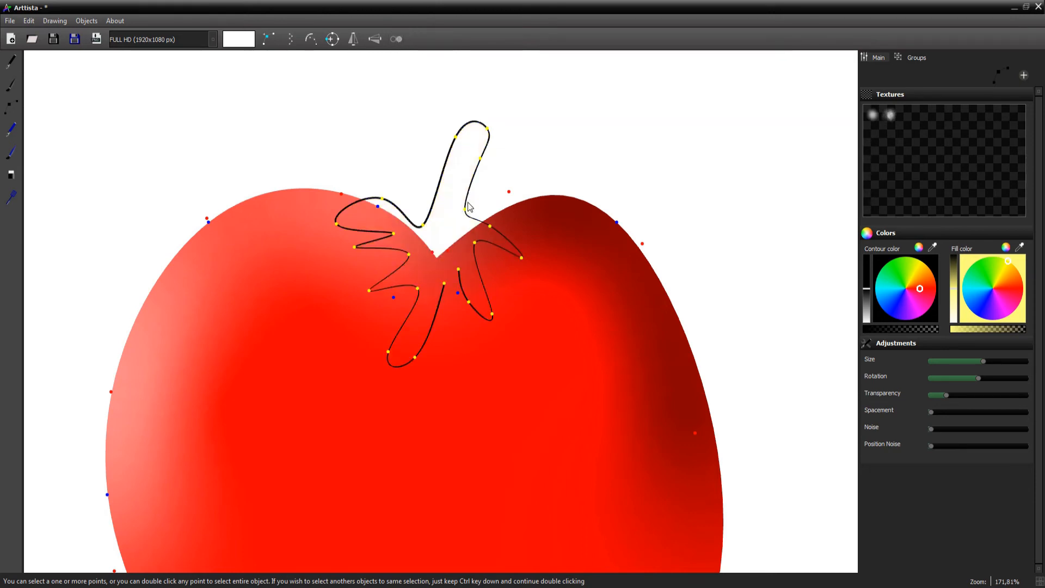
Turn the stem's yellow fill back on and close its contour with a curve between the two lowest leaves
click(397, 39)
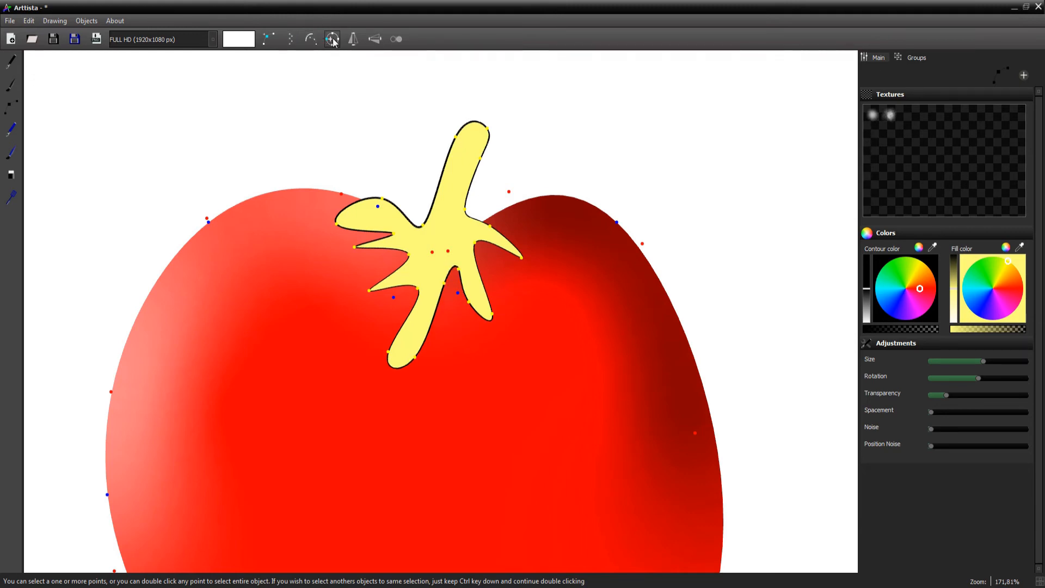
double_click(457, 270)
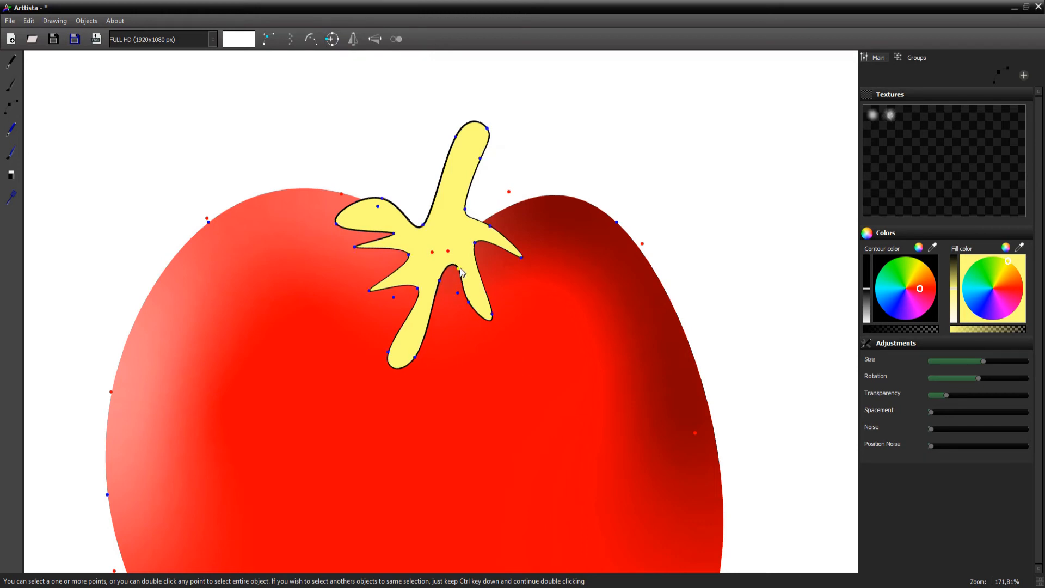
click(460, 271)
key(ctrl+z)
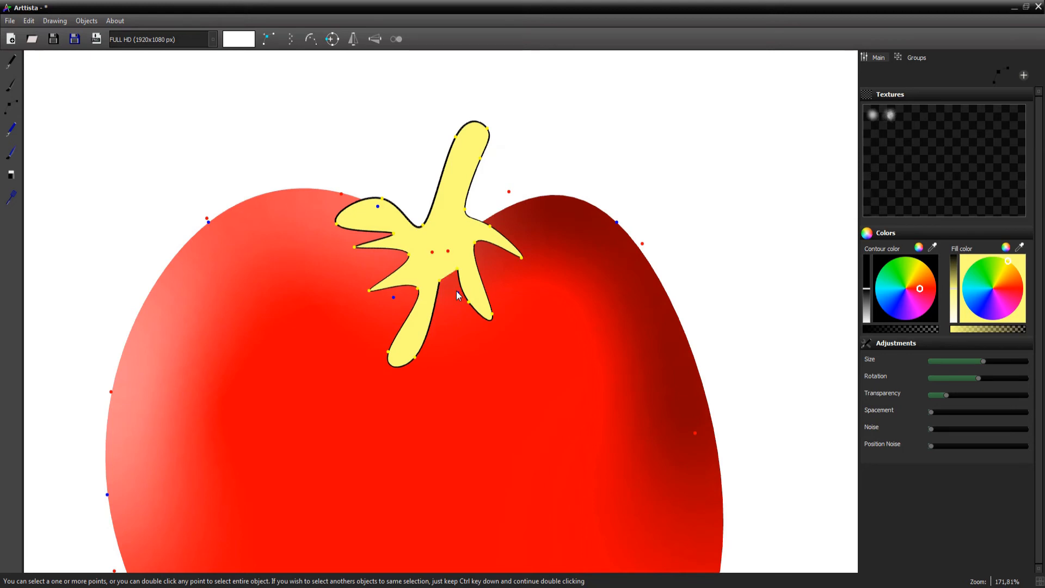
key(ctrl+y)
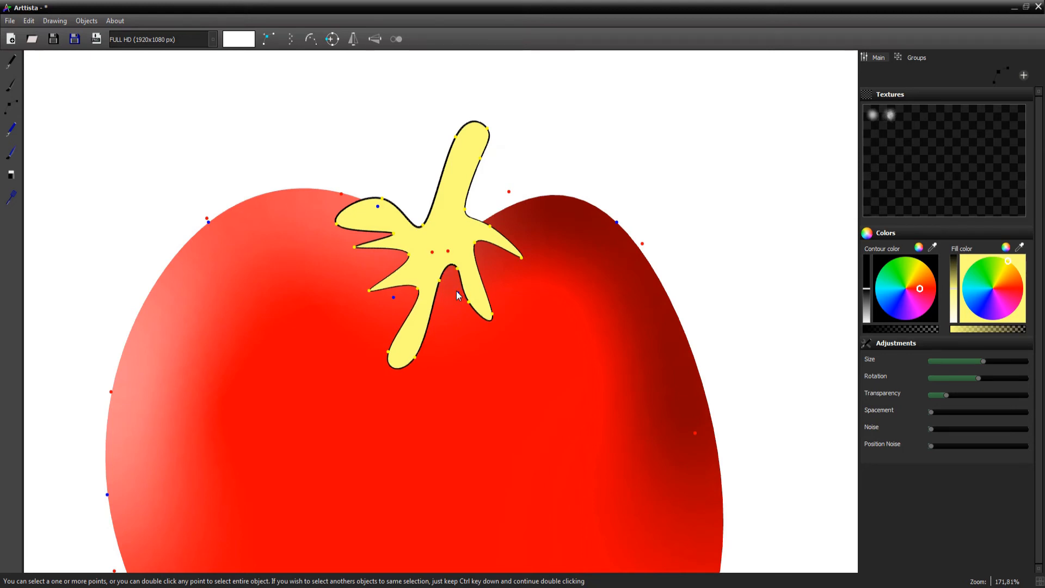
key(ctrl+z)
key(ctrl+y)
Adjust points on the stem's upper-left, right and lowest leaves to make those leaves slimmer
drag(383, 198, 385, 208)
drag(490, 226, 498, 234)
drag(413, 360, 398, 348)
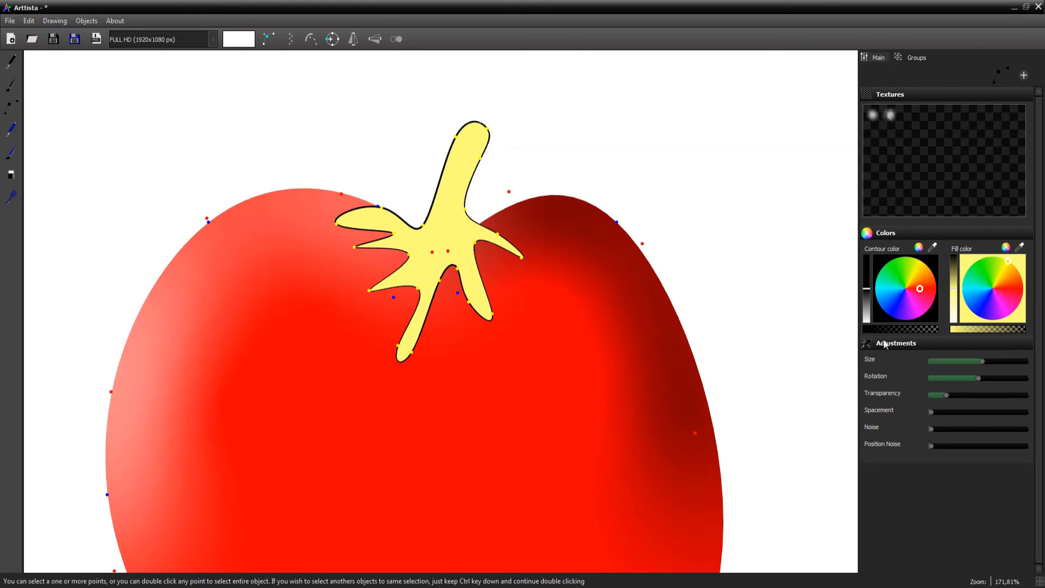
Change the stem's fill to dark green and reduce its contour size to the minimum to remove the black outline
click(1000, 276)
drag(1000, 274, 983, 278)
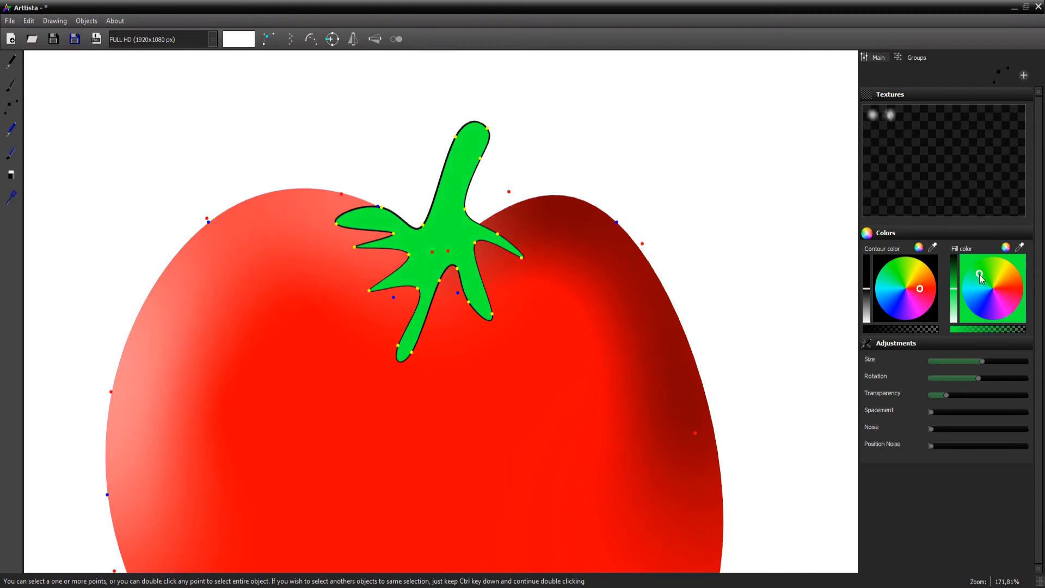
mouse_move(981, 279)
mouse_down()
mouse_move(971, 279)
mouse_move(991, 283)
mouse_move(955, 275)
mouse_up()
click(955, 283)
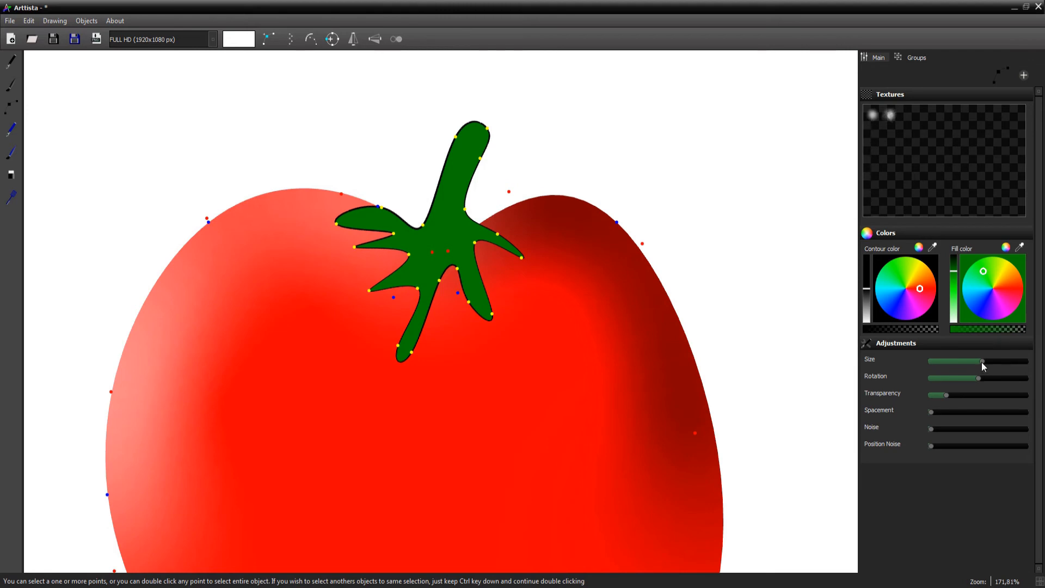
drag(981, 362, 965, 367)
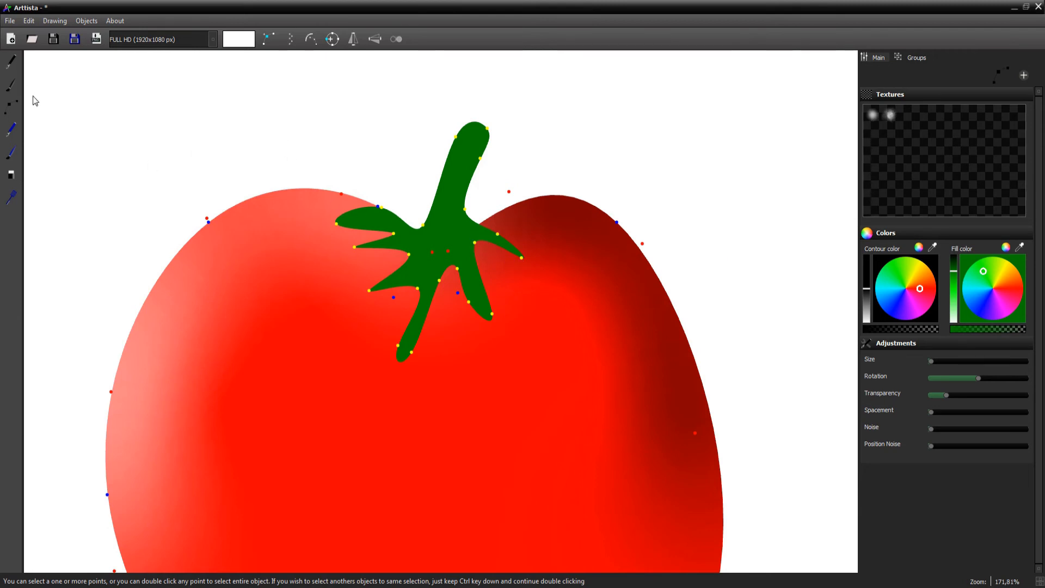
Paint a black shadow inside the stem along its right edge and right leaf, using a small soft brush
click(13, 90)
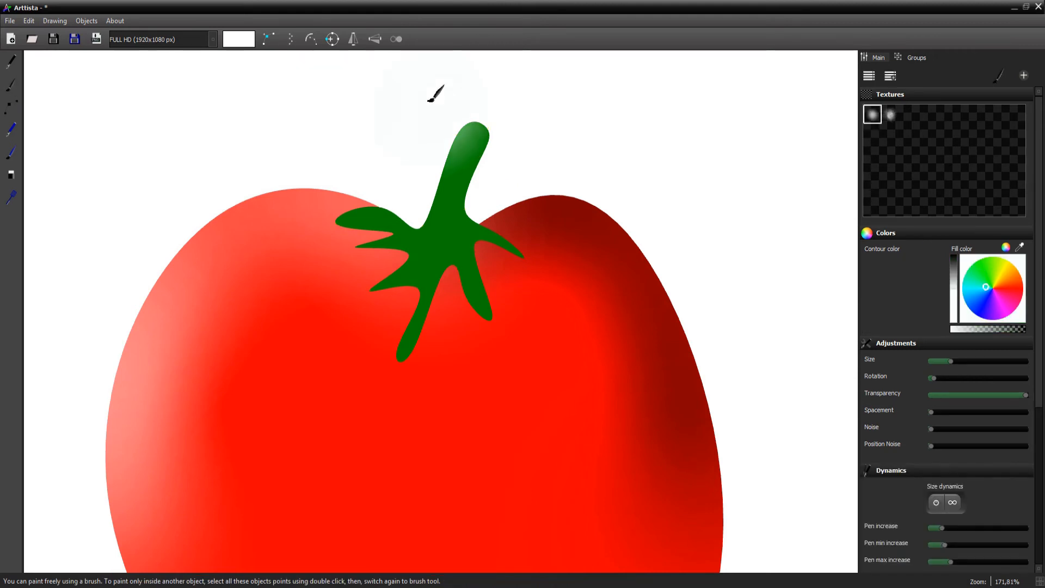
drag(951, 266, 954, 247)
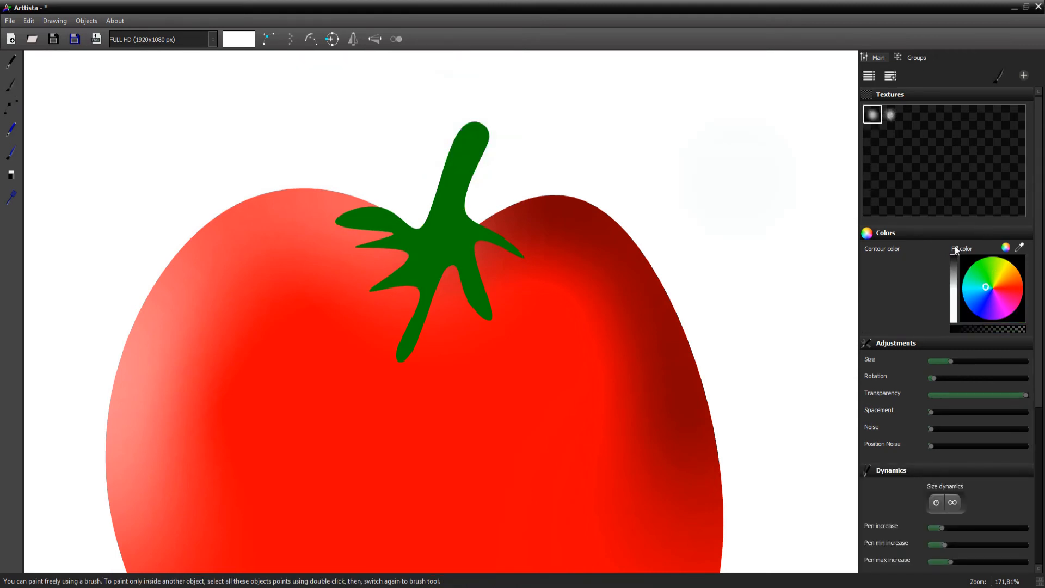
drag(950, 362, 931, 363)
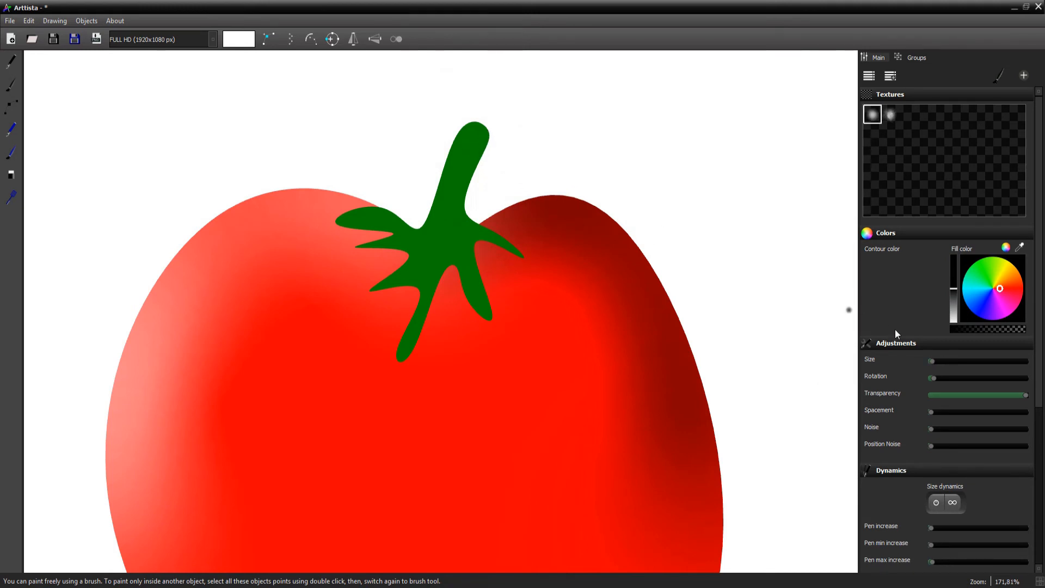
drag(934, 361, 938, 366)
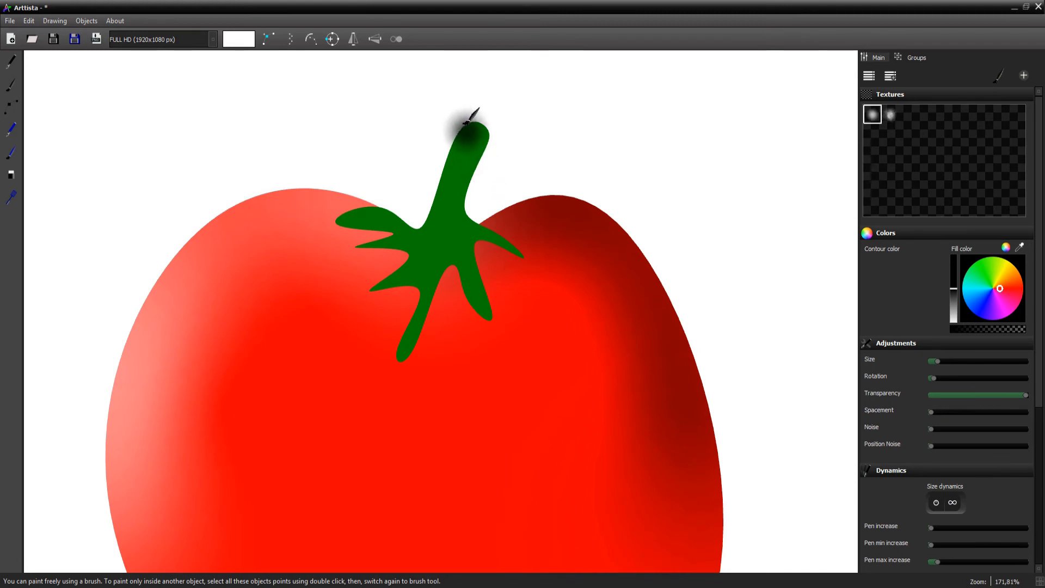
scroll(465, 124, down, 2)
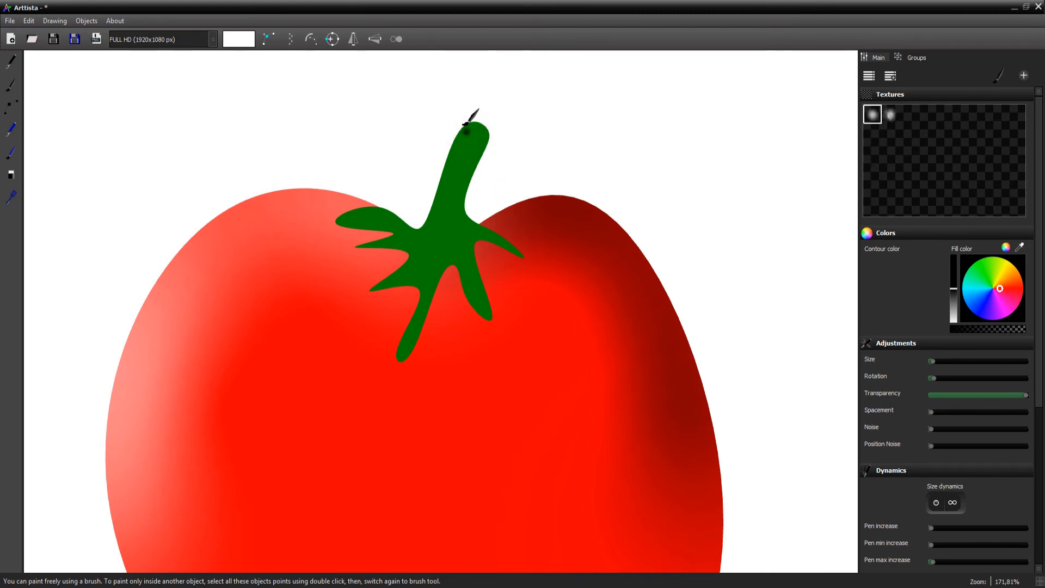
scroll(465, 123, up, 2)
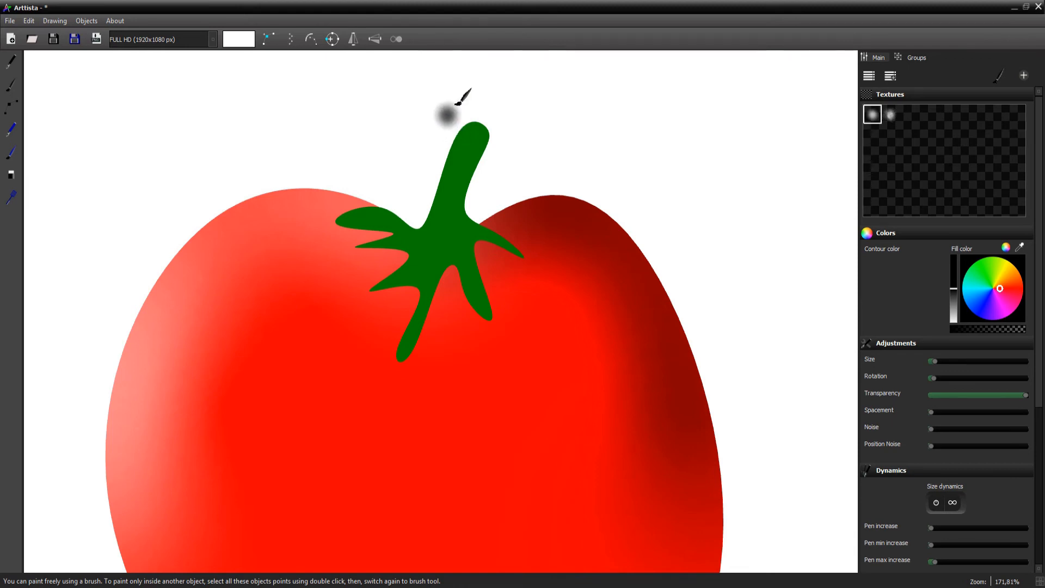
mouse_move(935, 362)
mouse_down()
mouse_move(977, 363)
mouse_move(943, 367)
mouse_up()
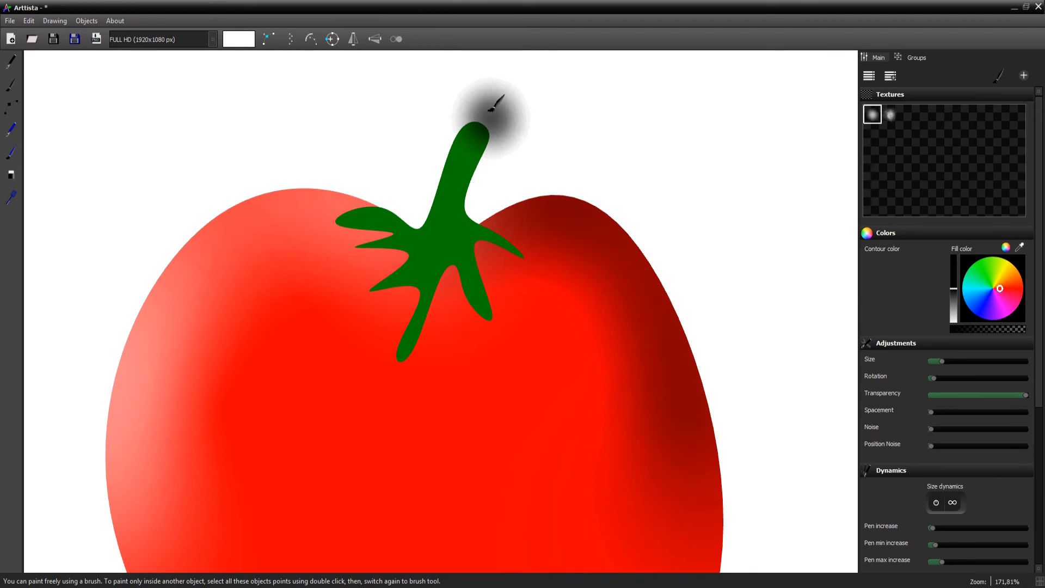
scroll(490, 112, down, 3)
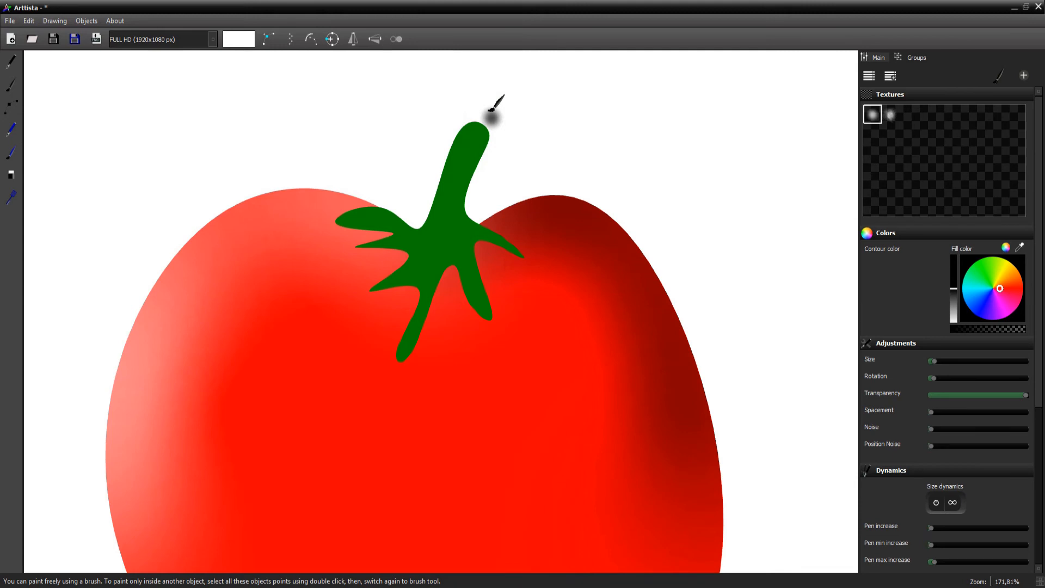
scroll(491, 112, up, 2)
scroll(493, 108, down, 1)
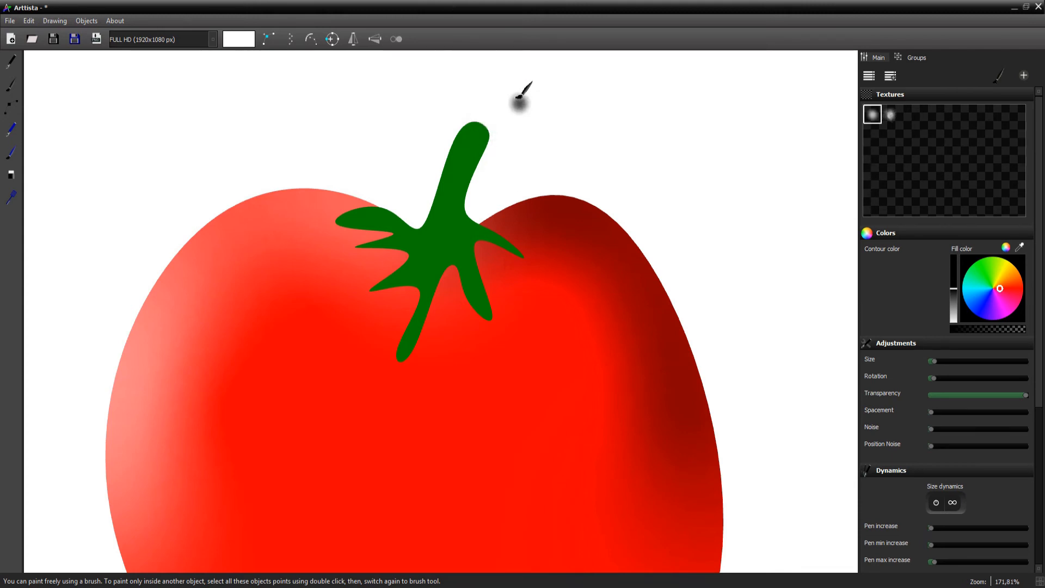
click(466, 129)
mouse_move(466, 115)
mouse_down()
mouse_move(482, 141)
mouse_move(472, 213)
mouse_move(486, 231)
mouse_move(516, 233)
mouse_move(490, 221)
mouse_move(519, 231)
mouse_move(523, 243)
mouse_up()
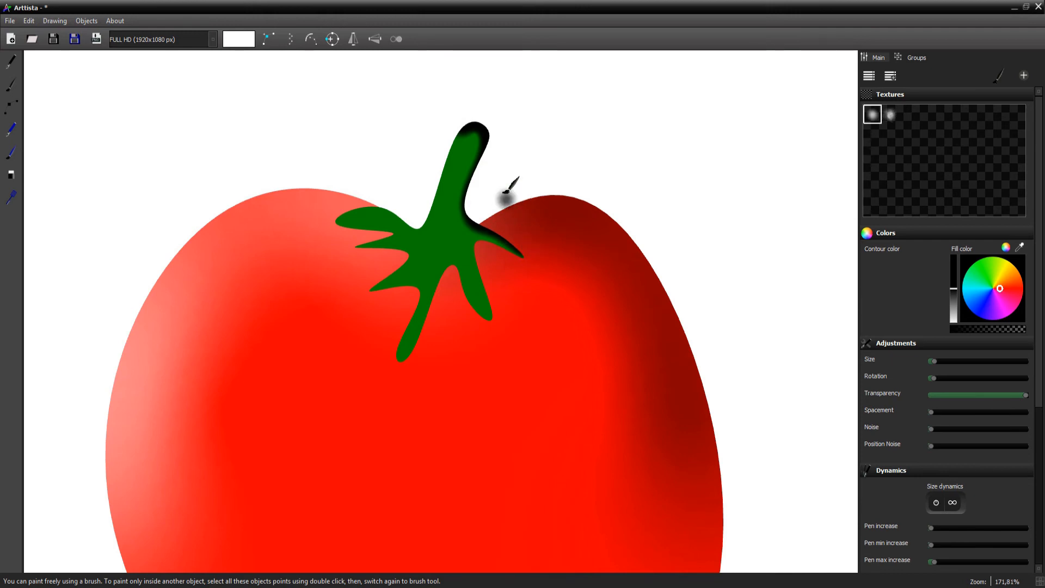
key(Escape)
Lower the opacity of the stem's black shadow stroke to let the green show through, and shift the stroke slightly right
double_click(504, 224)
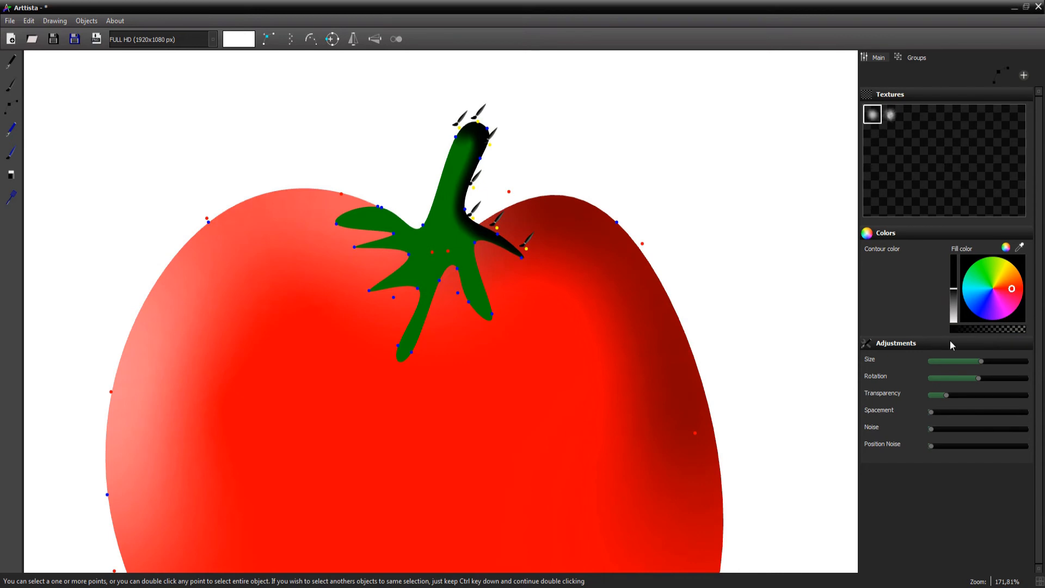
mouse_move(992, 330)
mouse_down()
mouse_move(966, 329)
mouse_move(1037, 338)
mouse_up()
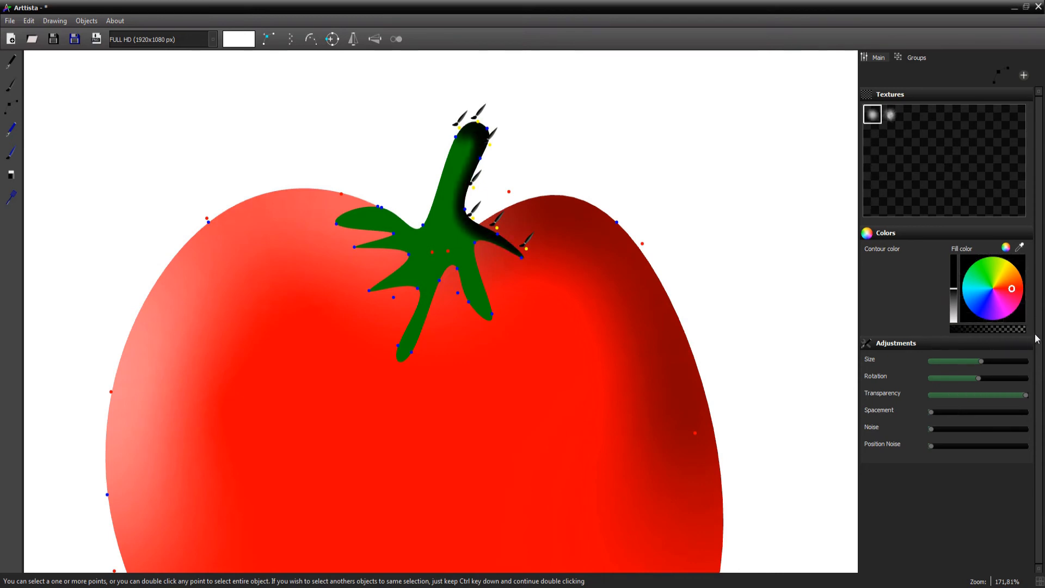
click(574, 161)
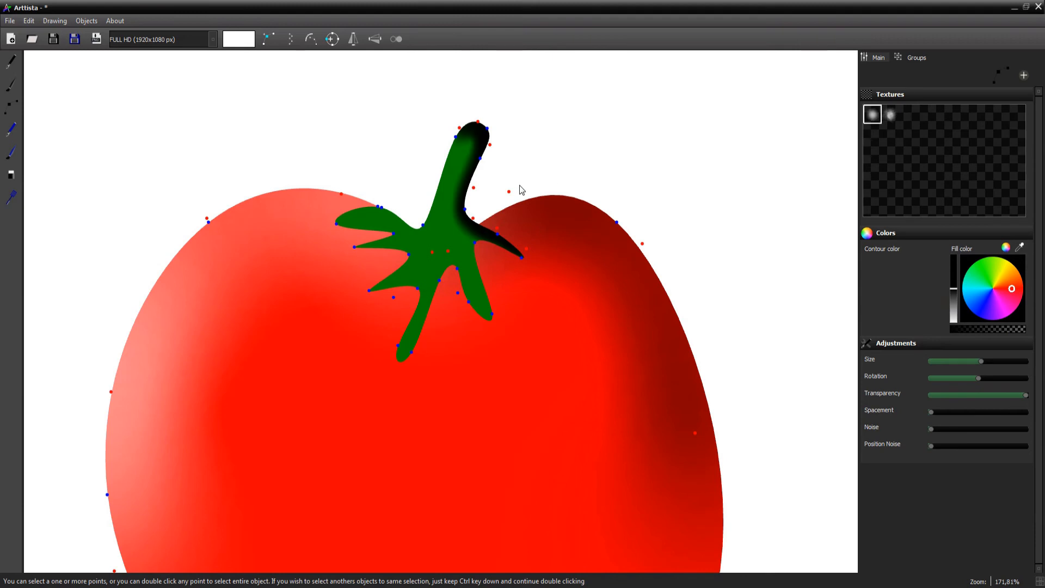
double_click(473, 189)
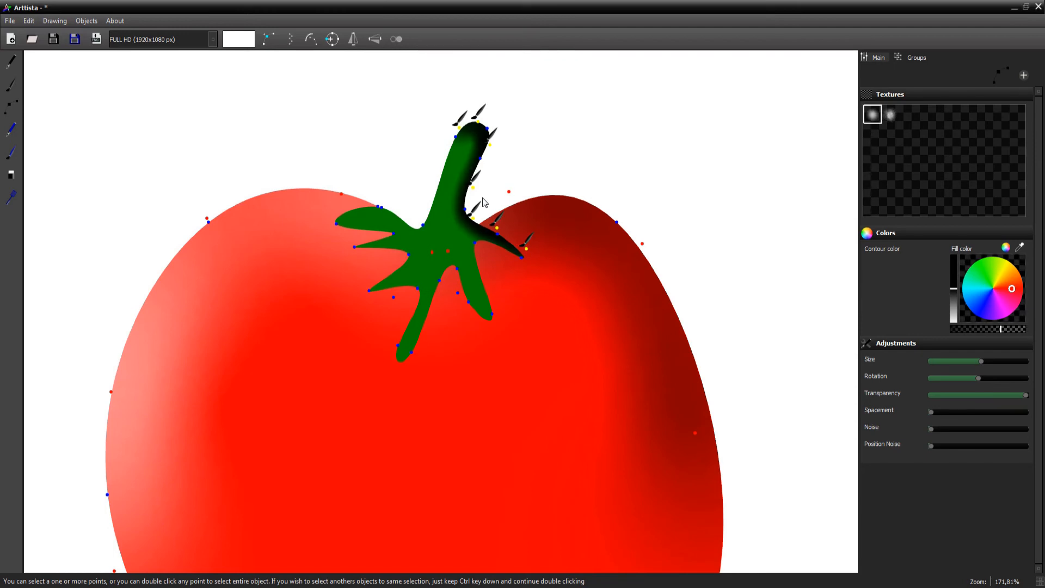
scroll(482, 198, down, 2)
scroll(484, 202, down, 2)
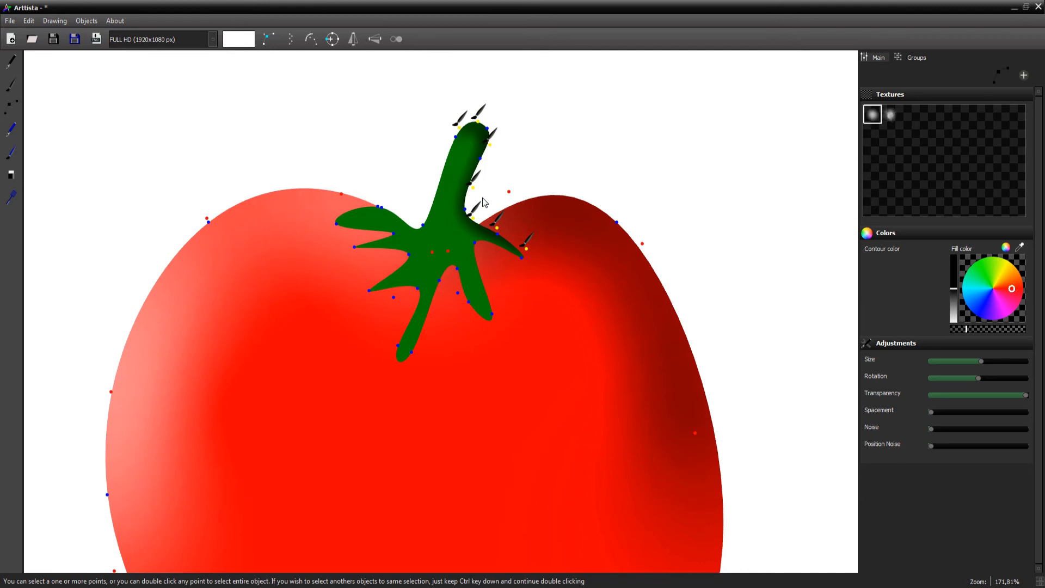
scroll(484, 202, down, 1)
scroll(484, 202, up, 2)
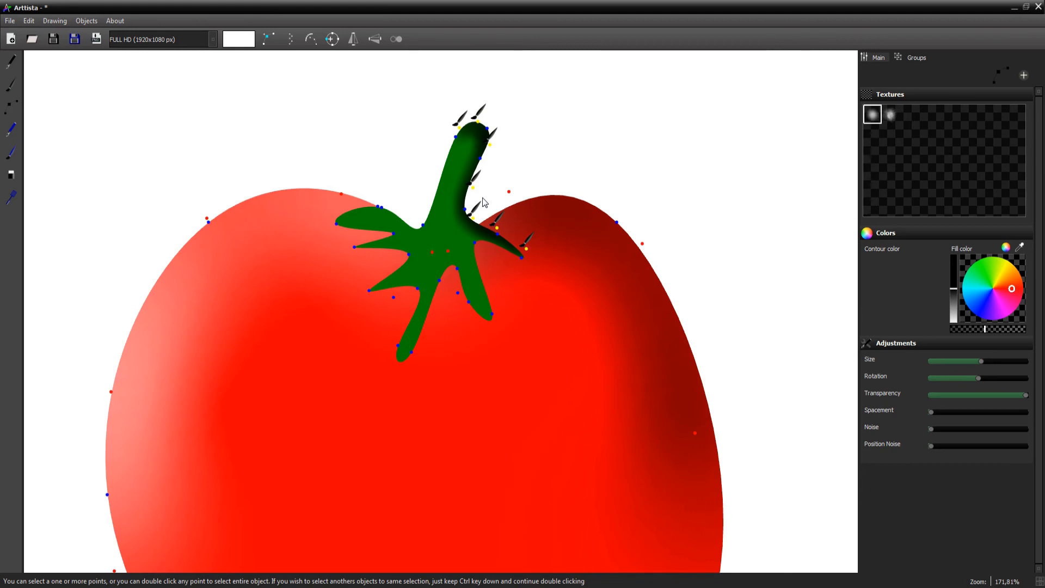
scroll(484, 201, down, 3)
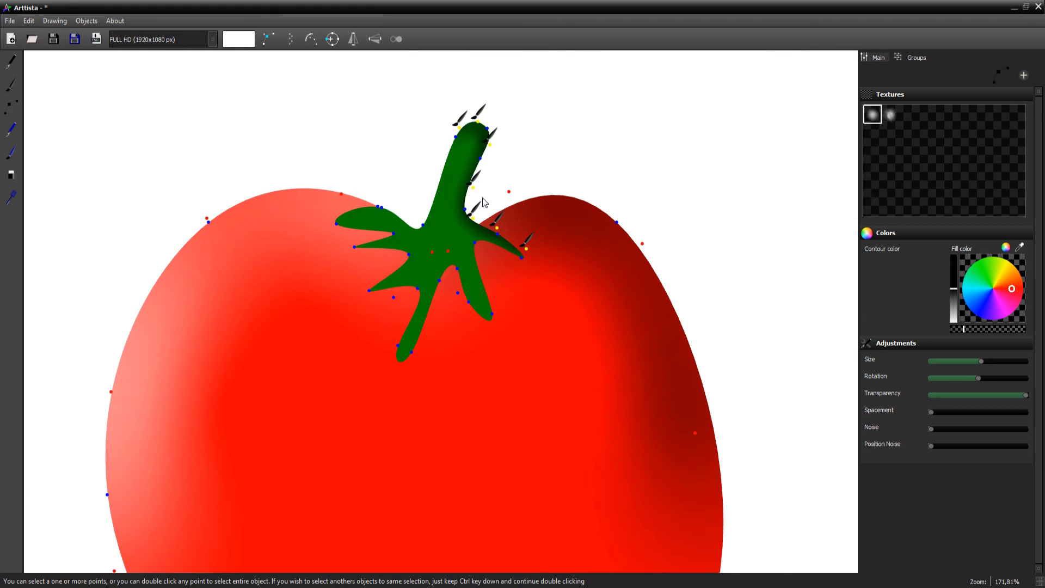
key(Tab)
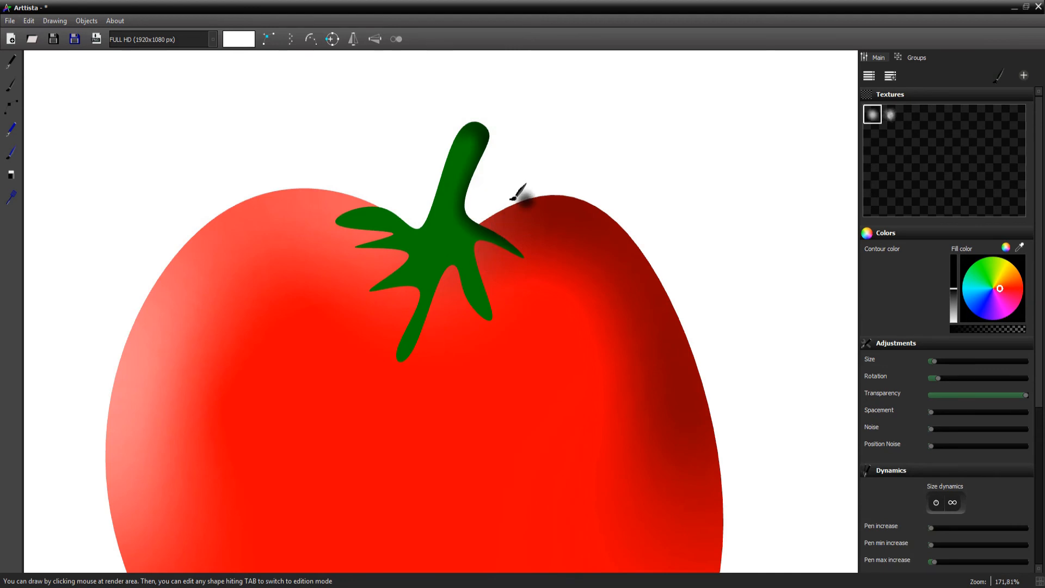
key(Tab)
drag(475, 185, 477, 184)
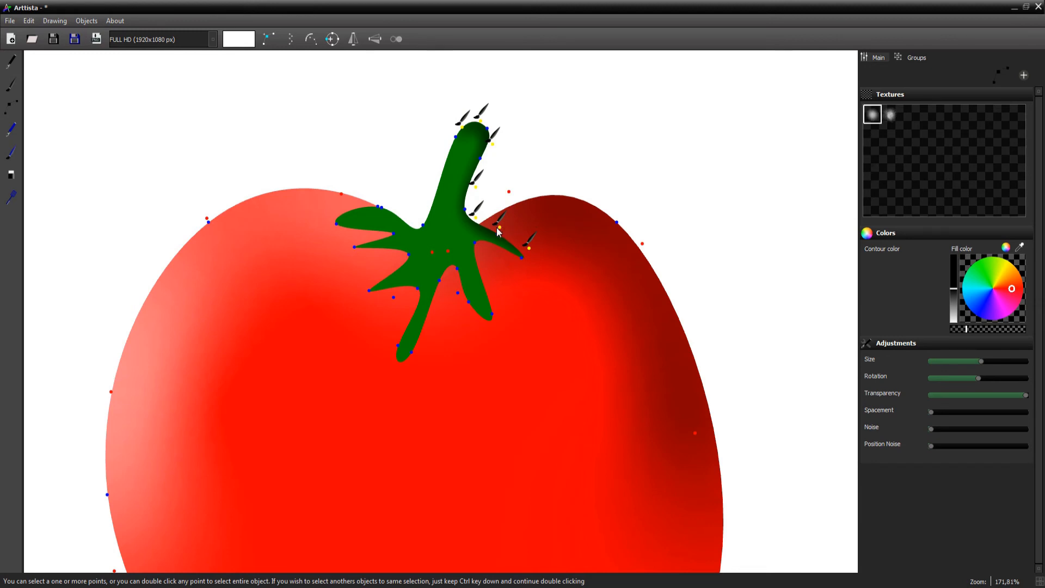
Select the red tomato shape and paint a short black shadow inside it, beside the stem's right base
double_click(207, 222)
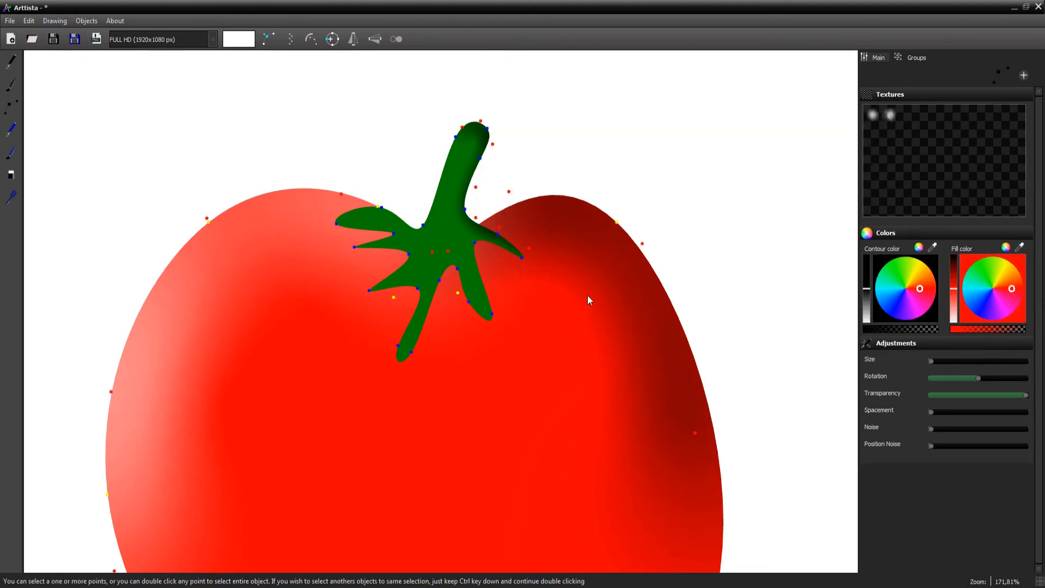
click(11, 85)
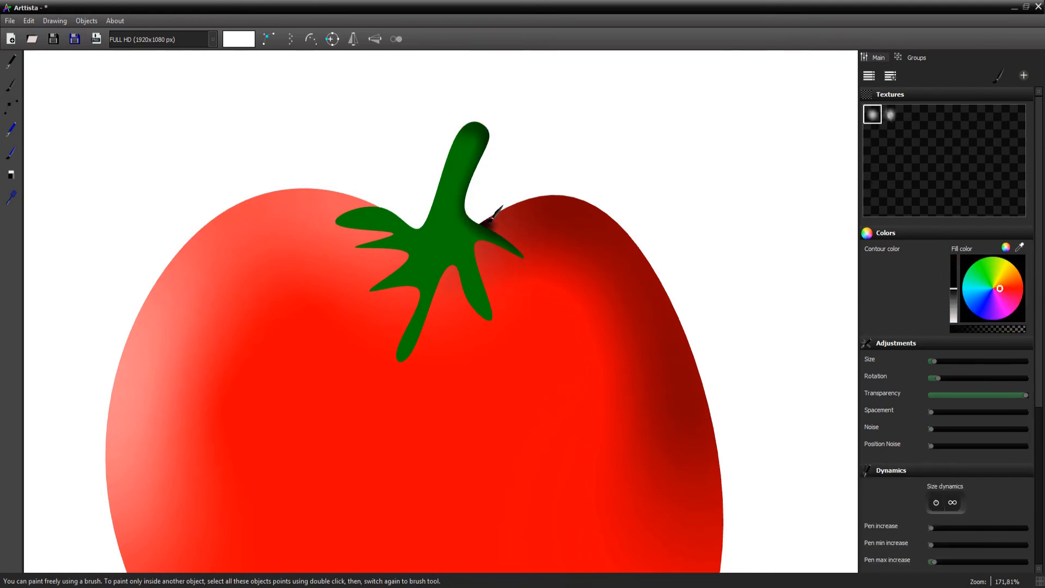
mouse_move(492, 216)
mouse_down()
mouse_move(527, 176)
mouse_move(493, 216)
mouse_move(503, 204)
mouse_up()
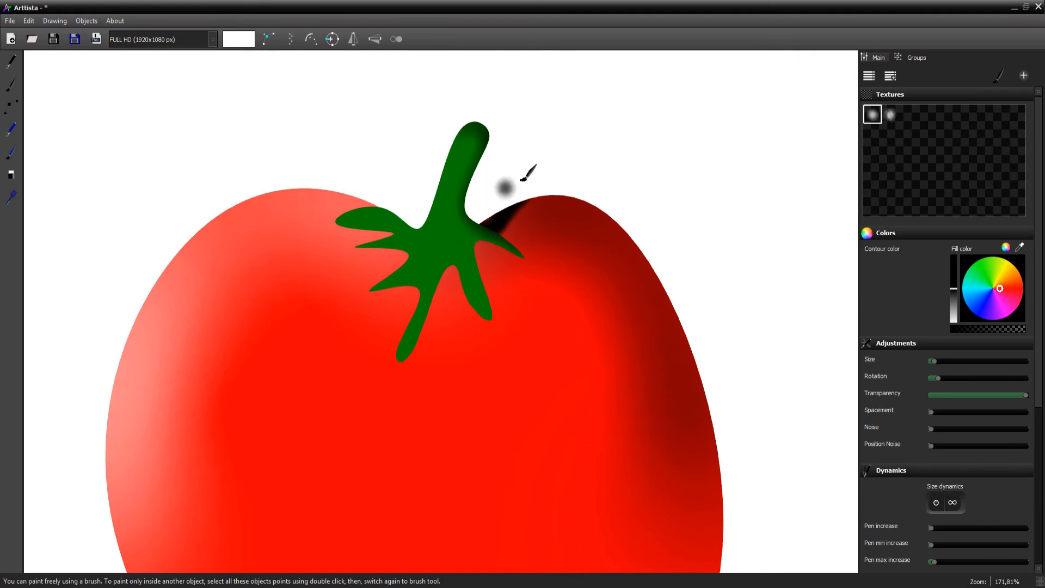
Make the tomato's new shadow stroke beside the stem more transparent and check it without its edit points
key(Escape)
key(Tab)
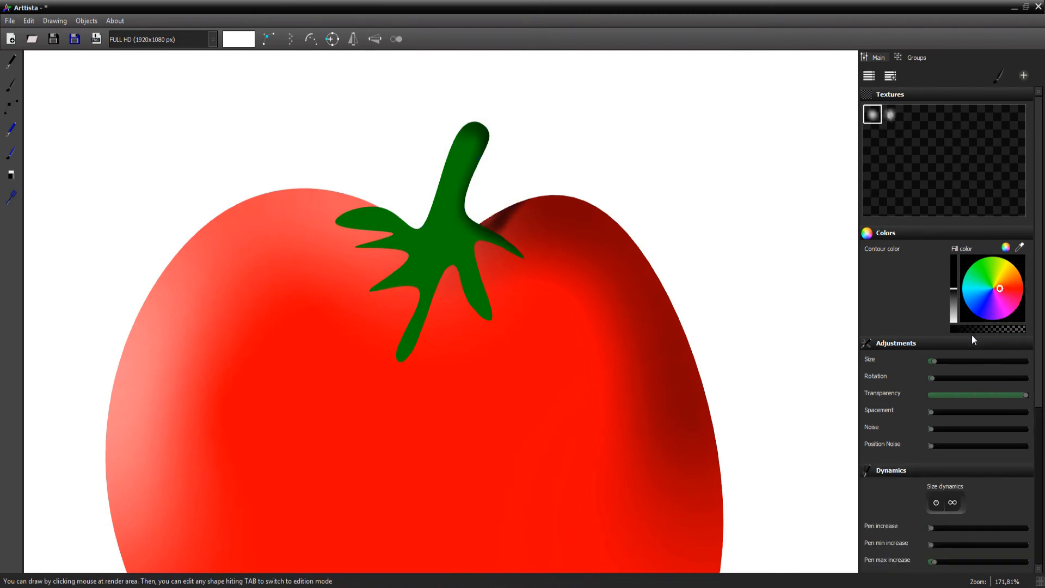
key(Tab)
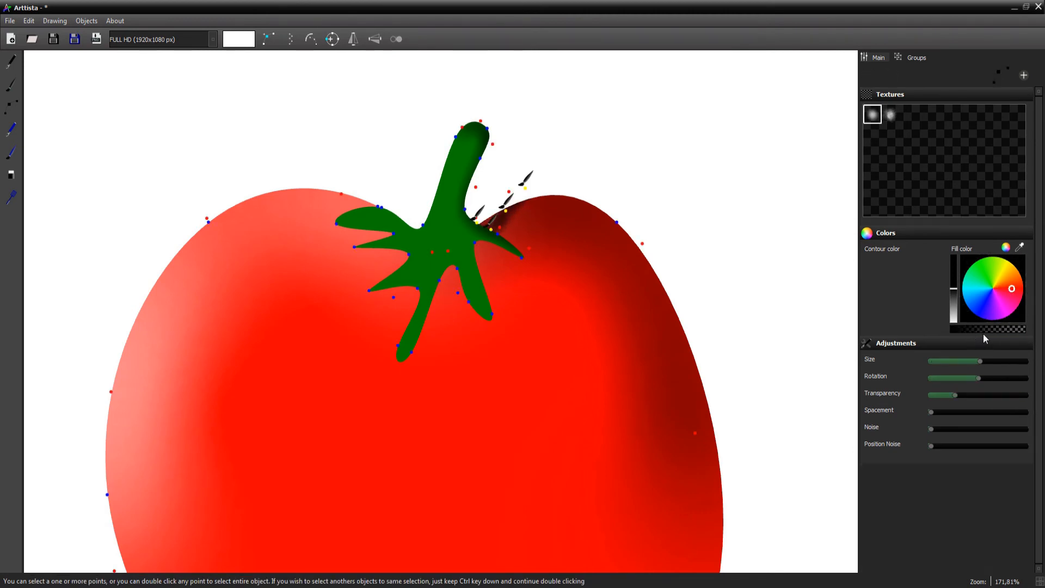
key(Tab)
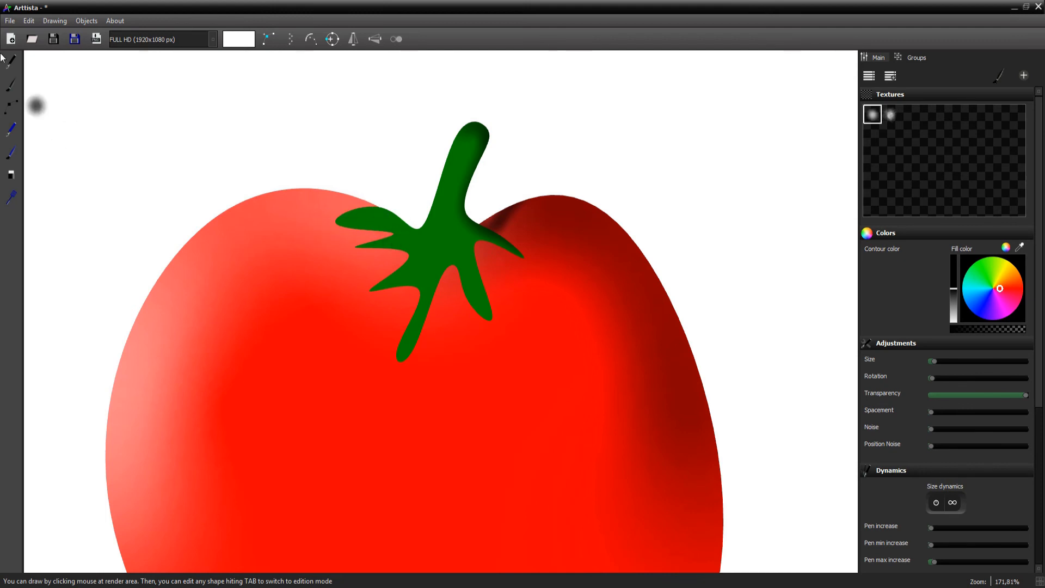
click(10, 86)
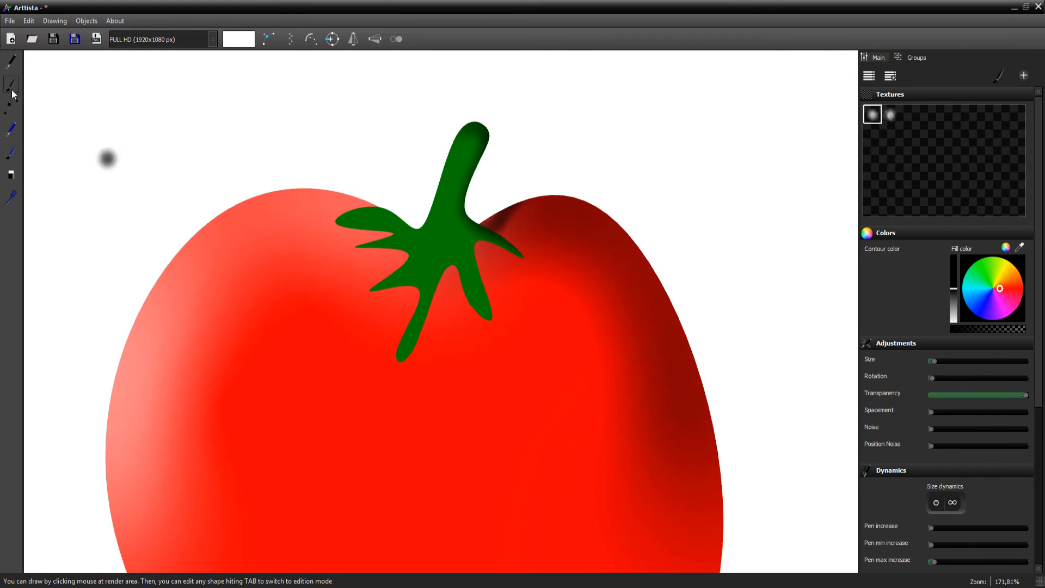
key(Escape)
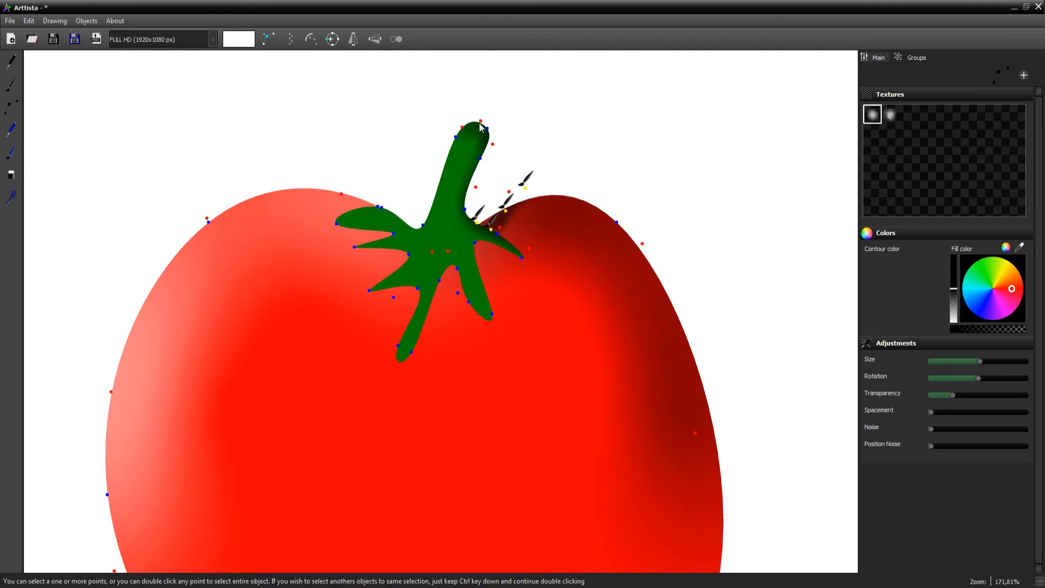
Paint a white highlight inside the stem along the outer edges of its left leaves, using the small soft brush
key(Tab)
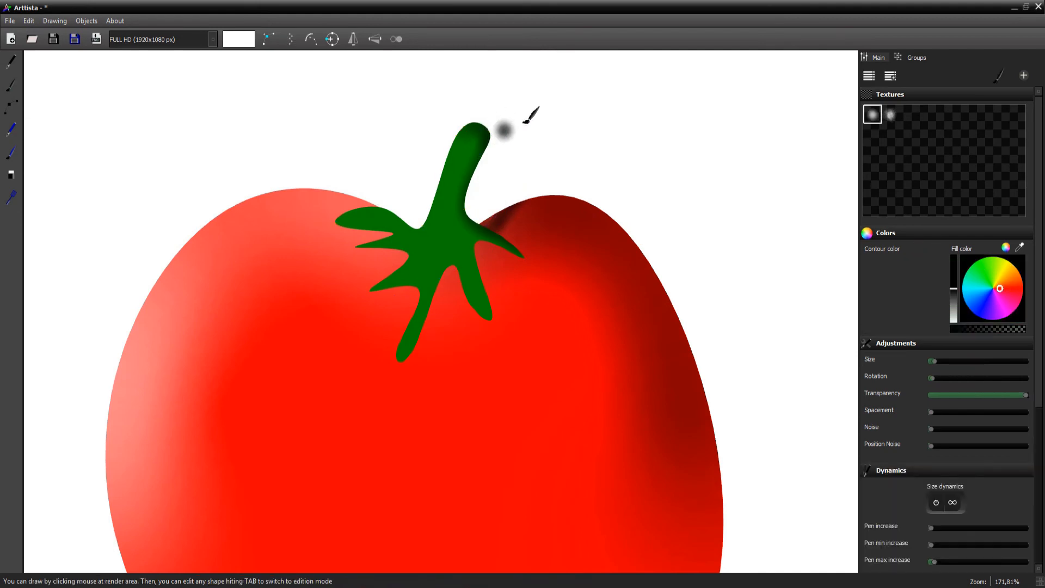
click(954, 317)
mouse_move(416, 231)
mouse_down()
mouse_move(396, 196)
mouse_move(343, 201)
mouse_move(333, 212)
mouse_move(392, 220)
mouse_move(354, 215)
mouse_move(402, 233)
mouse_move(354, 231)
mouse_move(395, 245)
mouse_move(403, 266)
mouse_move(374, 274)
mouse_move(366, 292)
mouse_move(391, 281)
mouse_move(410, 289)
mouse_move(387, 350)
mouse_up()
key(Tab)
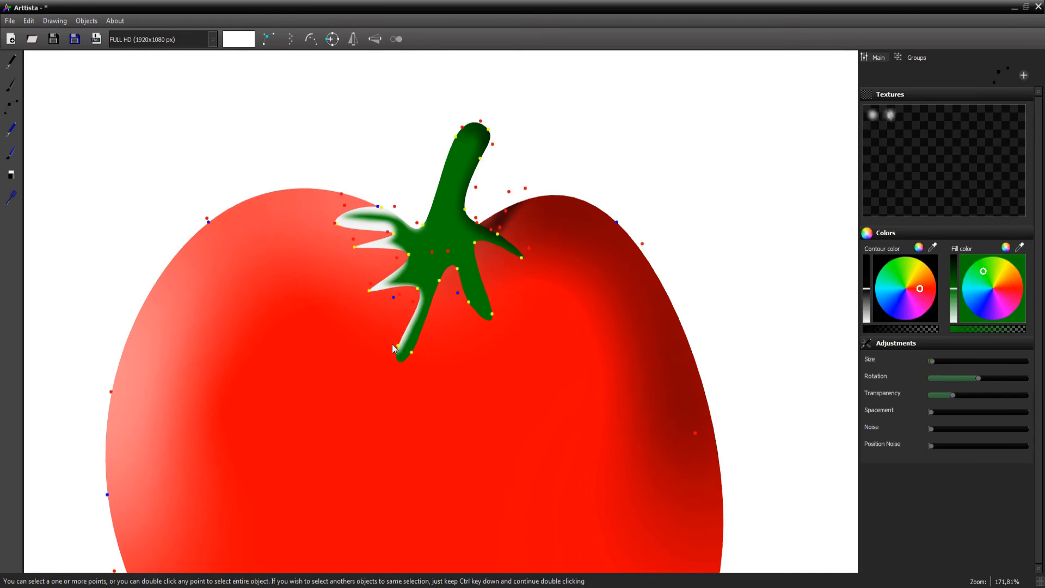
Select the white highlight stroke on the stem's left leaves and lower its opacity so the green shows through
click(400, 294)
double_click(354, 238)
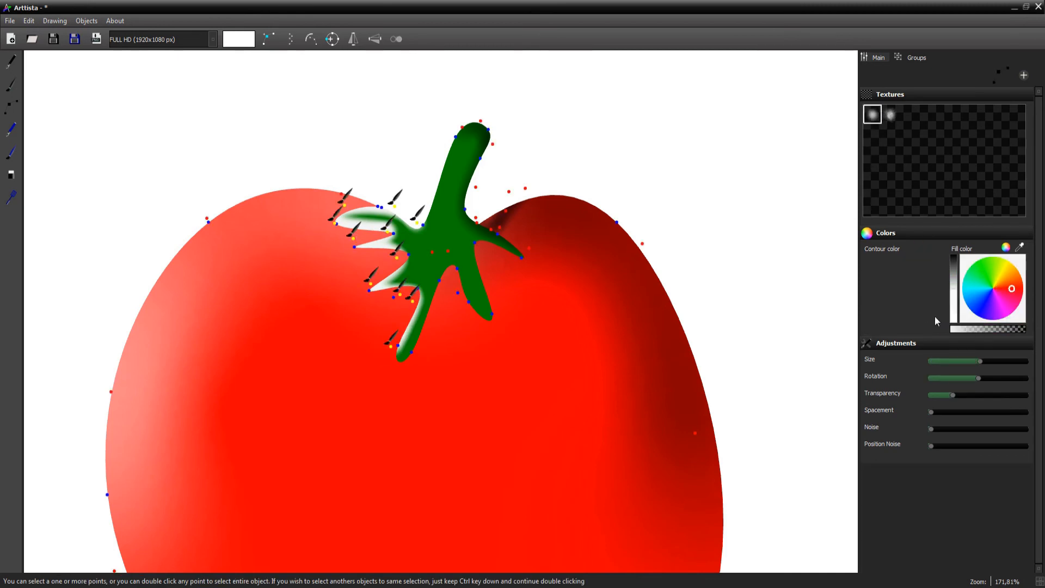
drag(969, 332, 963, 331)
click(474, 361)
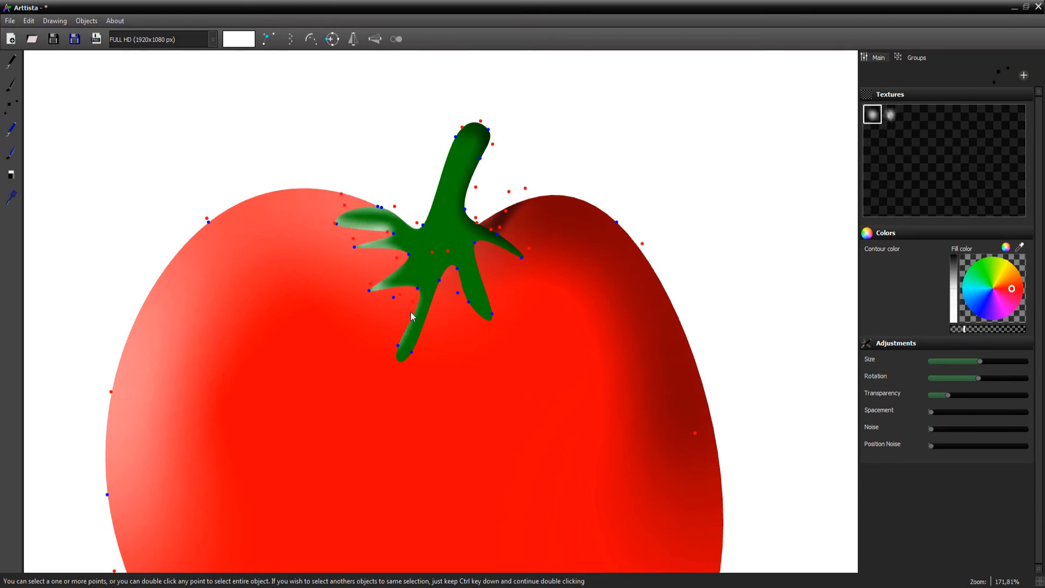
Shift the highlight stroke's point beside the base of the stem's lowest left leaf slightly up and left
click(430, 318)
drag(413, 302, 409, 293)
click(393, 337)
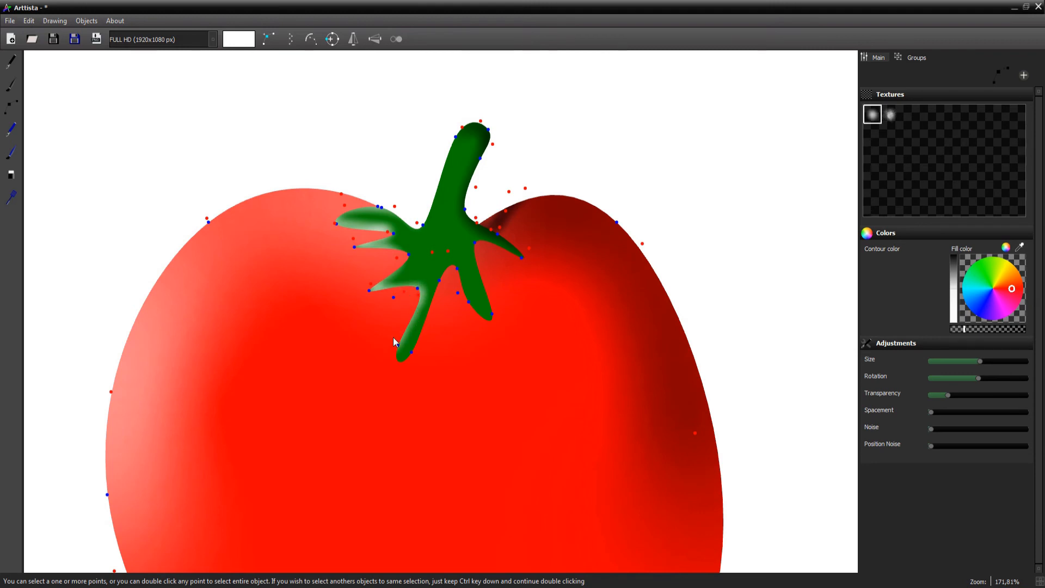
key(Tab)
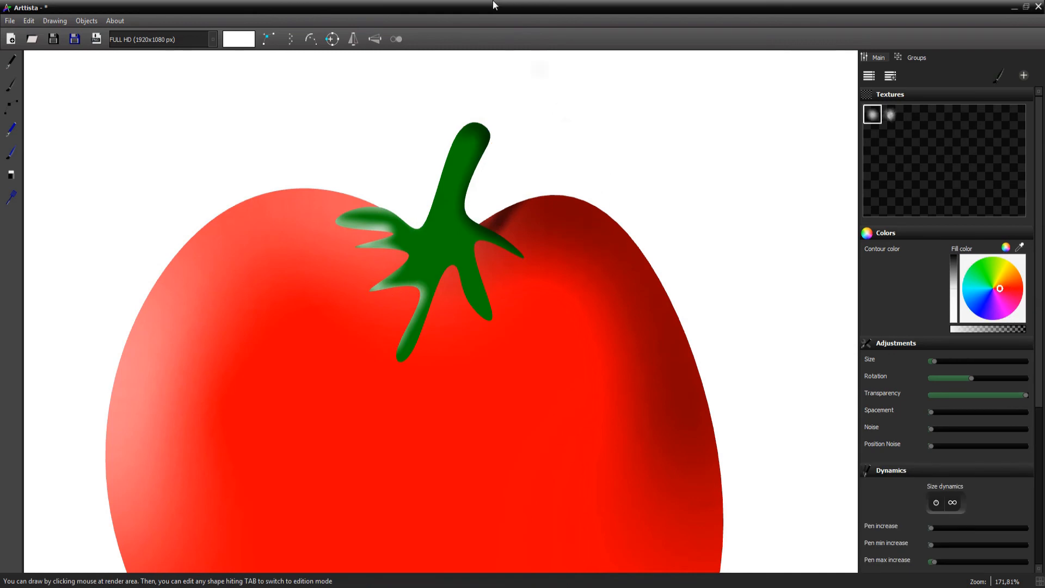
scroll(551, 312, down, 3)
scroll(554, 309, down, 2)
scroll(419, 322, up, 5)
Reselect the leaf highlight stroke, reduce its opacity further and check it without edit points
key(Tab)
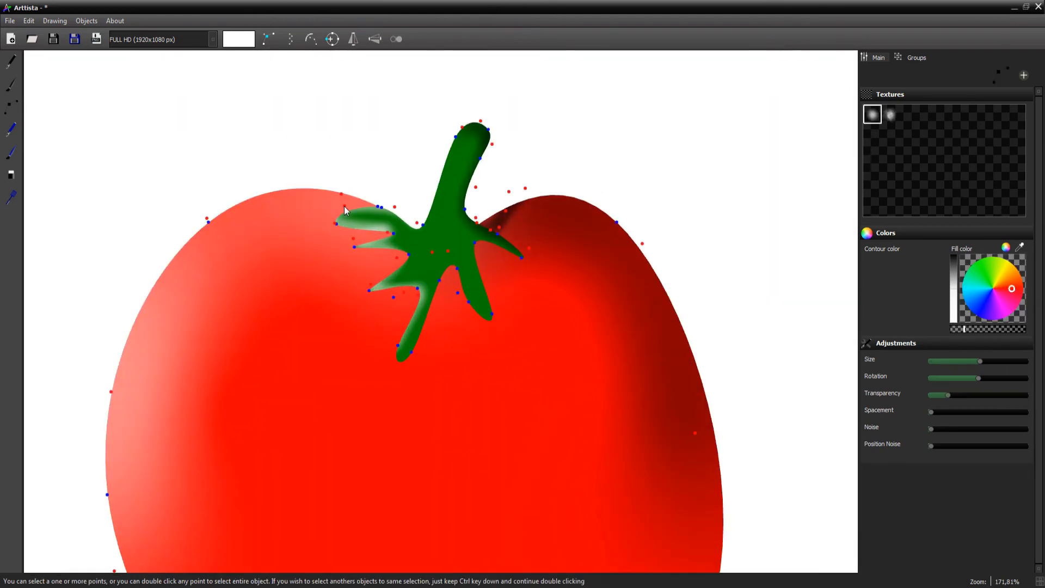
click(344, 207)
double_click(345, 209)
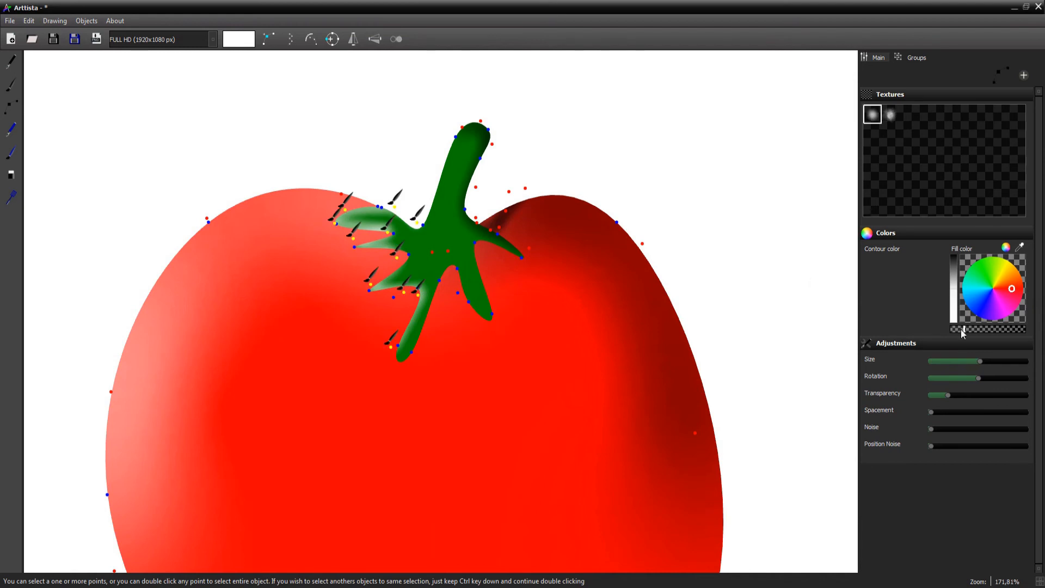
drag(961, 329, 961, 329)
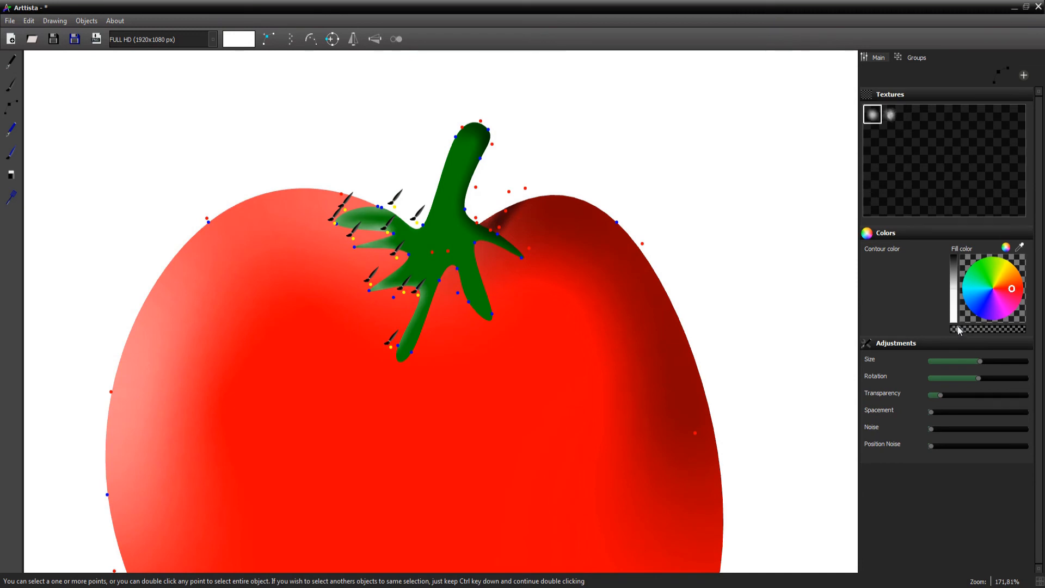
key(Tab)
scroll(571, 244, down, 2)
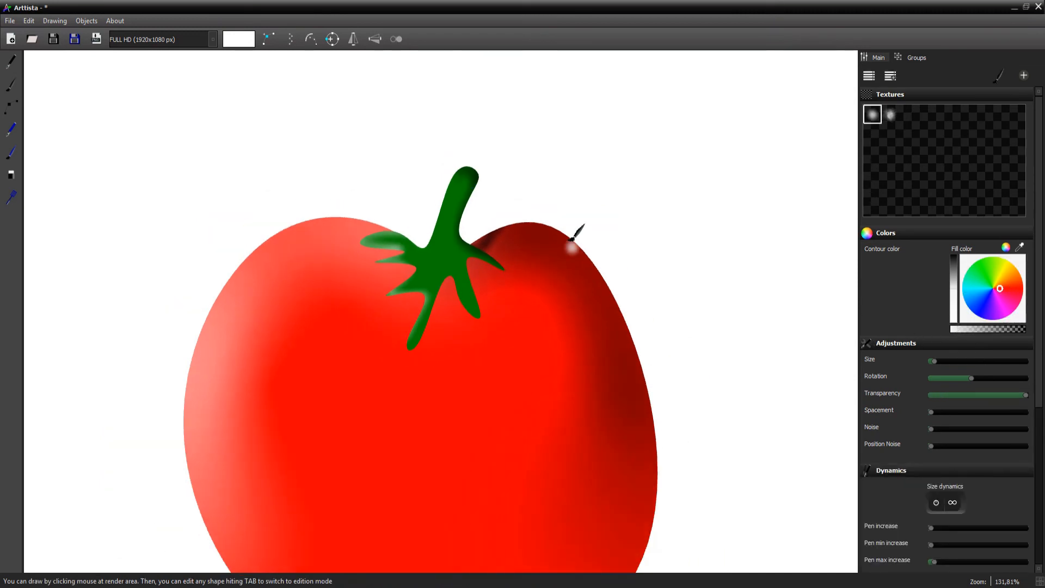
Reposition the highlight stroke's points around the tip and upper edge of the stem's upper left leaf
scroll(349, 313, up, 4)
key(Tab)
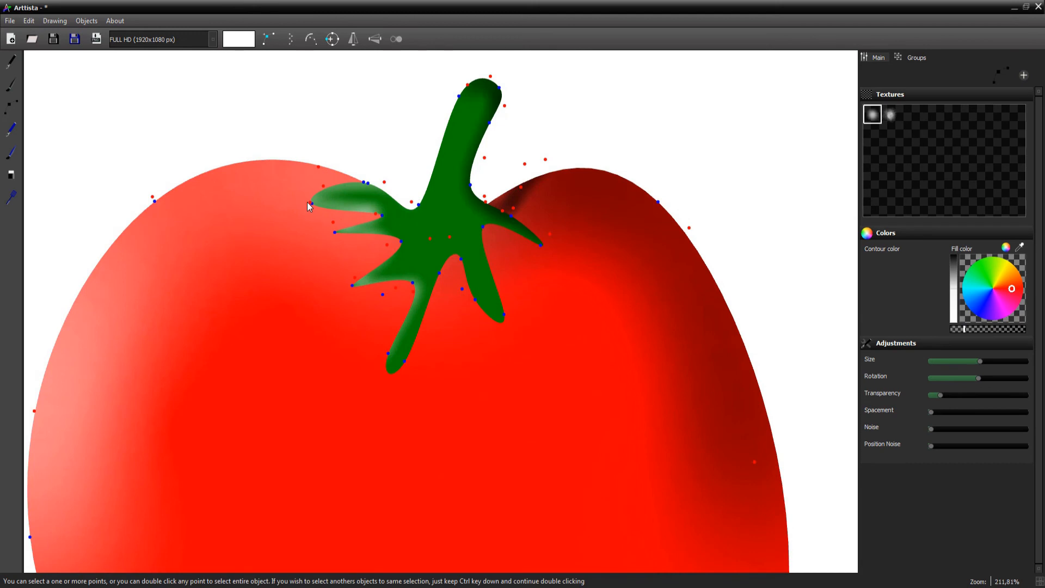
click(307, 201)
drag(302, 200, 305, 204)
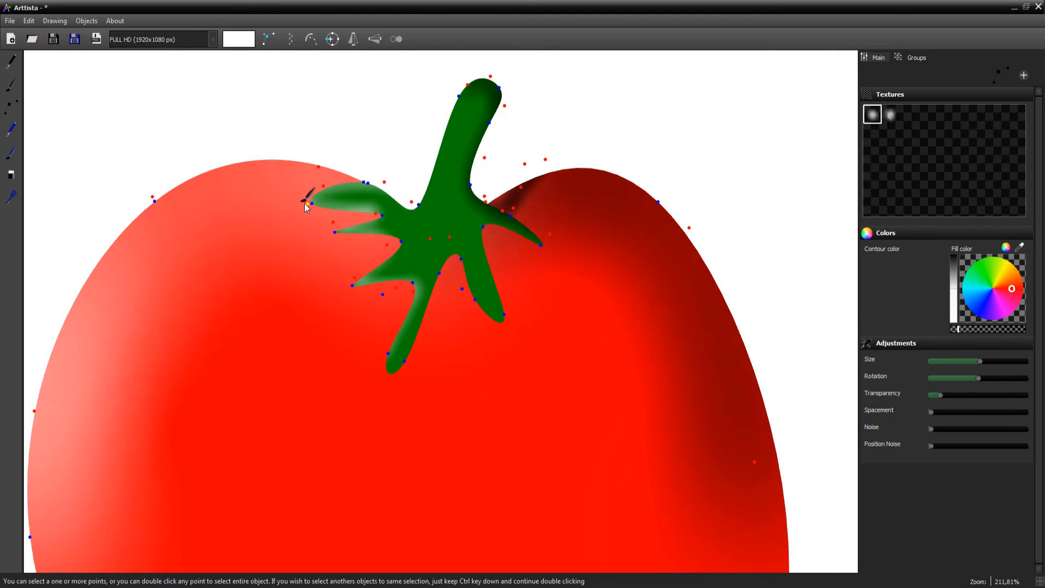
drag(305, 203, 347, 186)
scroll(433, 256, down, 2)
Examine the shading and highlights across the whole tomato without its edit points
key(Tab)
scroll(426, 257, down, 4)
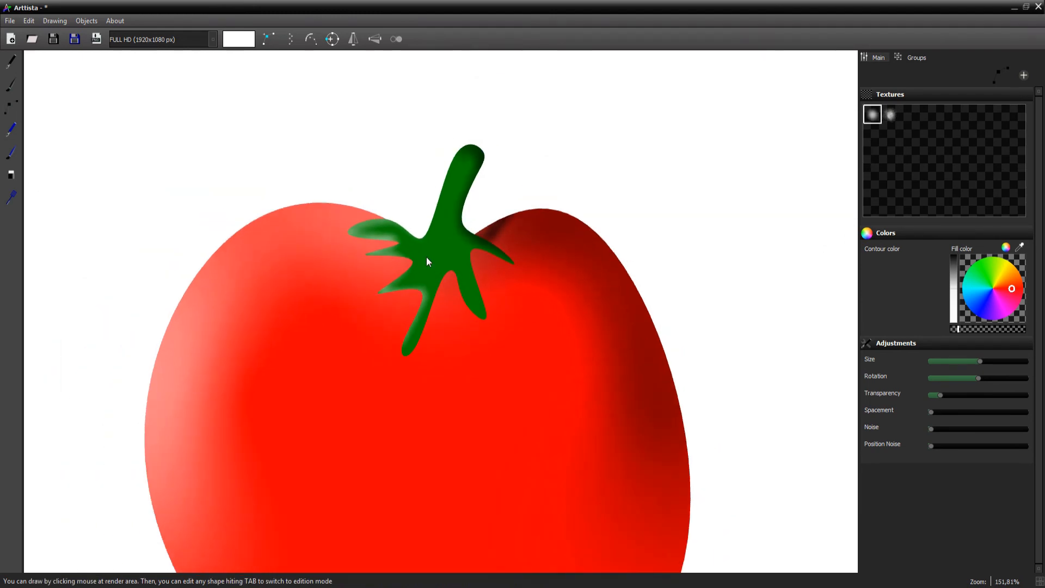
drag(618, 401, 630, 291)
scroll(630, 288, up, 3)
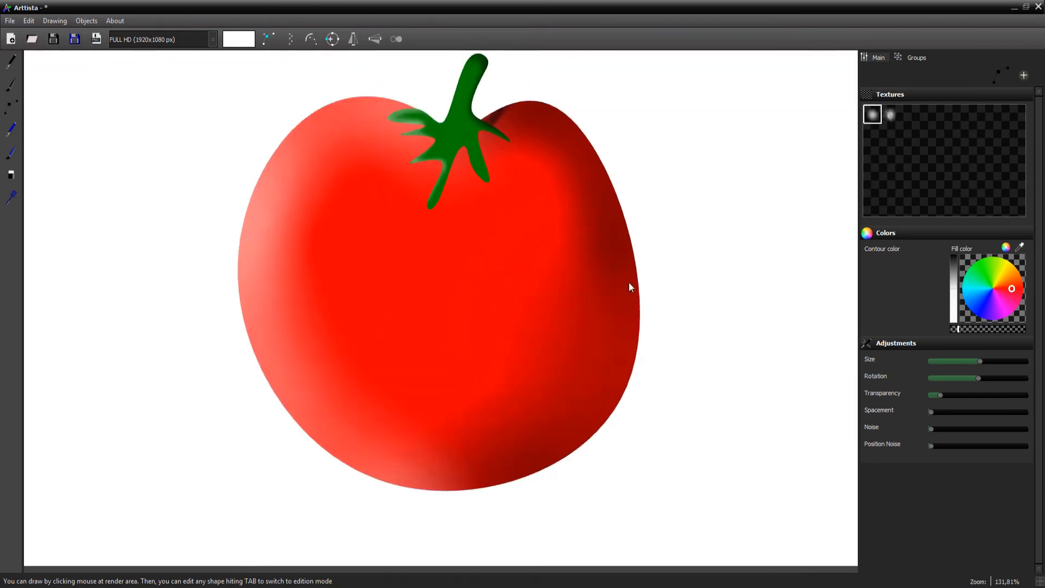
drag(607, 241, 586, 310)
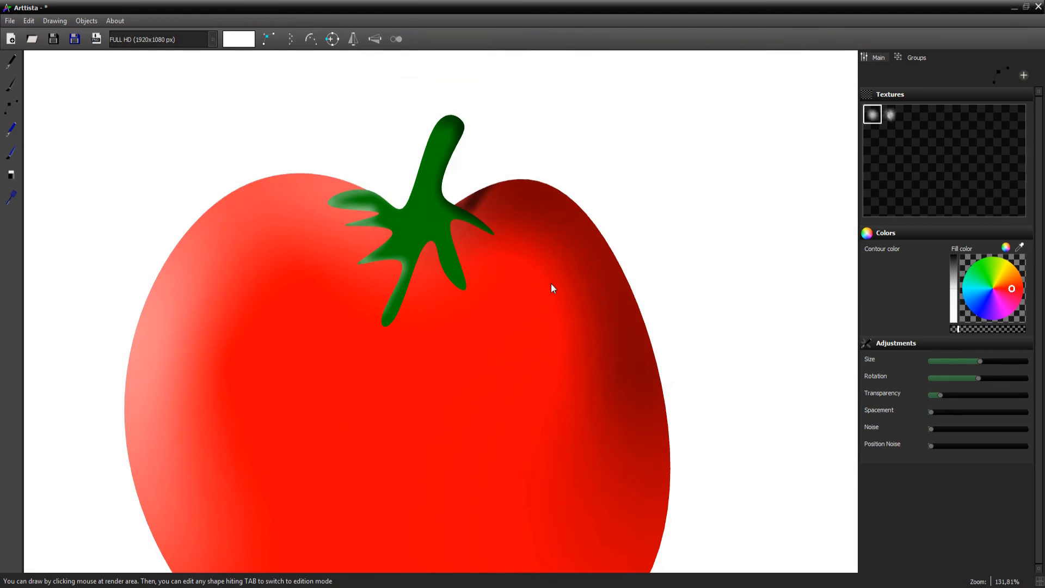
scroll(549, 283, down, 3)
drag(602, 357, 637, 296)
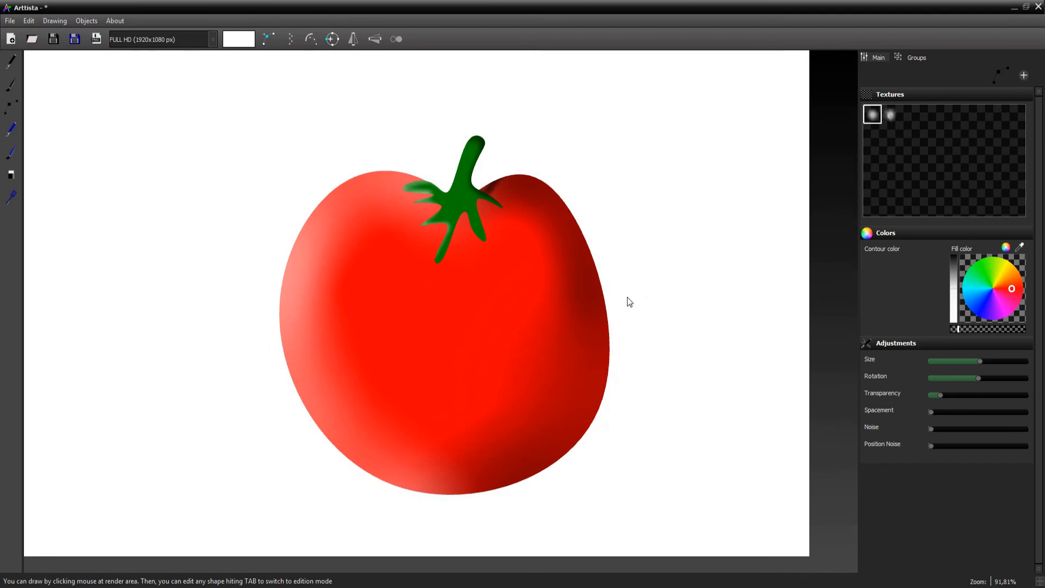
scroll(626, 299, down, 1)
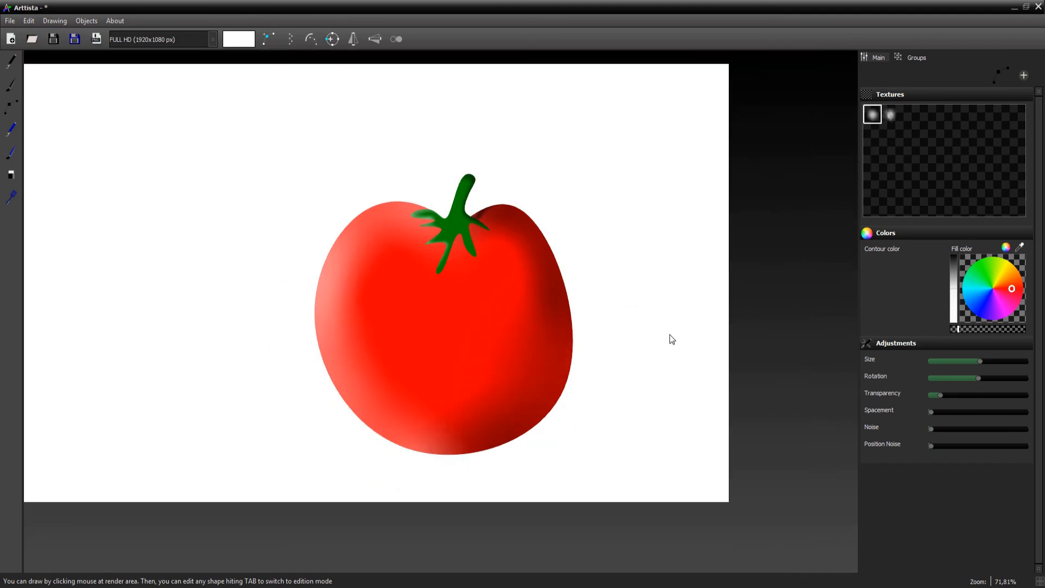
Duplicate the whole tomato with its stem and strokes to the left, overlapping the original, and rotate the copy slightly counterclockwise
key(Tab)
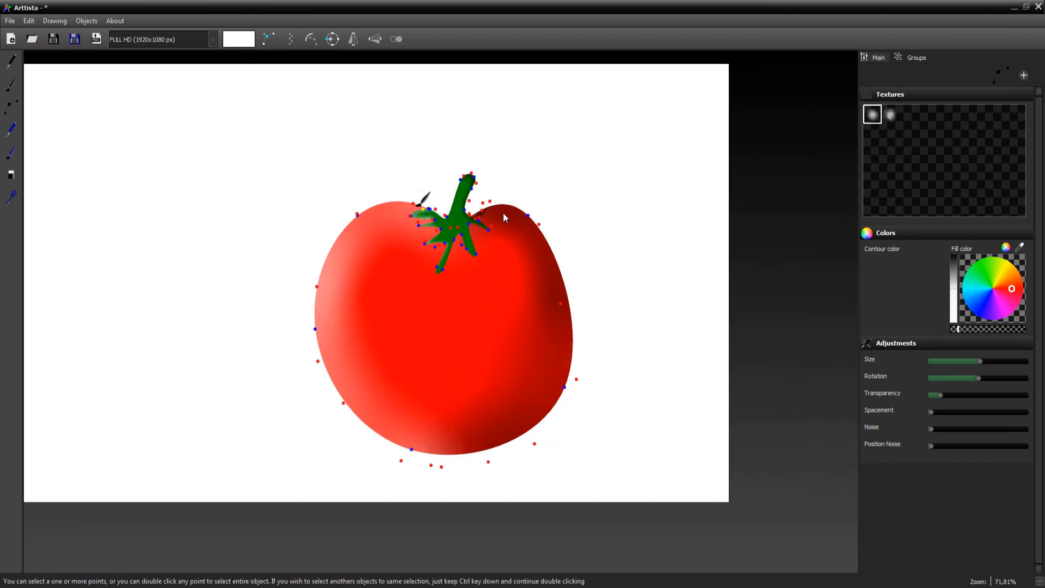
drag(267, 127, 528, 470)
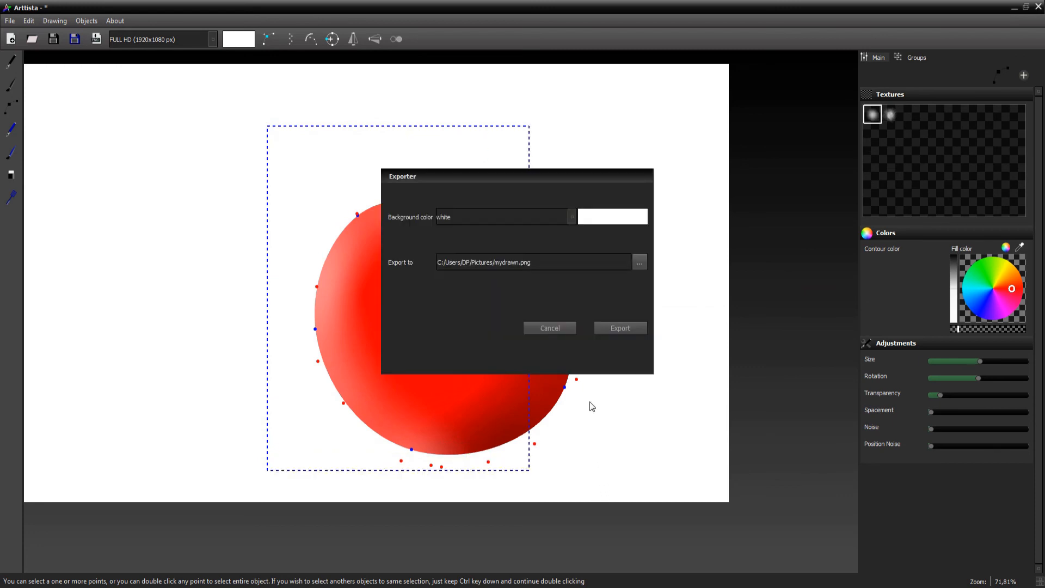
click(550, 328)
drag(267, 126, 625, 491)
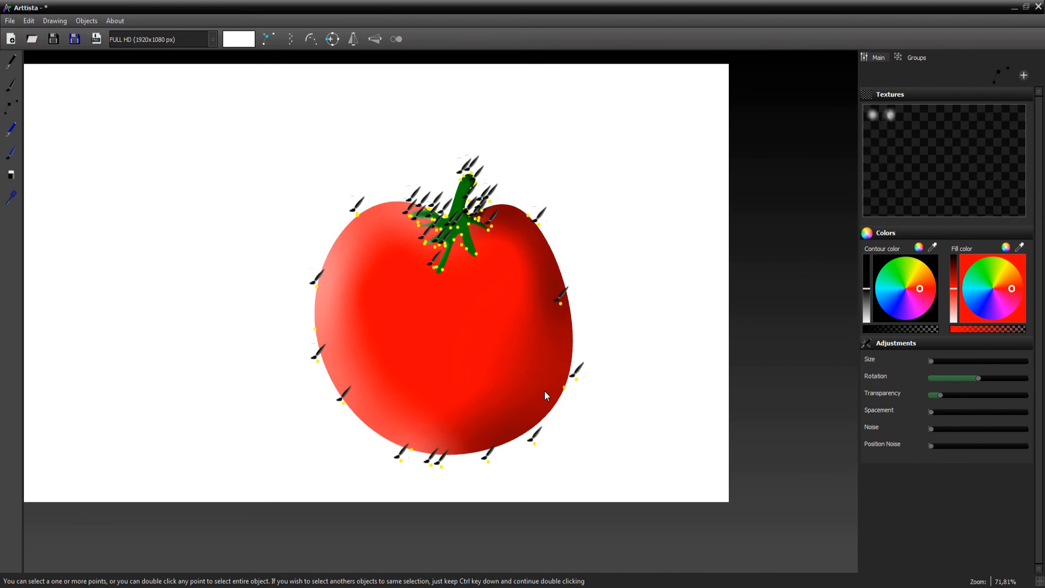
drag(544, 391, 299, 397)
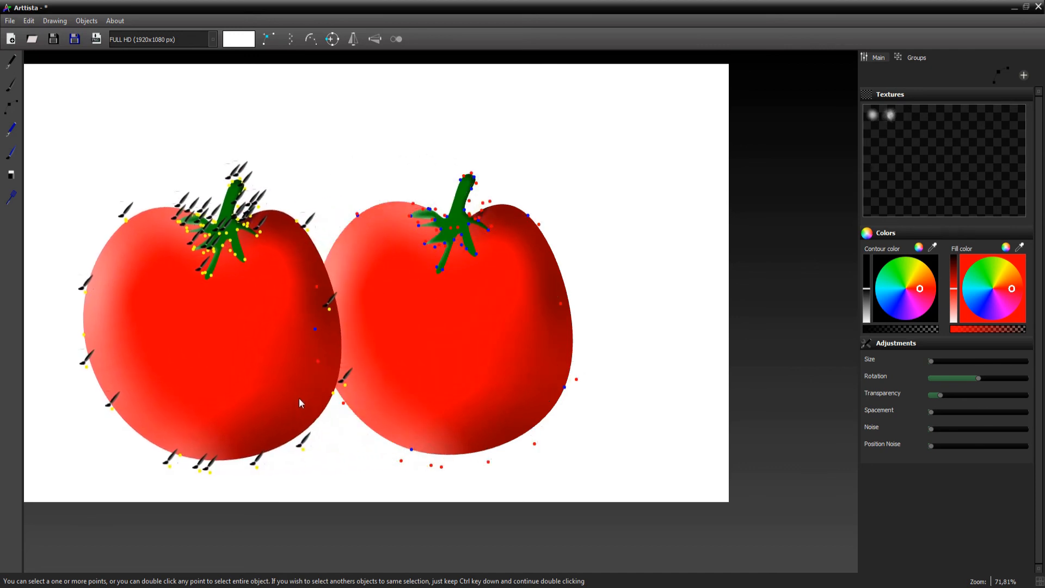
drag(218, 433, 265, 439)
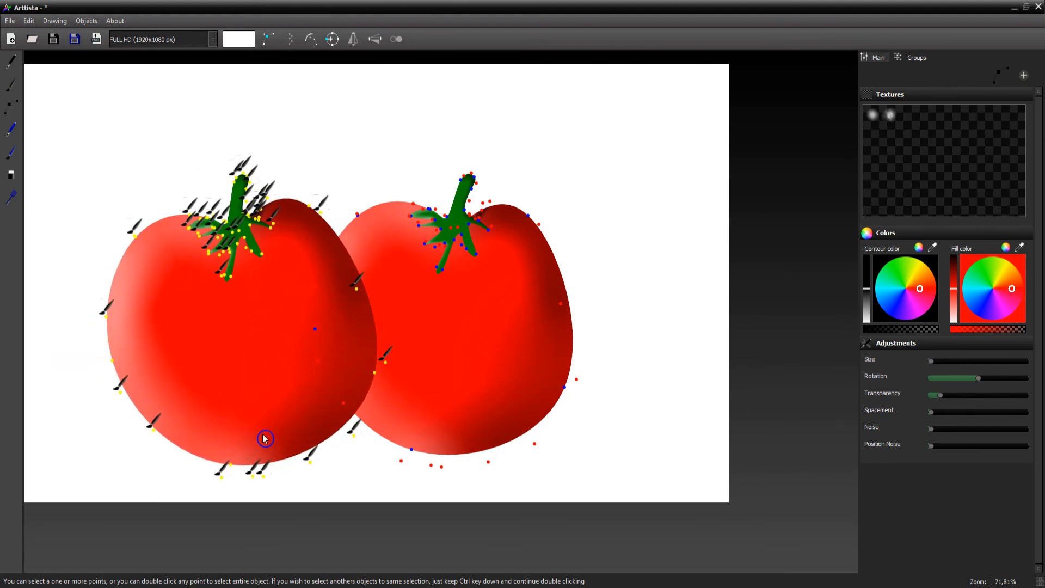
key(Tab)
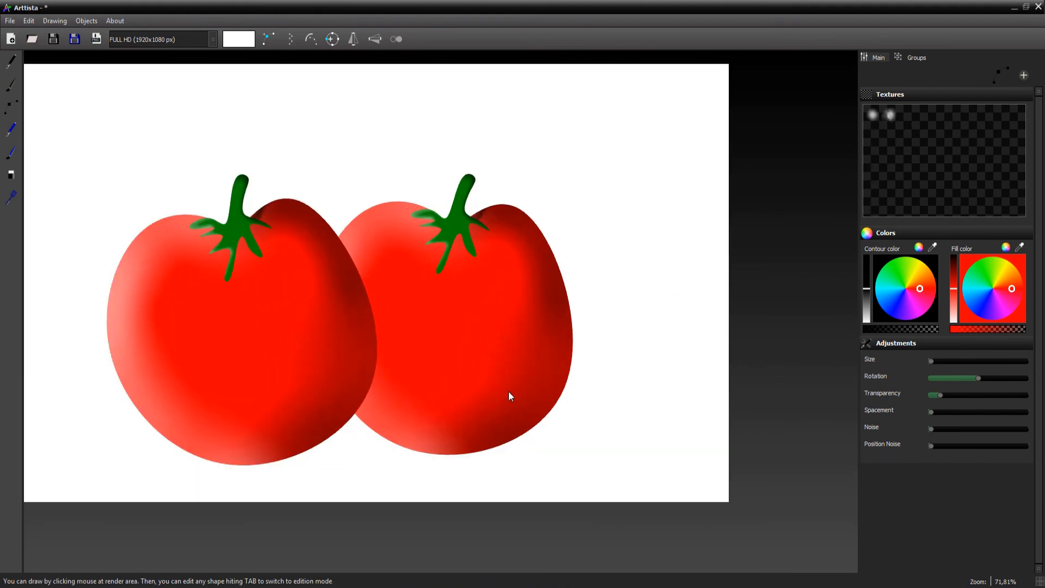
Duplicate the original tomato to its right and send the copy behind the original
key(Tab)
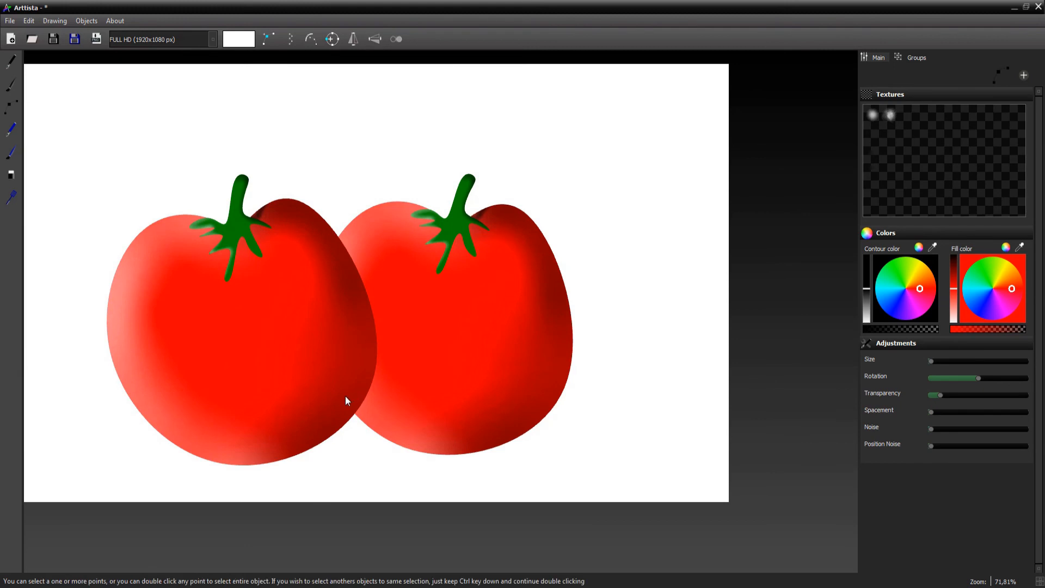
double_click(345, 402)
drag(428, 362, 565, 368)
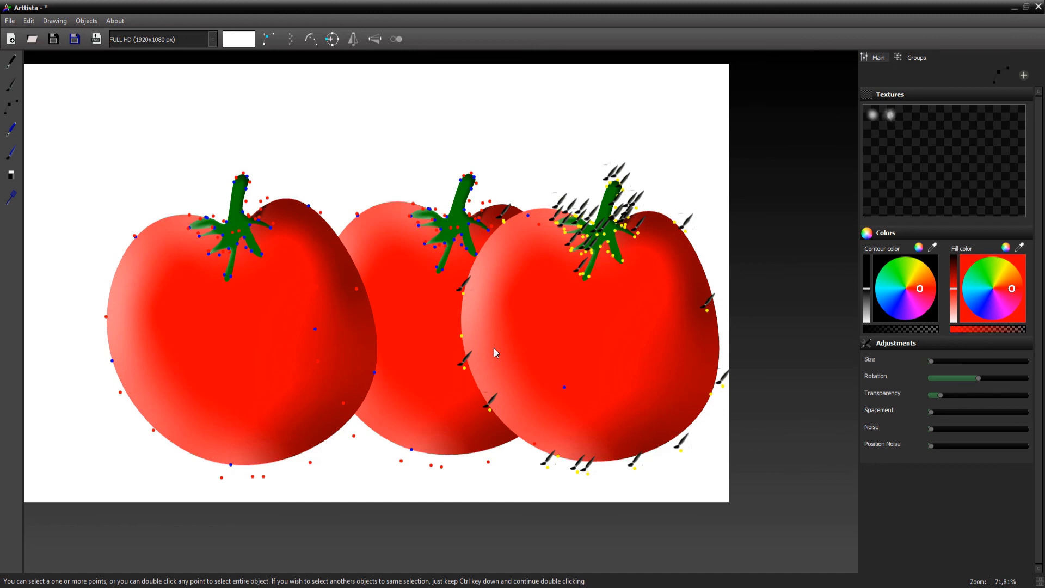
key(Page_Down)
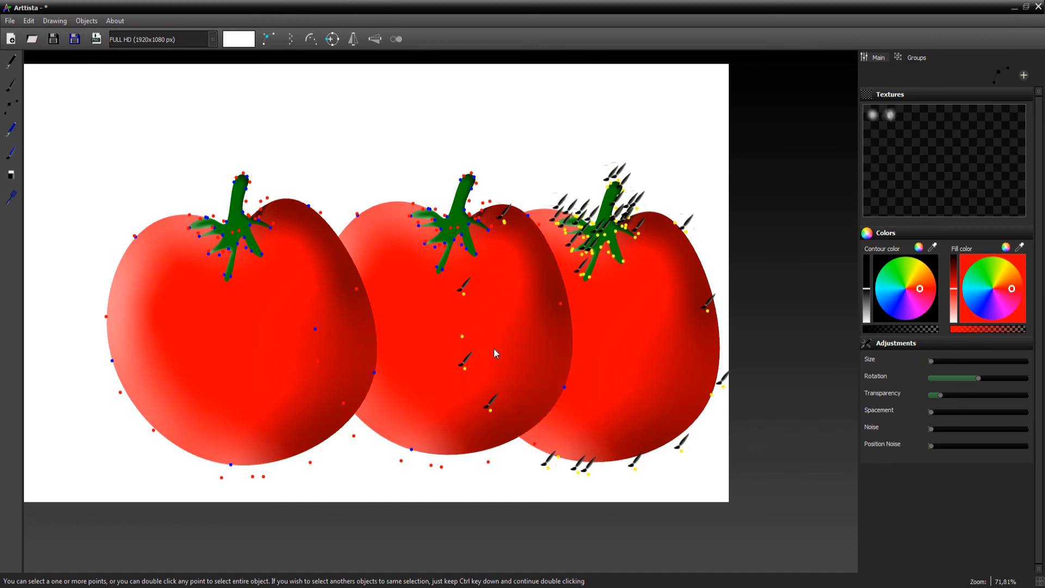
Shrink the rightmost tomato, tilt it clockwise and lower it so it sits partly behind the middle tomato
scroll(576, 398, down, 7)
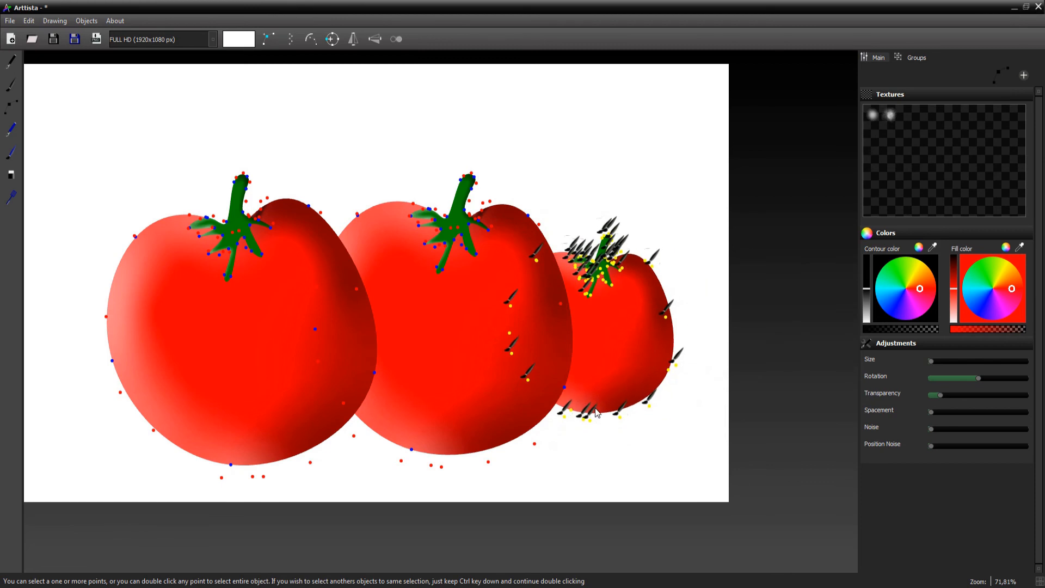
scroll(595, 408, up, 3)
mouse_move(596, 408)
mouse_down()
mouse_move(562, 421)
mouse_move(557, 437)
mouse_up()
key(Tab)
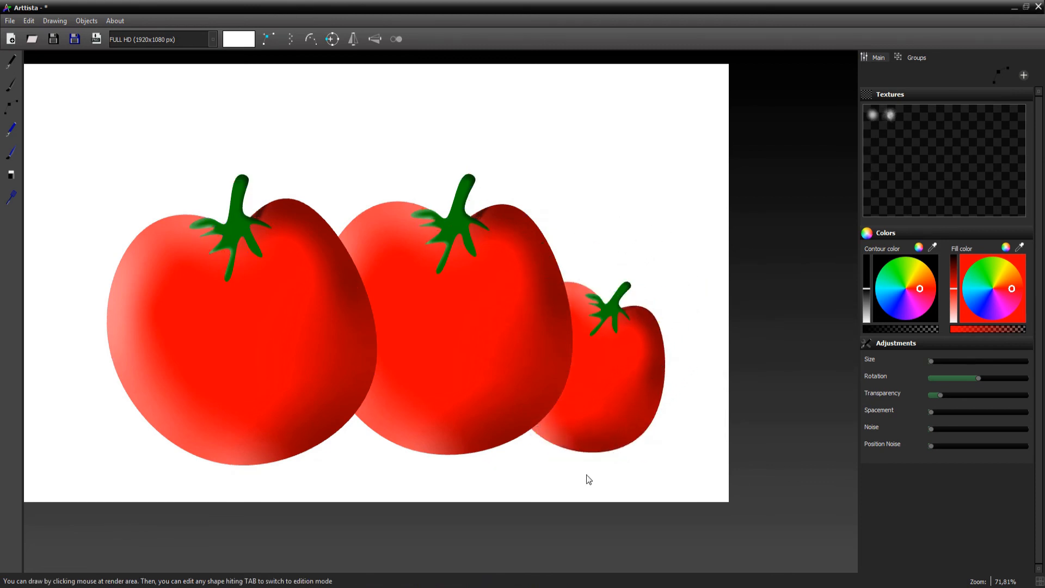
scroll(580, 408, down, 1)
scroll(581, 408, up, 1)
Paint a black shadow with a larger soft brush on the middle tomato along its overlap with the left tomato
key(Tab)
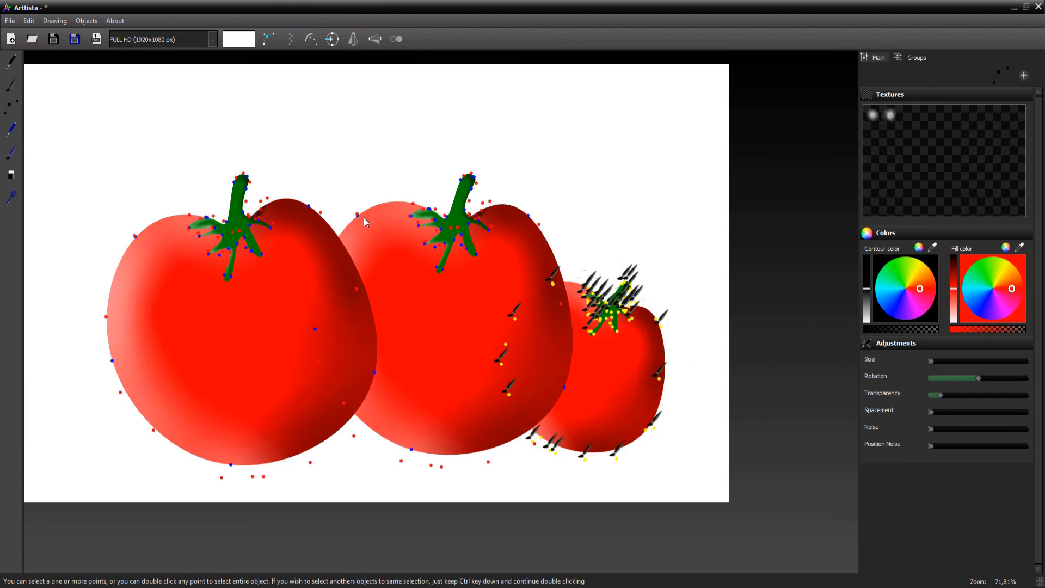
click(11, 84)
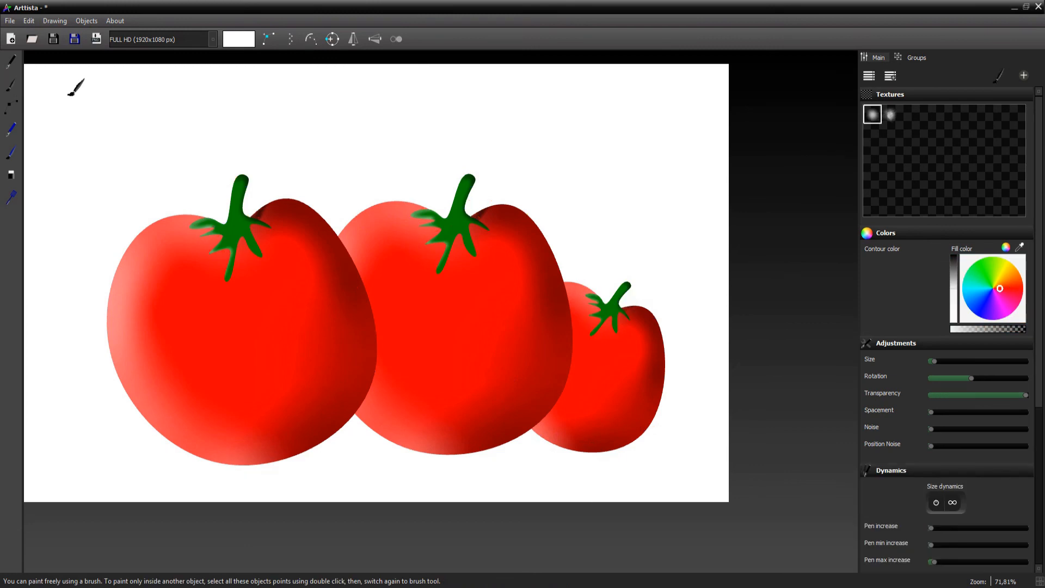
click(951, 271)
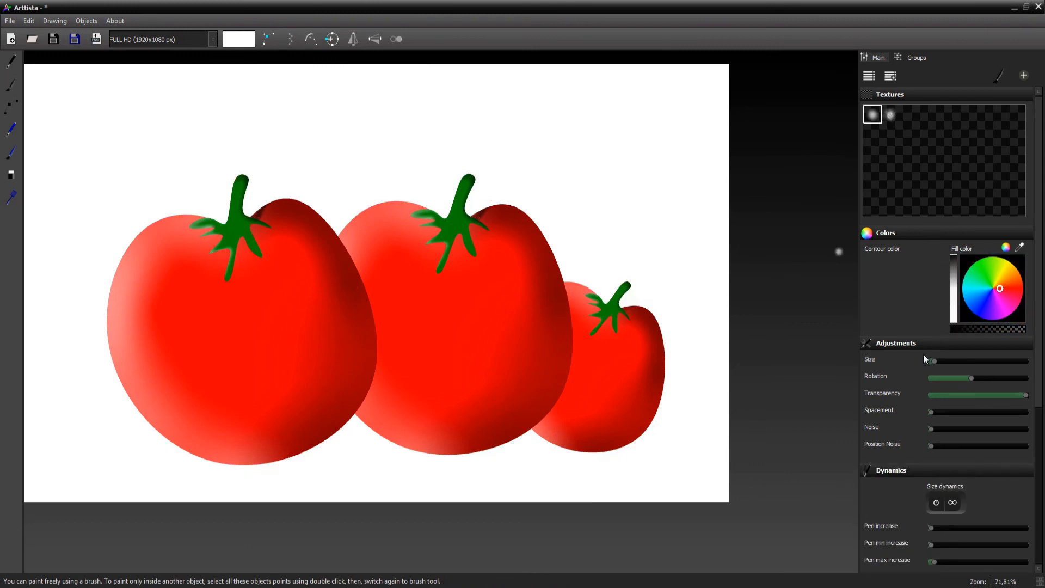
drag(931, 360, 952, 364)
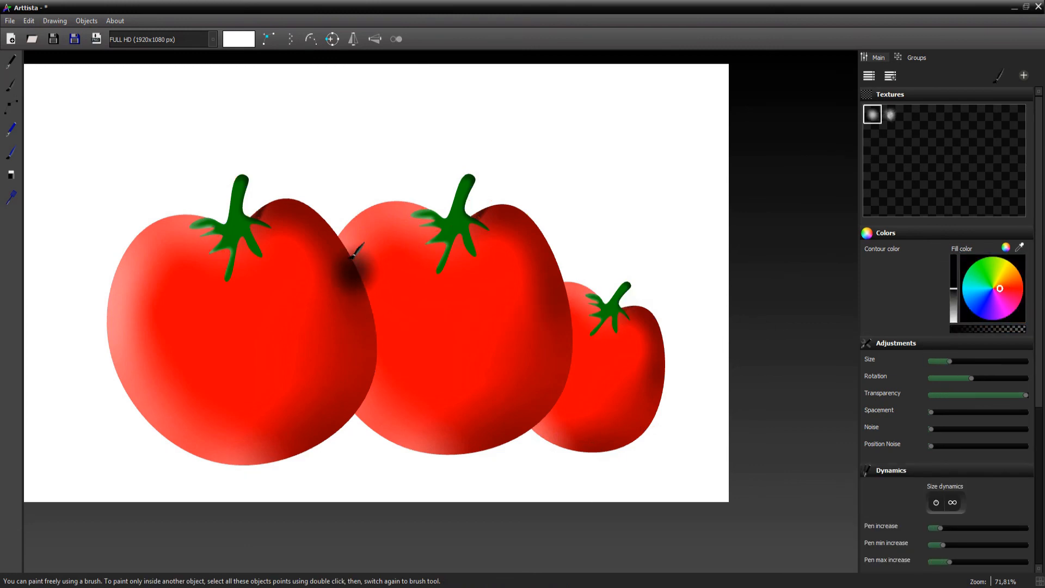
mouse_move(344, 235)
mouse_down()
mouse_move(360, 286)
mouse_move(357, 426)
mouse_move(382, 440)
mouse_move(384, 414)
mouse_up()
key(Escape)
Apply the second brush texture to the middle tomato's black shadow stroke and lower the stroke's opacity
double_click(381, 457)
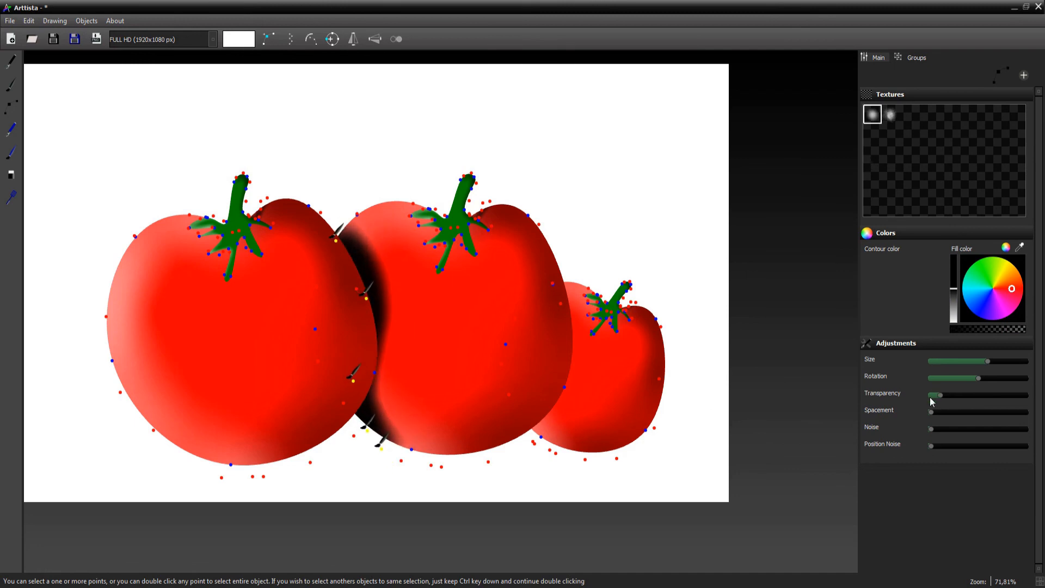
click(893, 120)
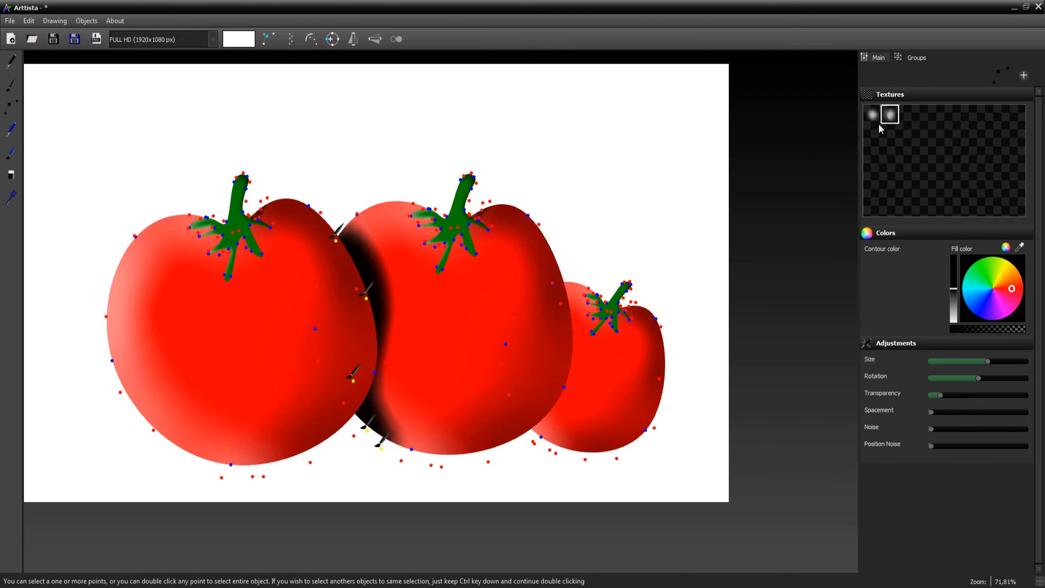
drag(984, 328, 961, 331)
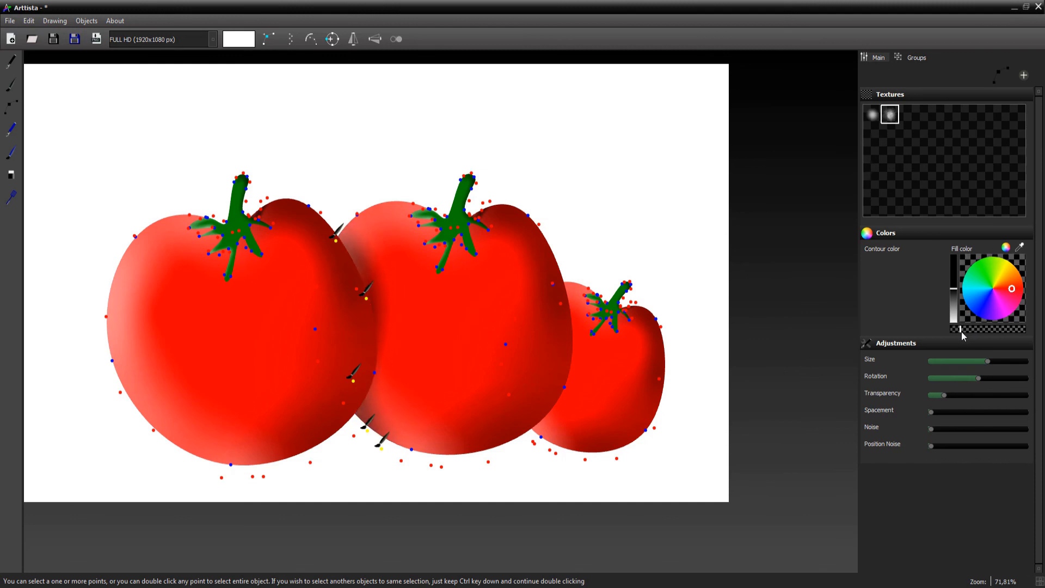
Reshape the middle tomato's black shadow stroke by repositioning one of its lower points along the overlap
click(412, 439)
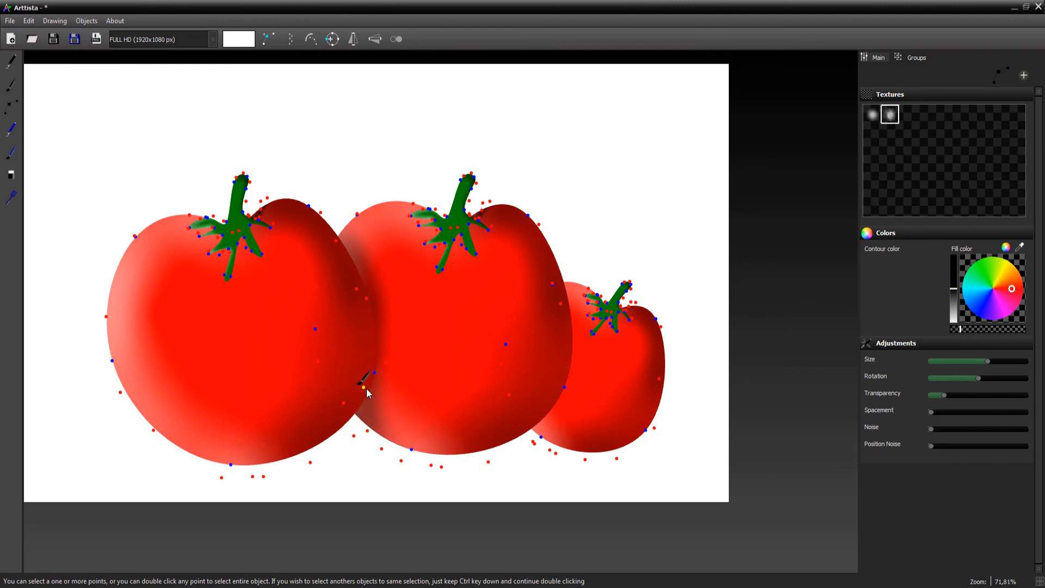
key(Tab)
key(Tab)
click(378, 387)
key(Tab)
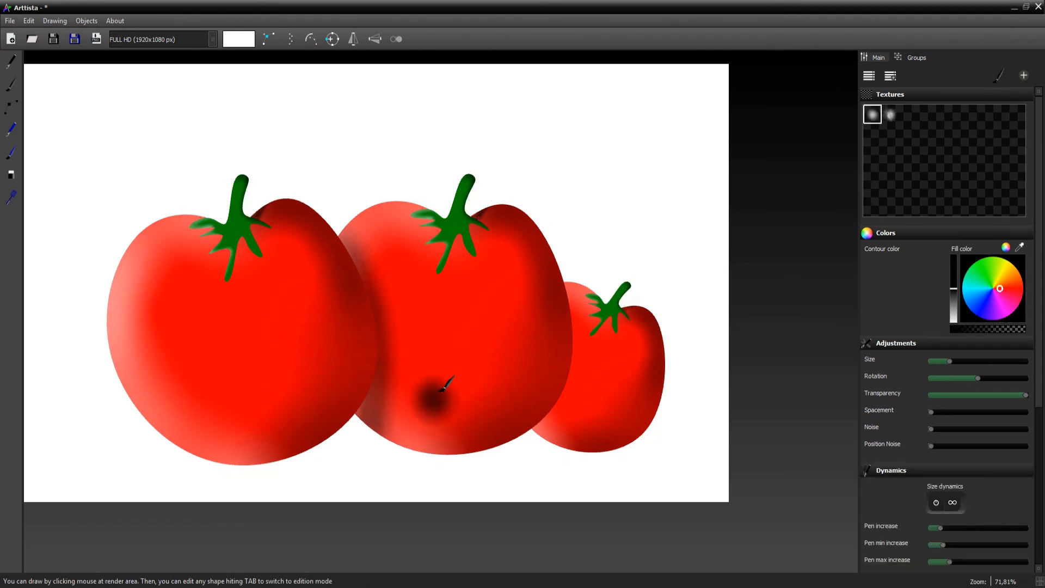
Select all three tomatoes with their shading and move them slightly up and to the left on the canvas
scroll(443, 401, down, 2)
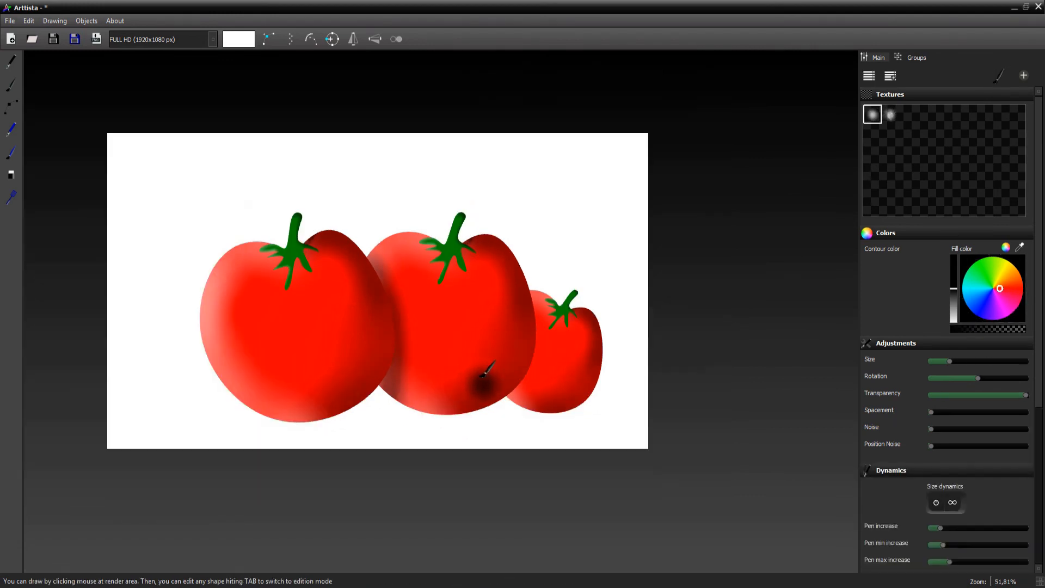
key(Tab)
mouse_move(158, 187)
mouse_down()
mouse_move(623, 454)
mouse_move(590, 420)
mouse_up()
key(Tab)
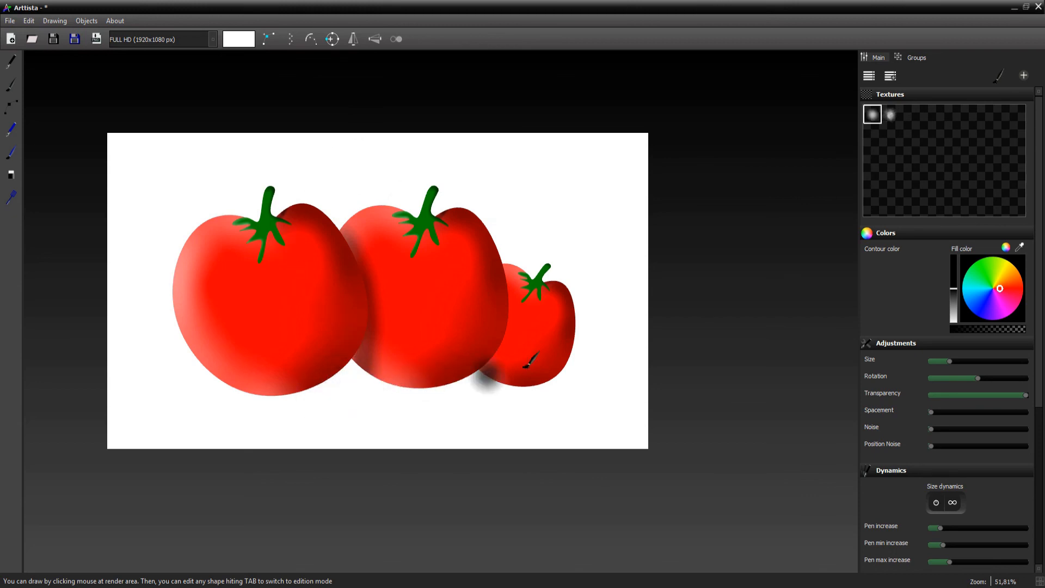
Paint a long black shadow along the base of all three tomatoes with the second brush texture and a larger brush
click(11, 85)
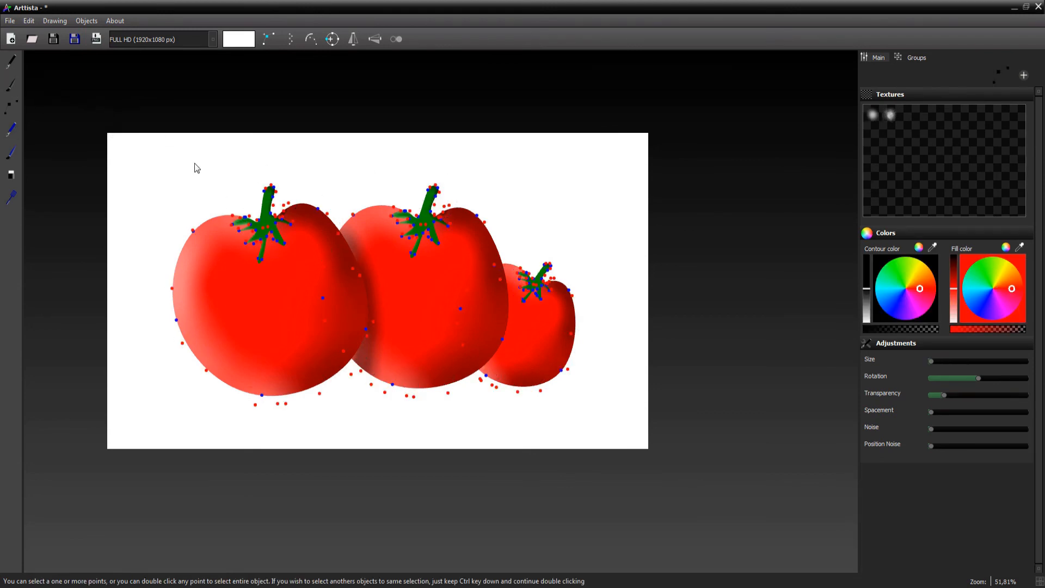
click(10, 85)
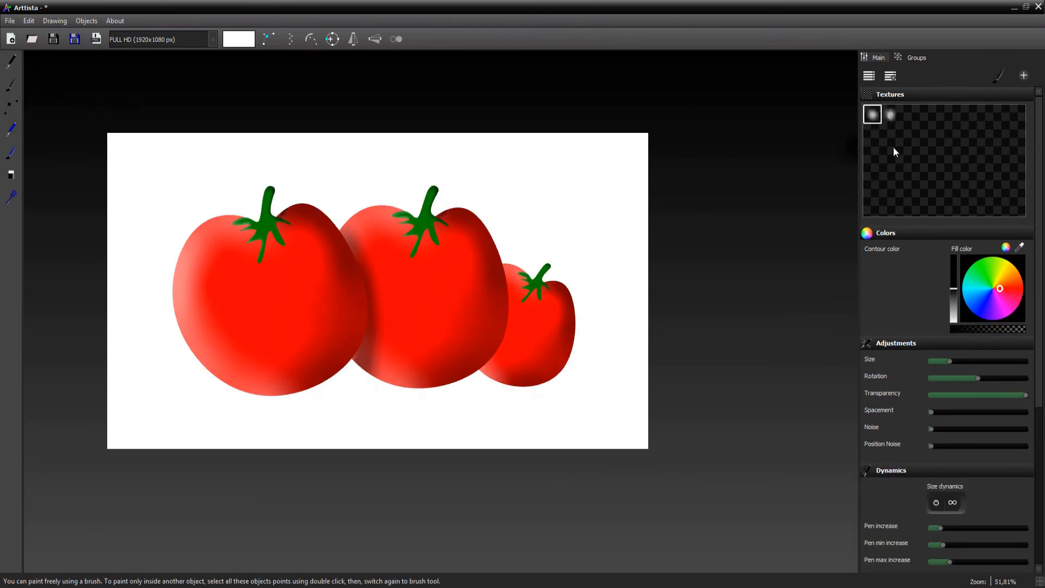
click(891, 114)
drag(952, 361, 964, 359)
key(Escape)
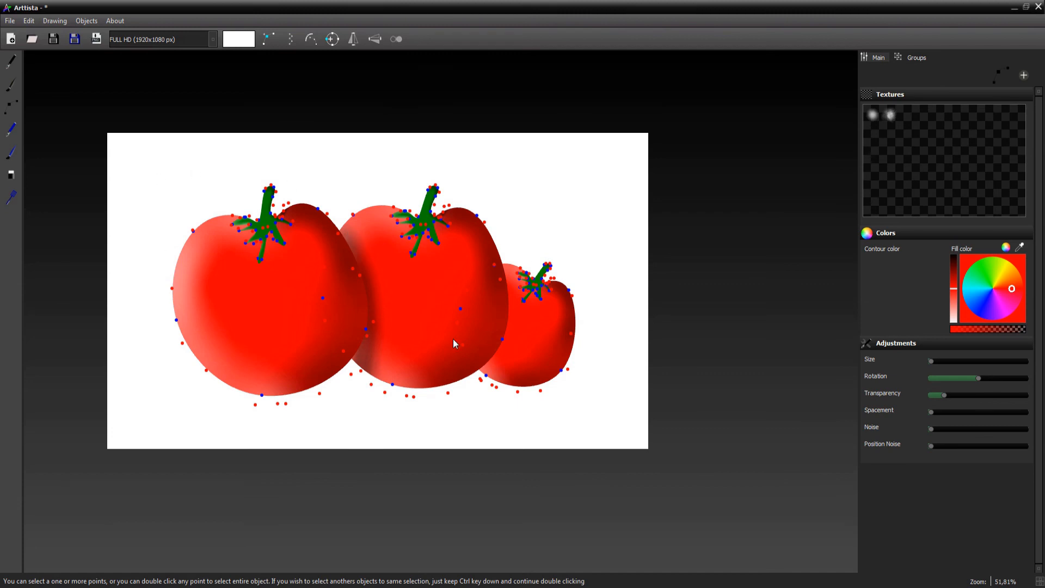
key(Tab)
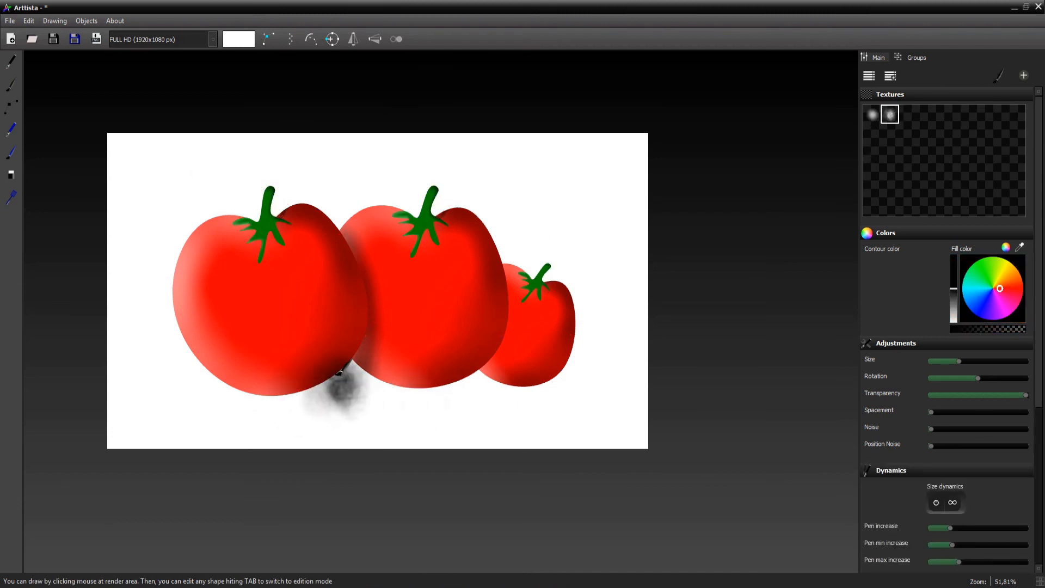
mouse_move(338, 376)
mouse_down()
mouse_move(256, 384)
mouse_move(590, 373)
mouse_move(482, 407)
mouse_move(474, 435)
mouse_move(496, 426)
mouse_move(472, 402)
mouse_up()
Send the black base shadow behind the tomatoes and shift it up and to the right
key(Tab)
double_click(483, 420)
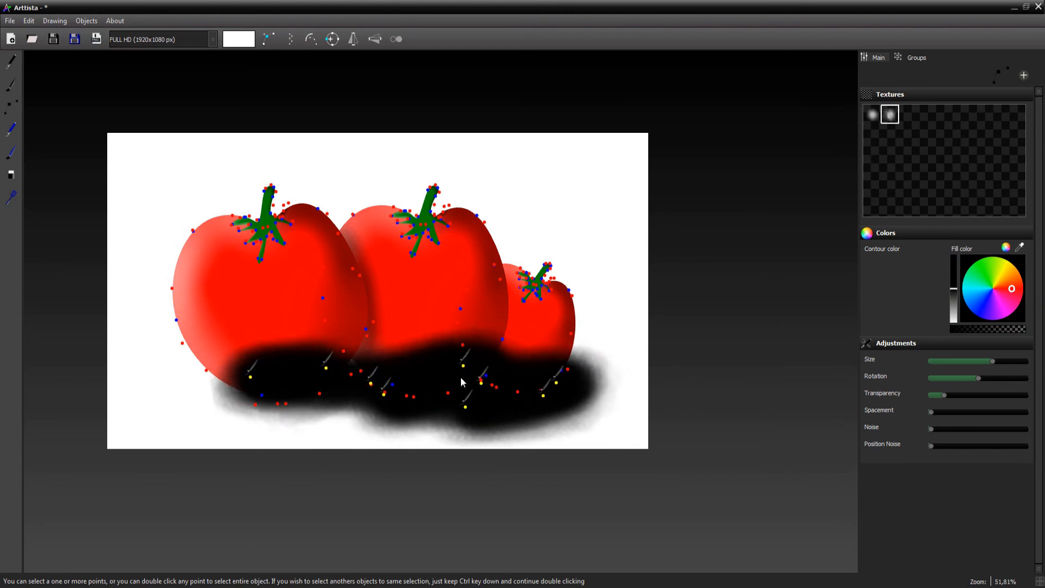
key(End)
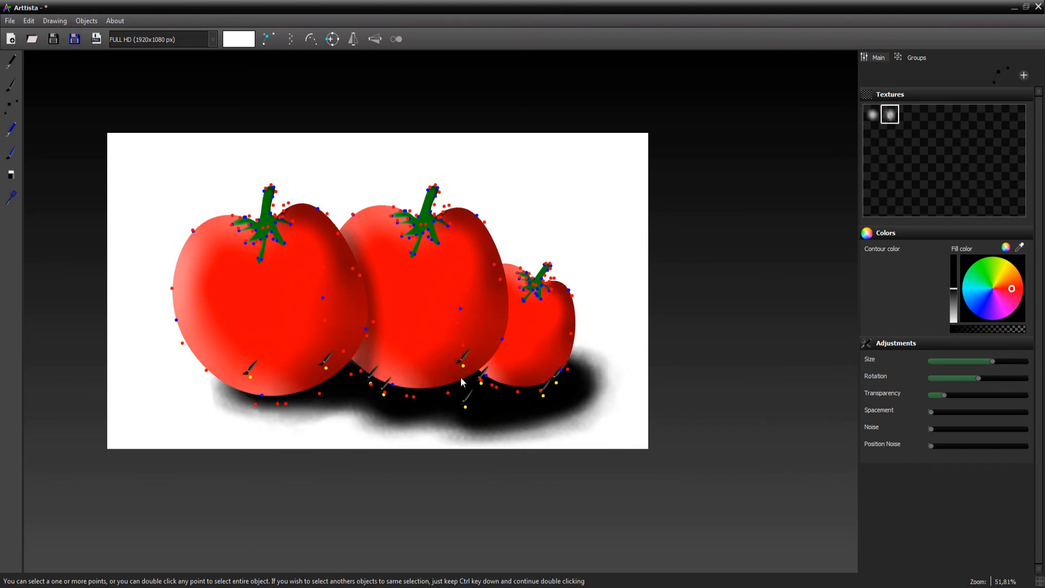
mouse_move(475, 447)
mouse_down()
mouse_move(494, 423)
mouse_move(486, 435)
mouse_up()
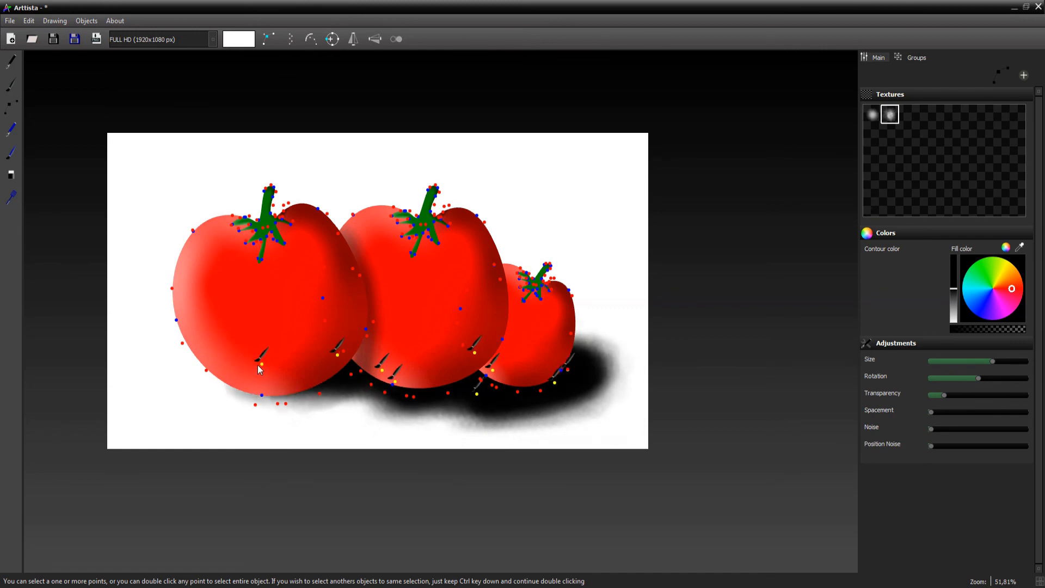
drag(258, 365, 263, 374)
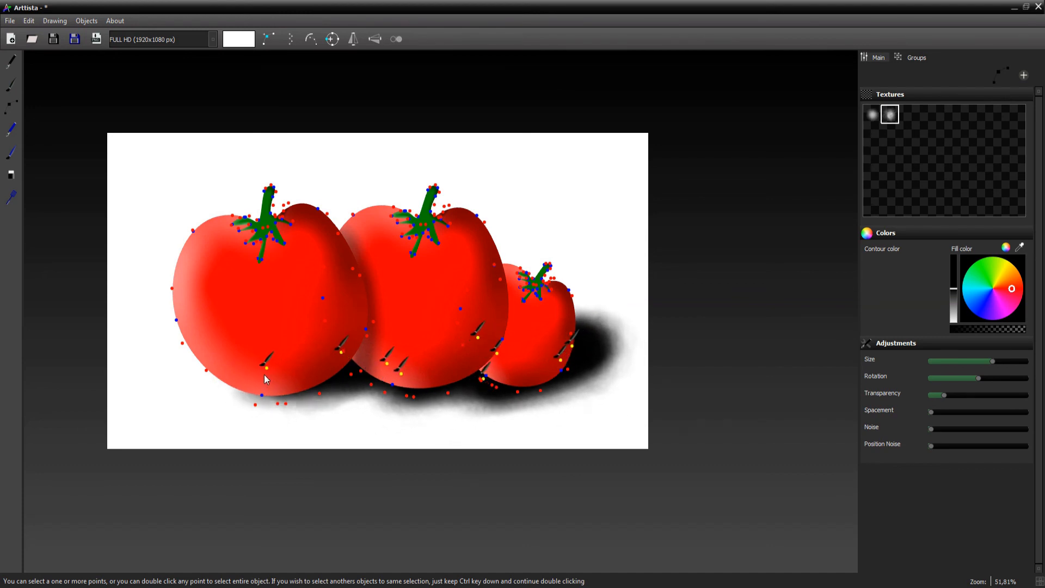
Lower the cast shadow's opacity and reposition its end points around the base of the smallest tomato
drag(985, 330, 970, 330)
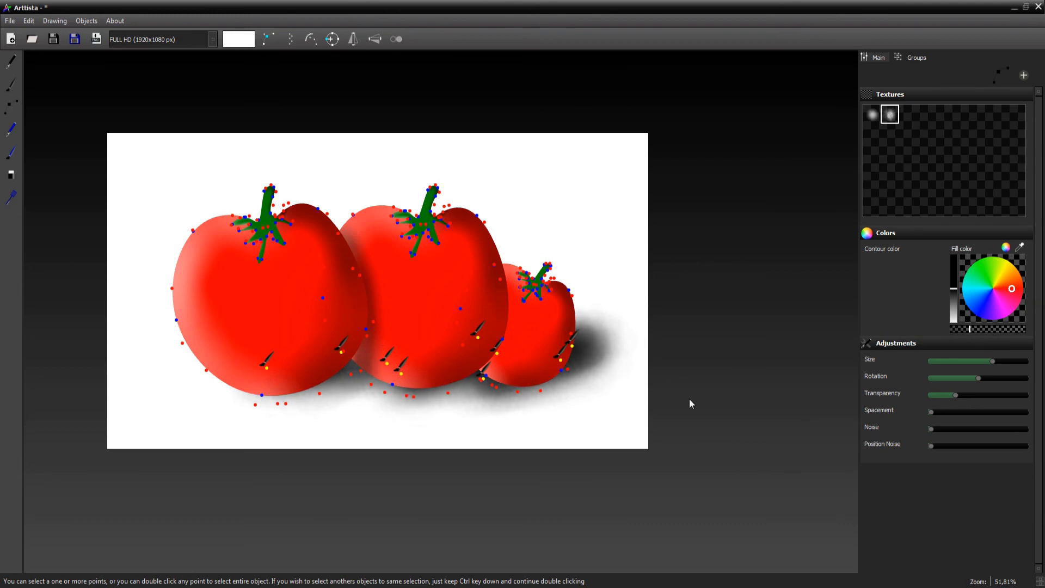
click(594, 388)
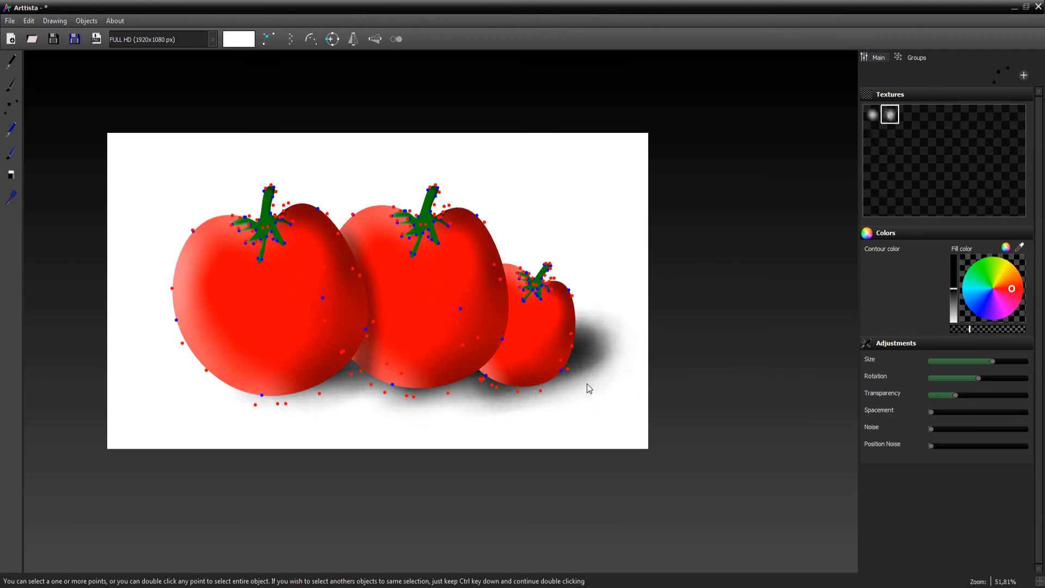
click(584, 349)
drag(586, 352, 580, 352)
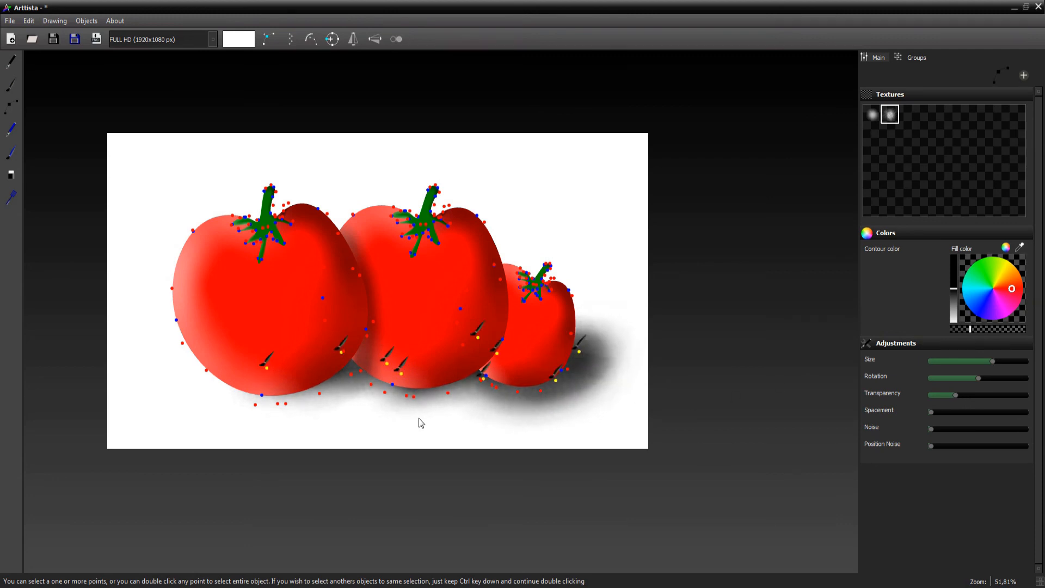
Reshape the cast shadow by moving points beneath the left and middle tomatoes and nudging the whole stroke left
drag(403, 375, 330, 372)
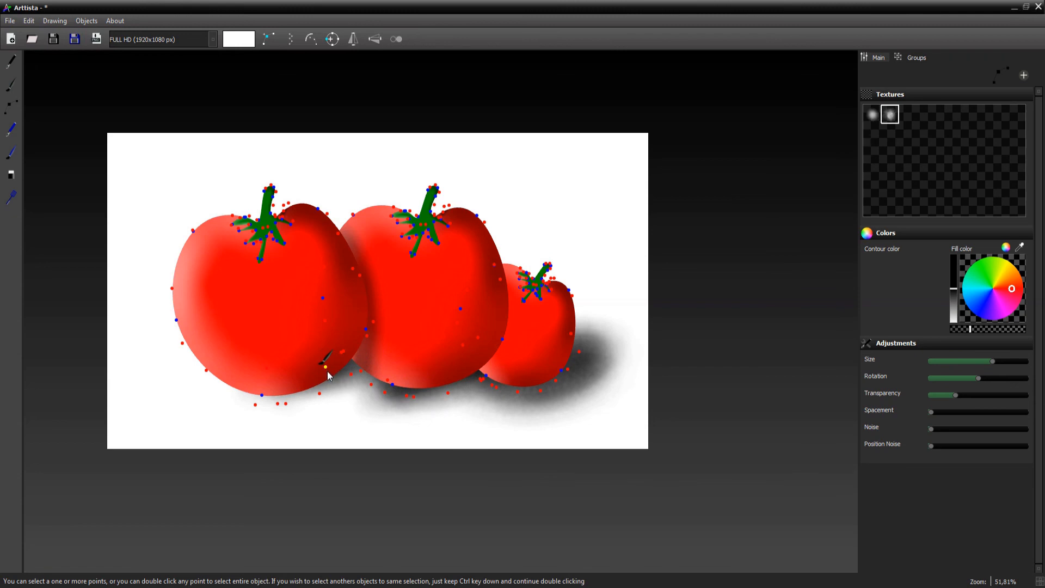
double_click(326, 368)
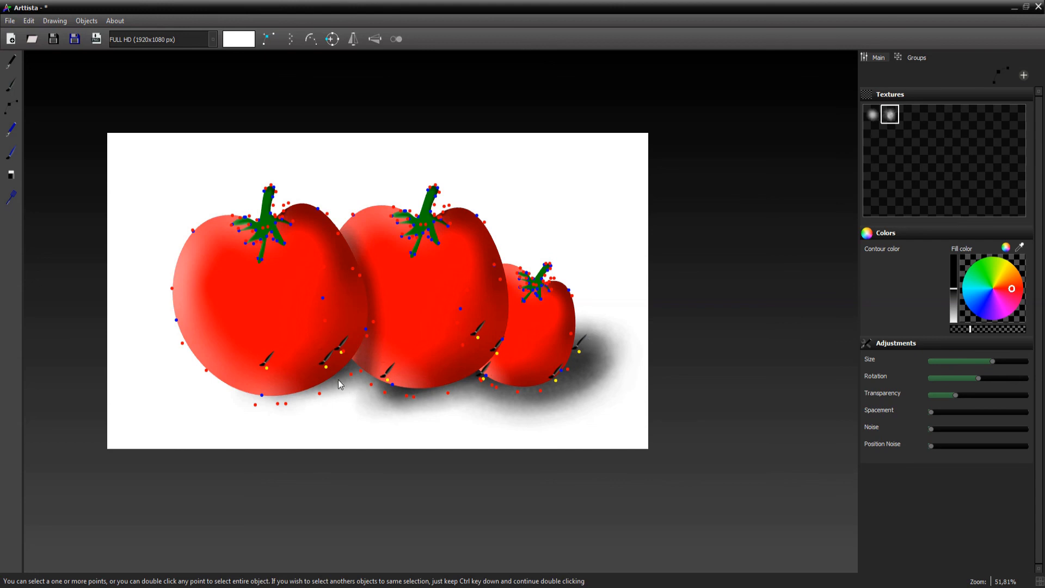
drag(325, 369, 319, 366)
click(380, 407)
double_click(380, 380)
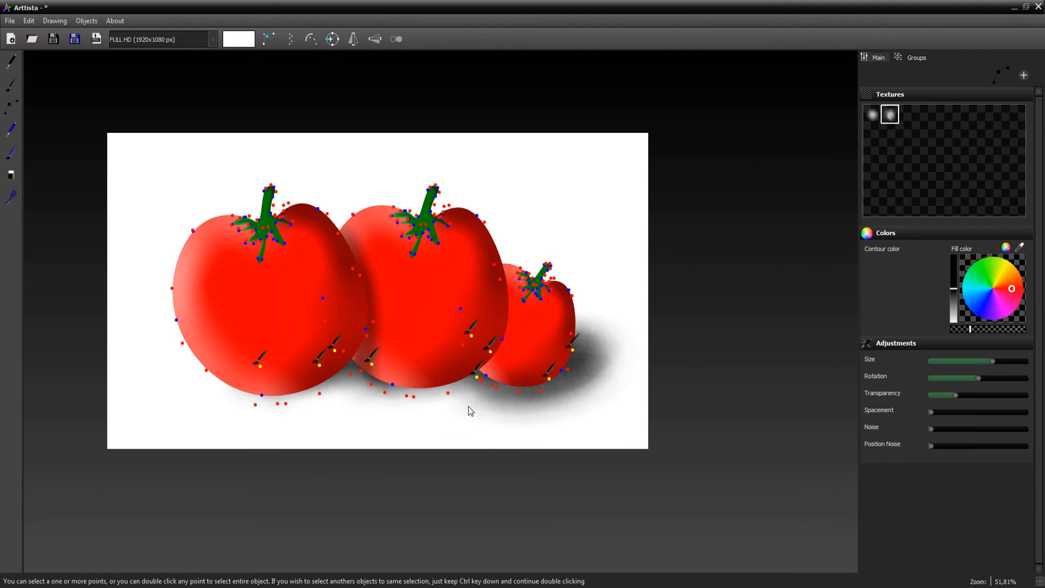
drag(471, 336, 439, 370)
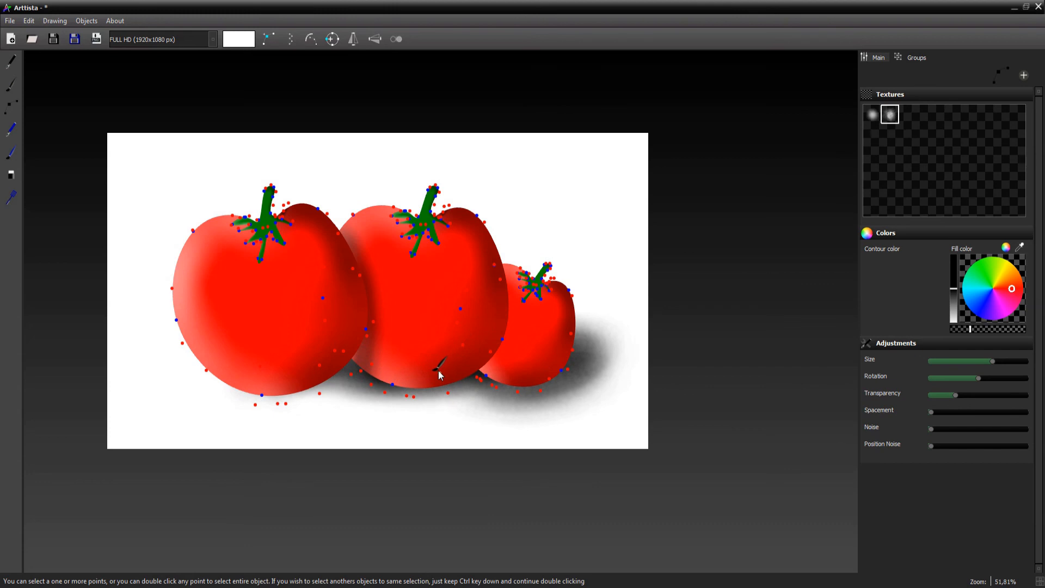
Raise the cast shadow's noise, and try position noise before resetting it to zero
mouse_move(930, 429)
mouse_down()
mouse_move(966, 431)
mouse_move(947, 432)
mouse_move(968, 419)
mouse_up()
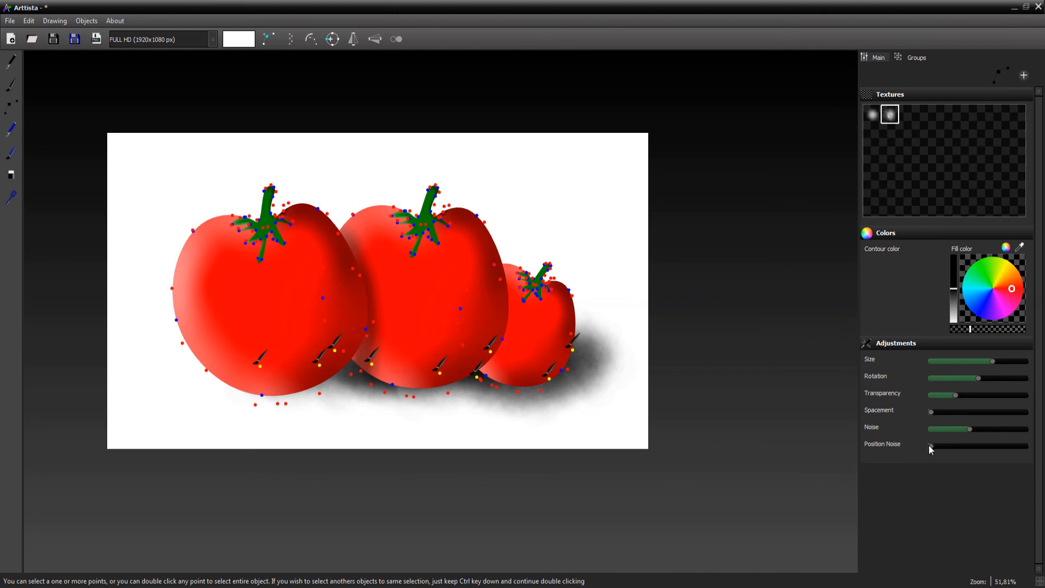
drag(929, 445, 990, 438)
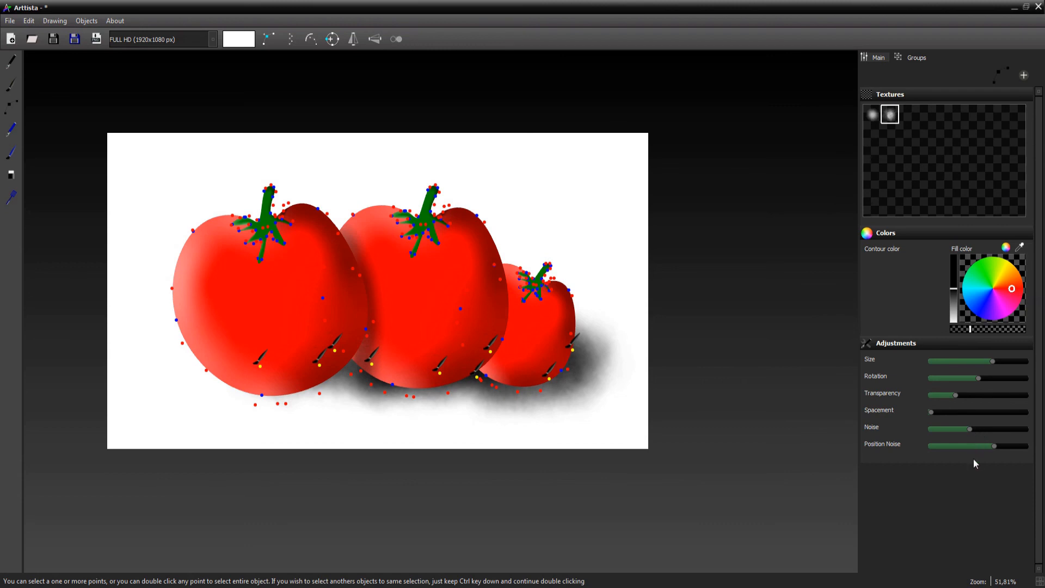
drag(993, 443, 887, 473)
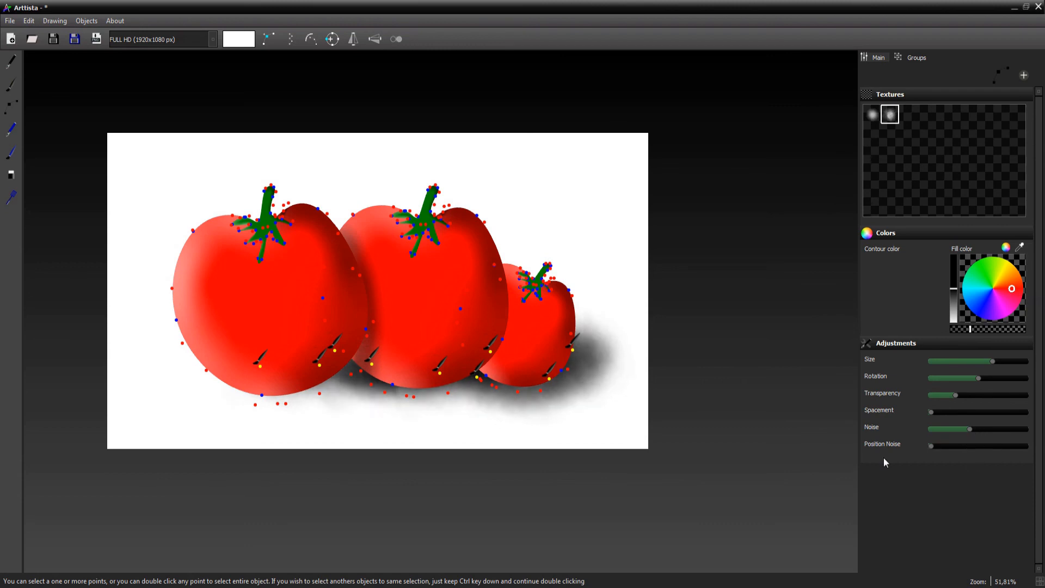
Move a cast shadow point along the base of the left tomato and slightly increase the stroke size
click(321, 418)
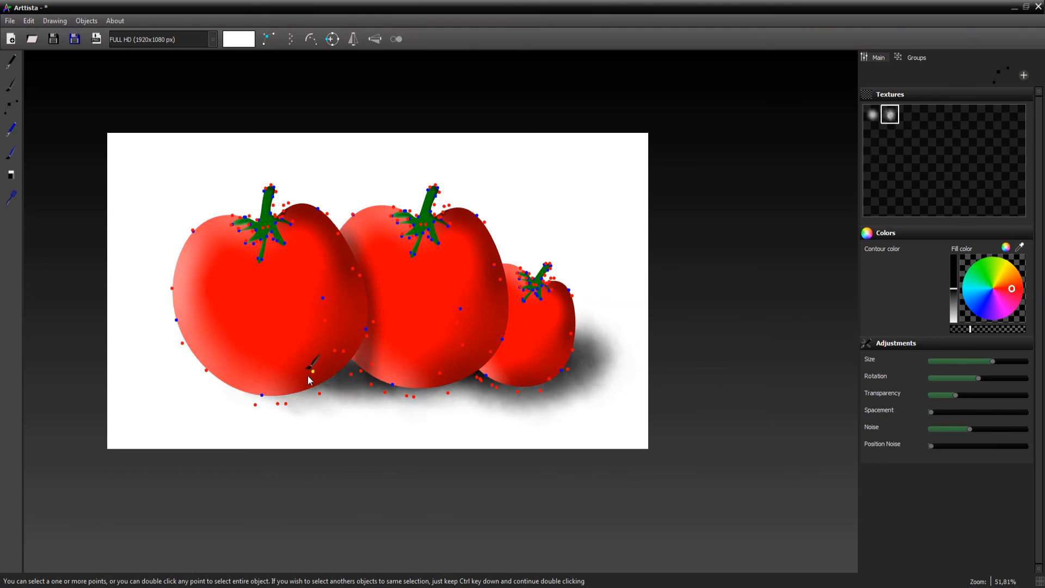
click(316, 368)
mouse_move(316, 367)
mouse_down()
mouse_move(357, 391)
mouse_move(262, 368)
mouse_move(244, 379)
mouse_move(332, 366)
mouse_up()
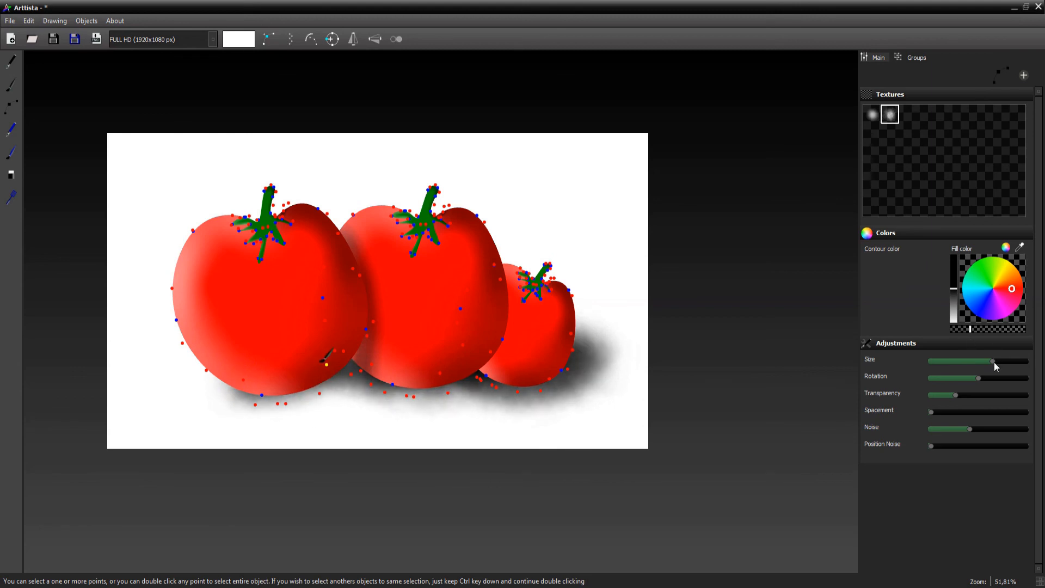
drag(997, 360, 1003, 364)
Reposition the cast shadow's leftmost point near the lower-left edge of the left tomato
key(Tab)
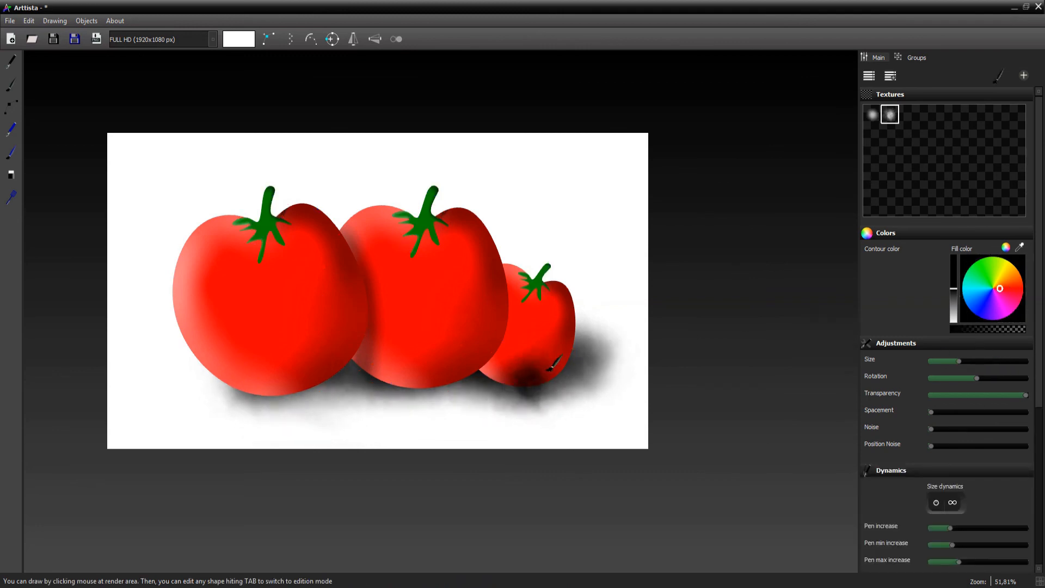
scroll(551, 375, down, 2)
key(Tab)
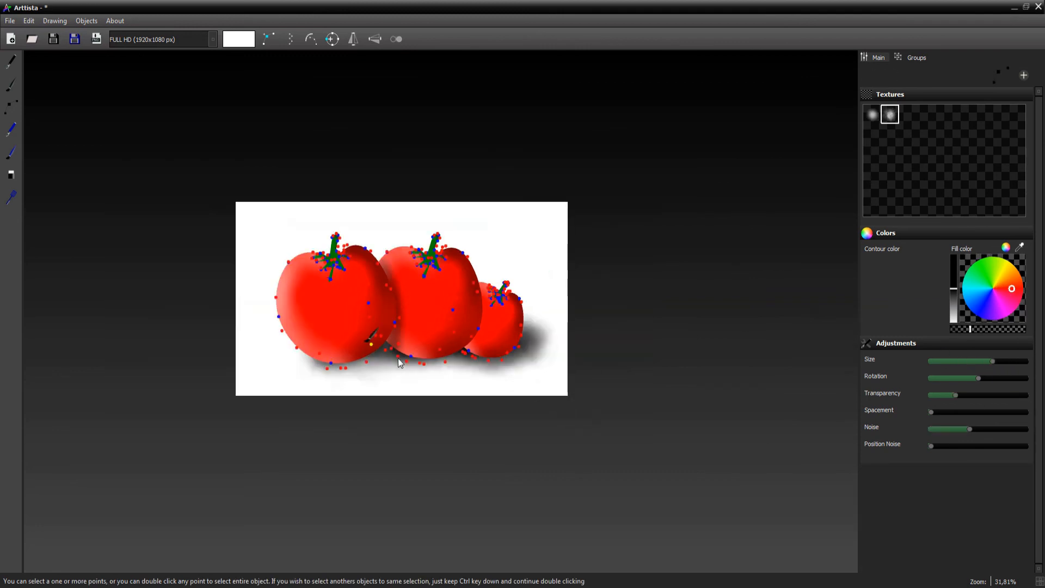
double_click(365, 349)
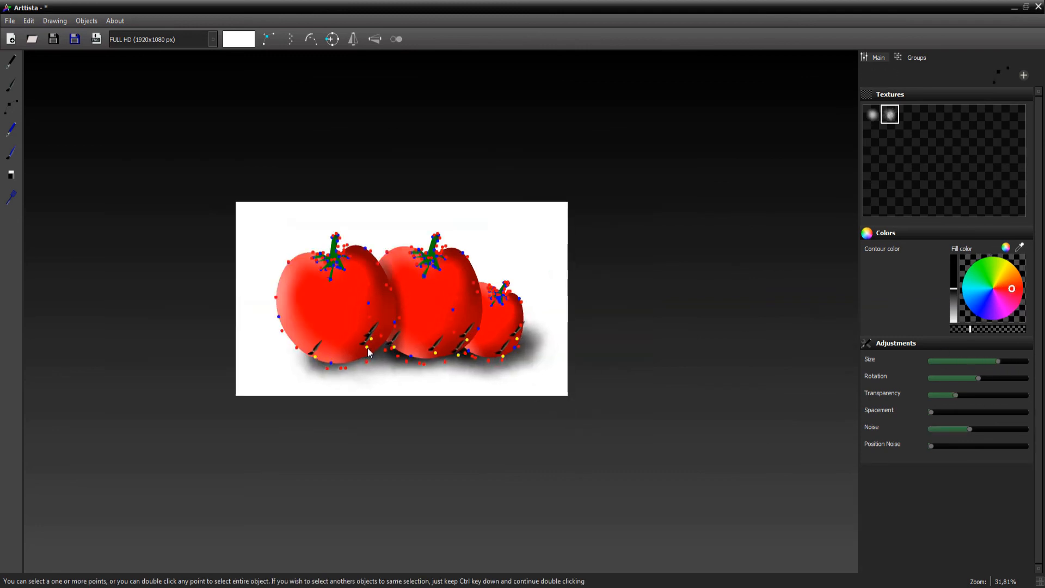
click(325, 354)
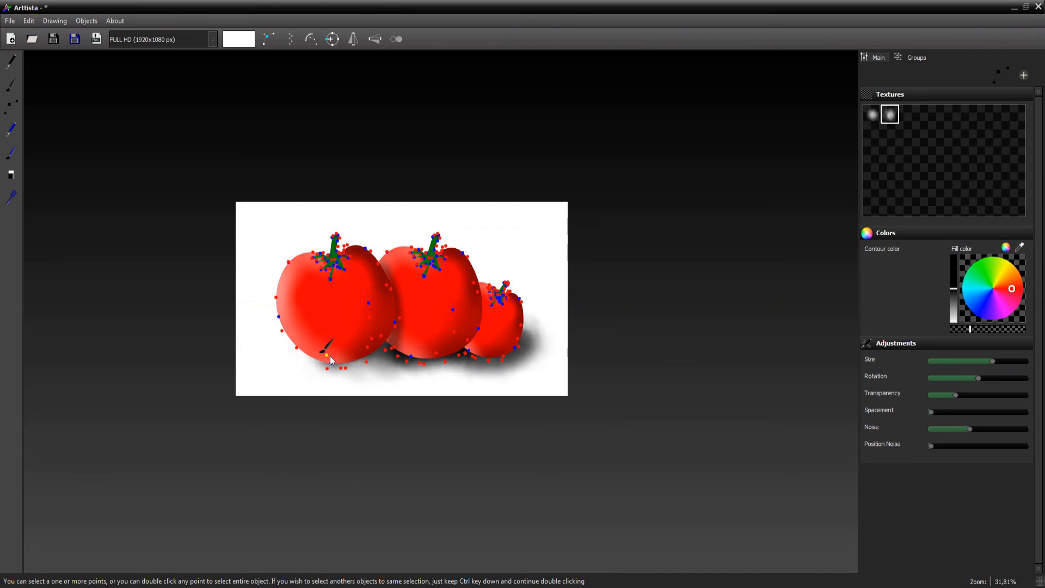
key(Tab)
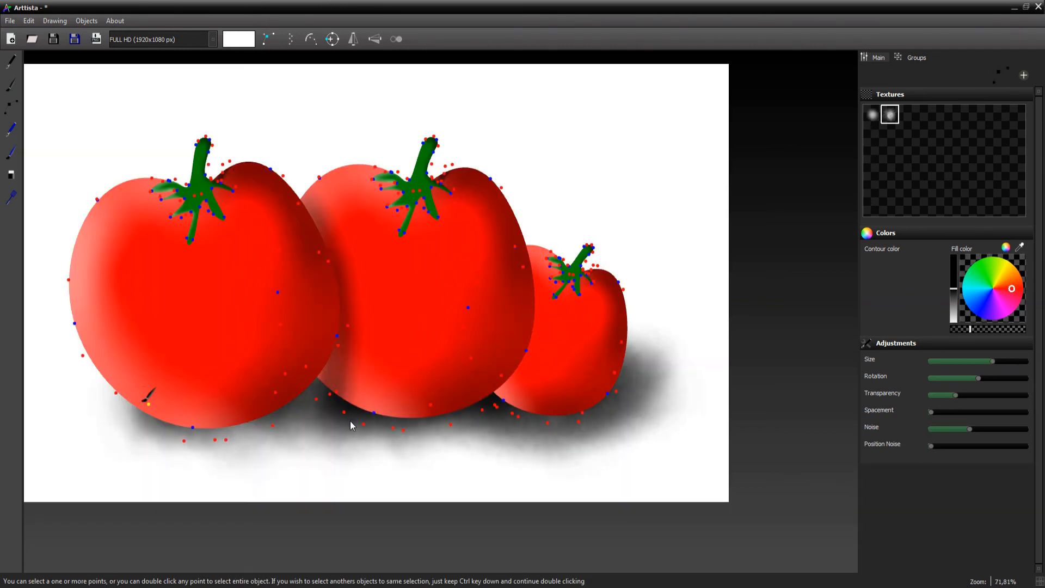
Slightly increase the size and opacity of the cast shadow stroke beneath the left tomato
click(268, 392)
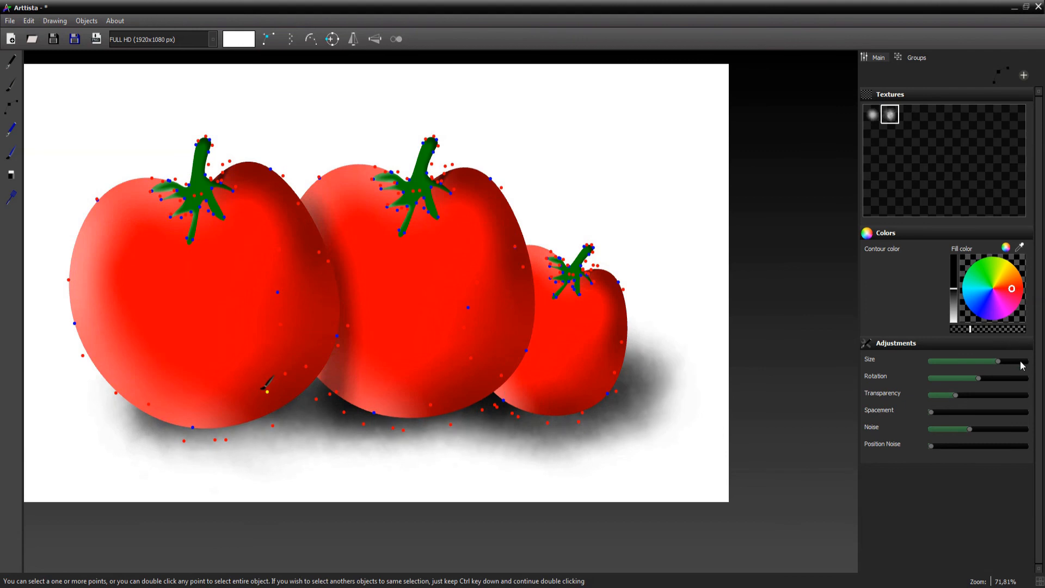
drag(998, 361, 1000, 361)
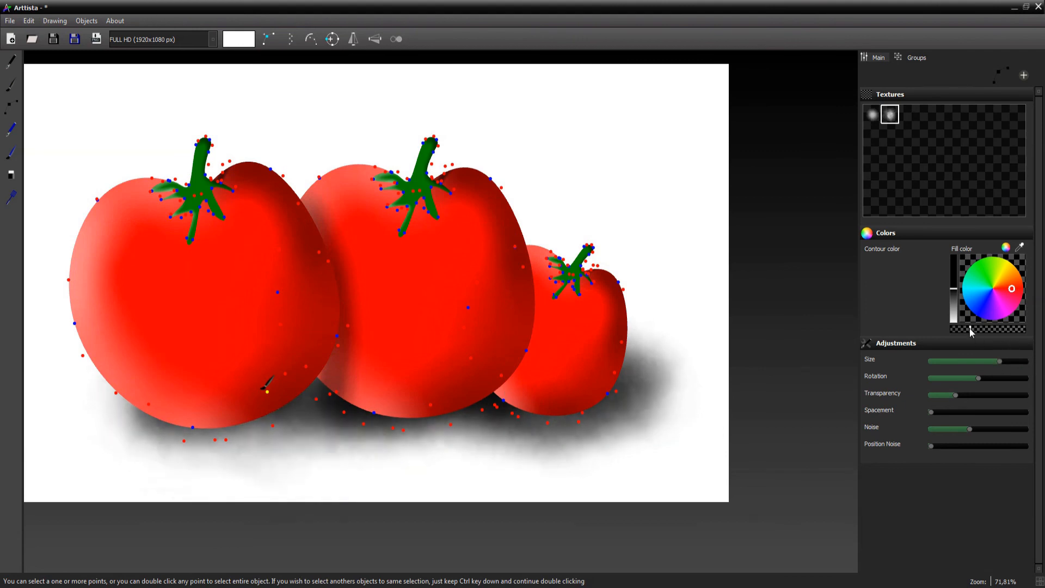
drag(969, 328, 972, 329)
key(Tab)
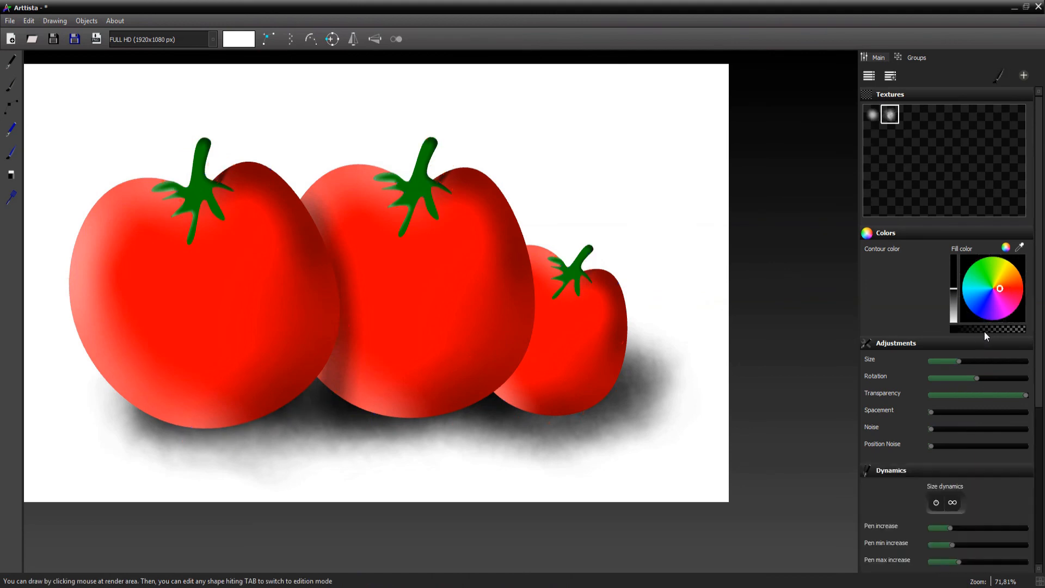
drag(498, 473, 490, 415)
scroll(490, 416, down, 2)
scroll(505, 424, up, 1)
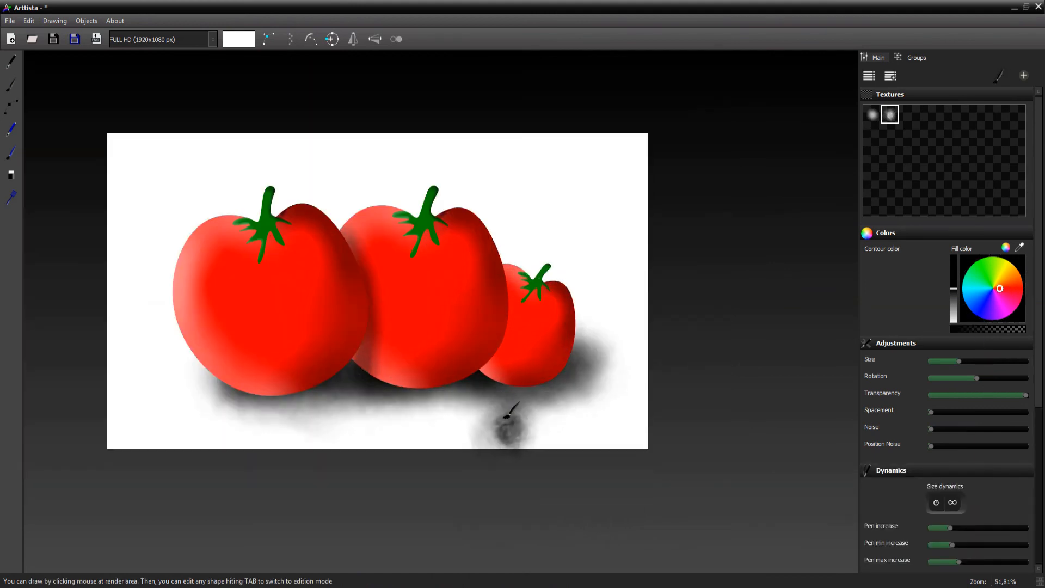
Try the canvas background in near-black #0b0b0b and in dark grey #2c2c2c
click(250, 41)
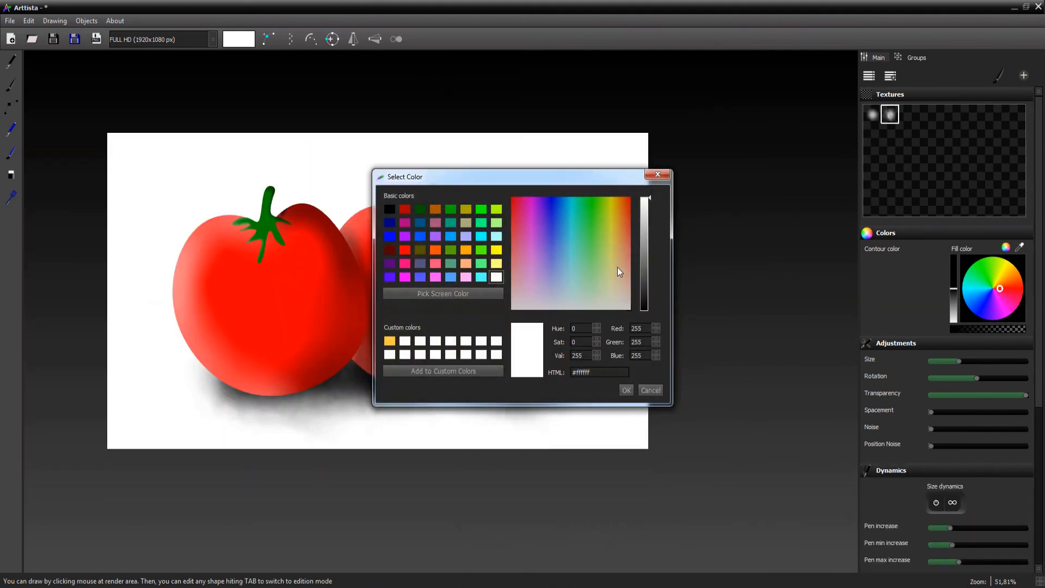
click(645, 305)
click(626, 390)
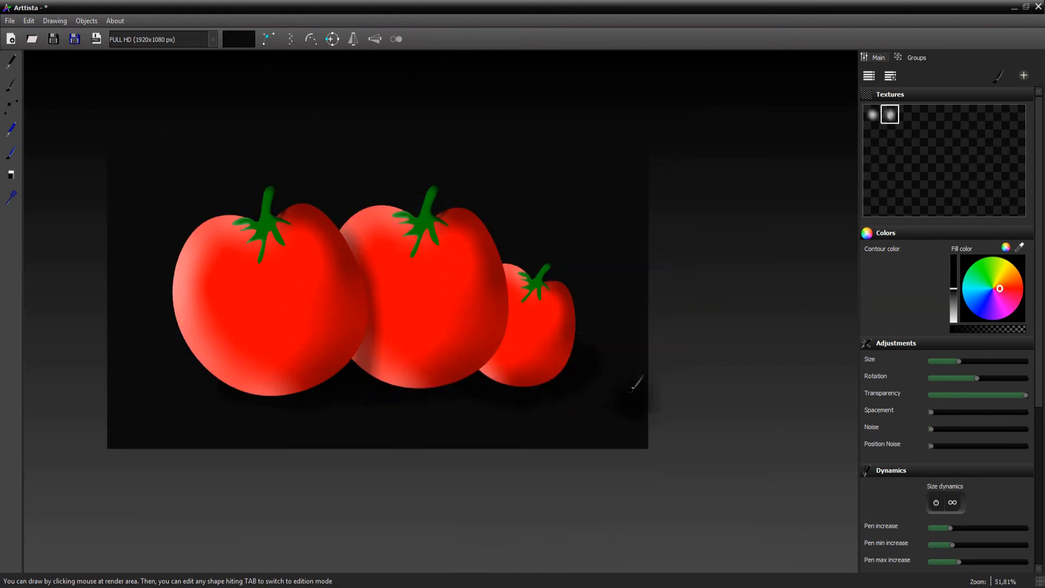
click(241, 45)
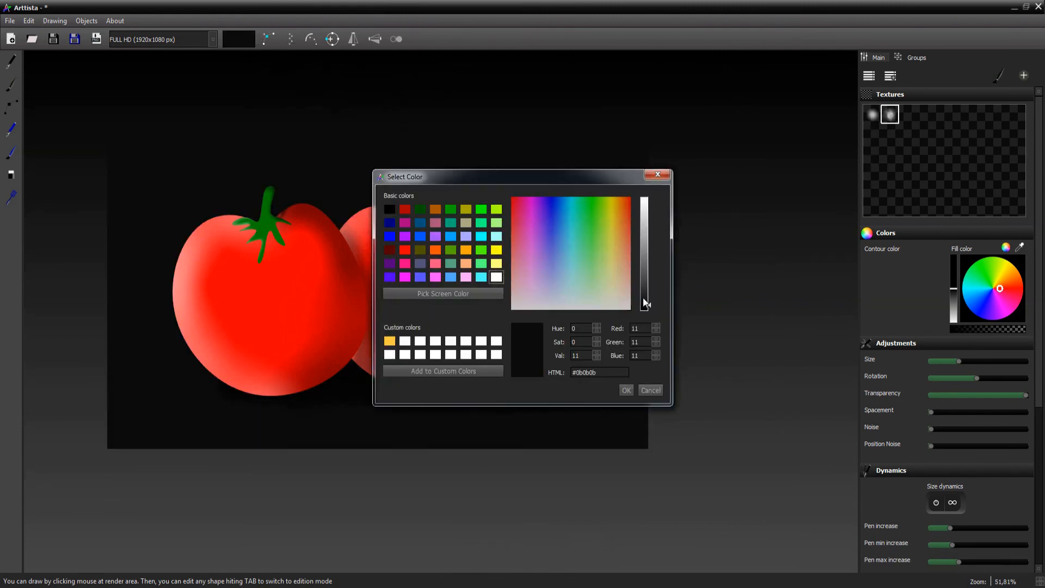
click(627, 390)
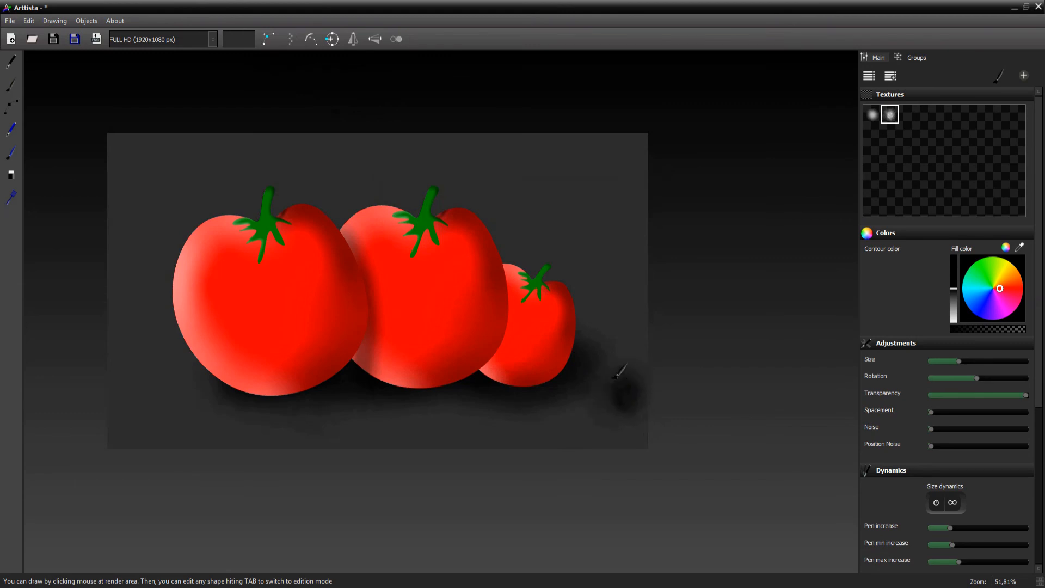
Set the canvas background back to white
click(245, 39)
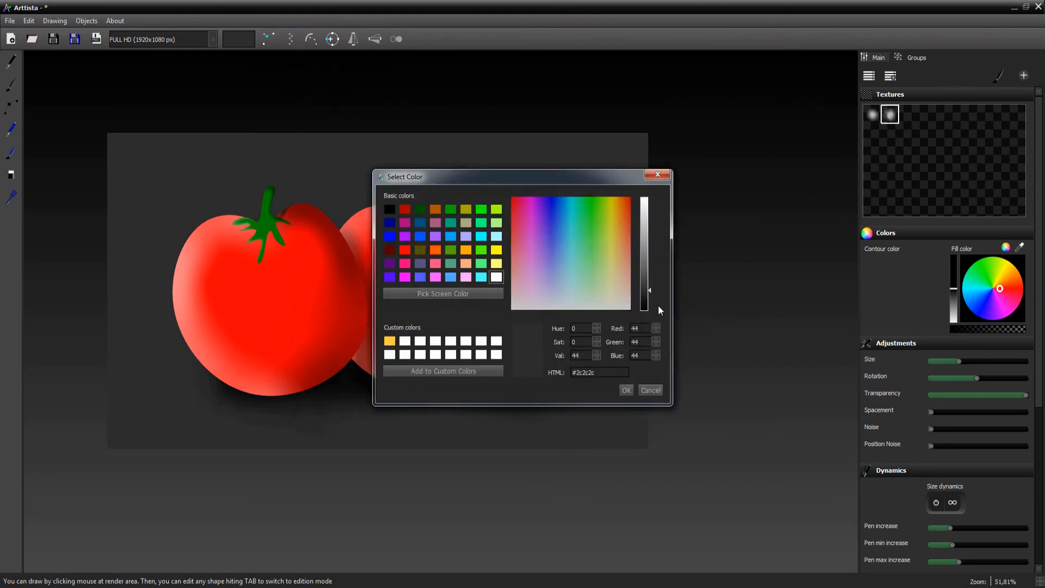
drag(652, 280, 652, 199)
click(627, 391)
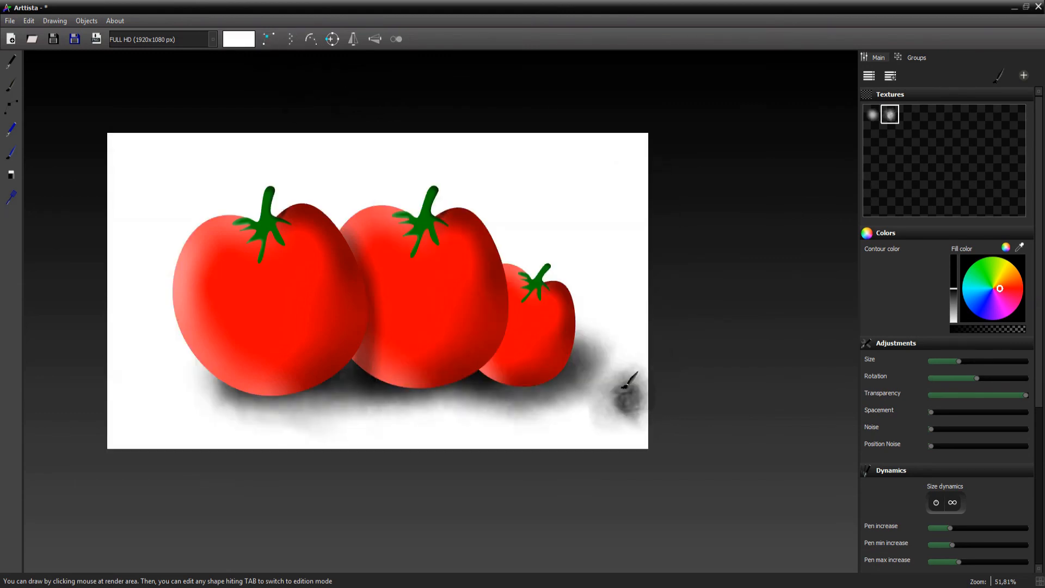
scroll(612, 390, up, 2)
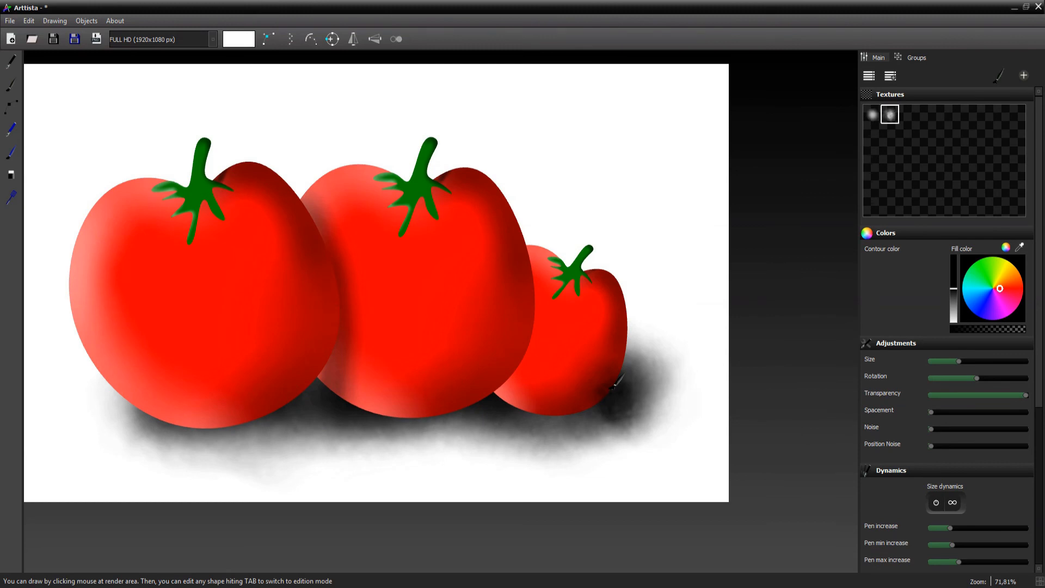